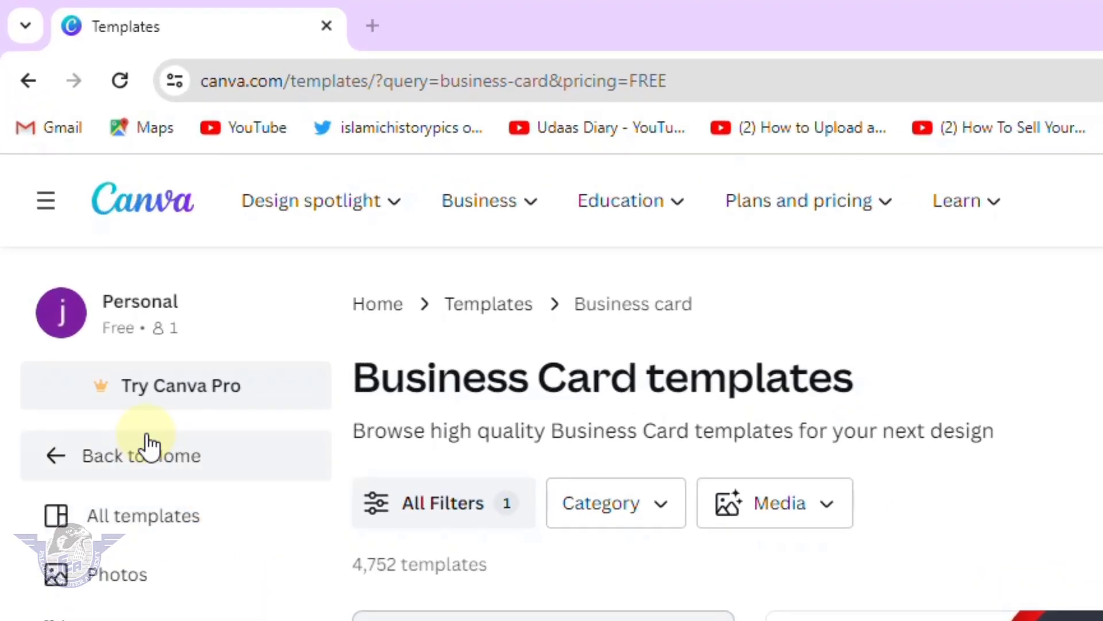
Leave the templates page and return to Canva's home page.
{"action": "left_click", "coordinate": [152, 460]}
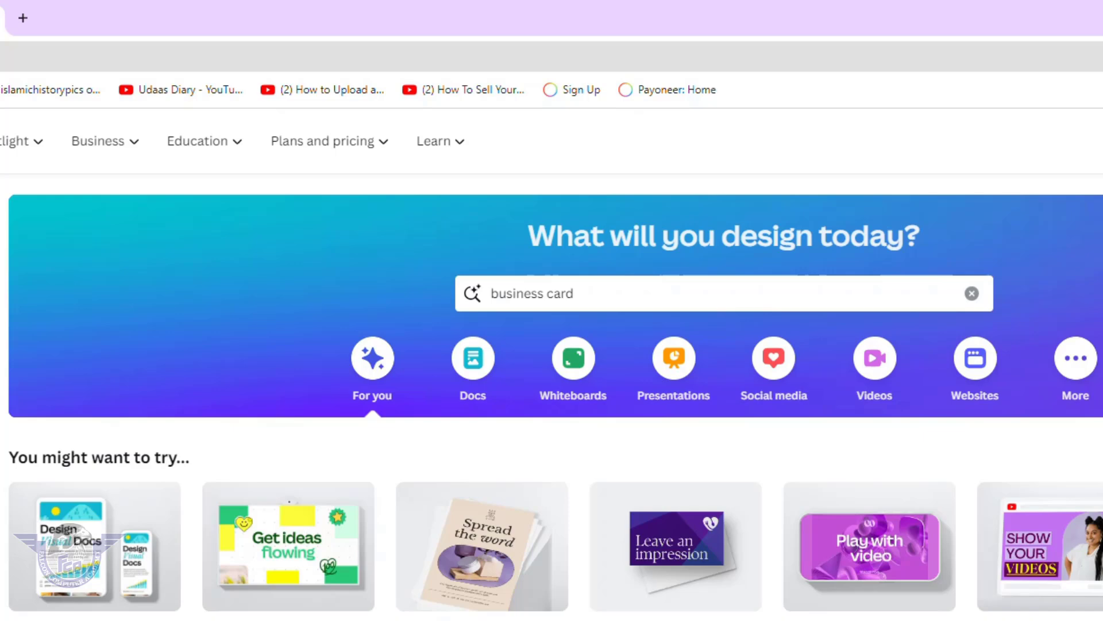
Replace the old search query with 'Business Card' and run the template search.
{"action": "left_click", "coordinate": [596, 293]}
{"action": "left_click_drag", "start_coordinate": [596, 293], "coordinate": [474, 289]}
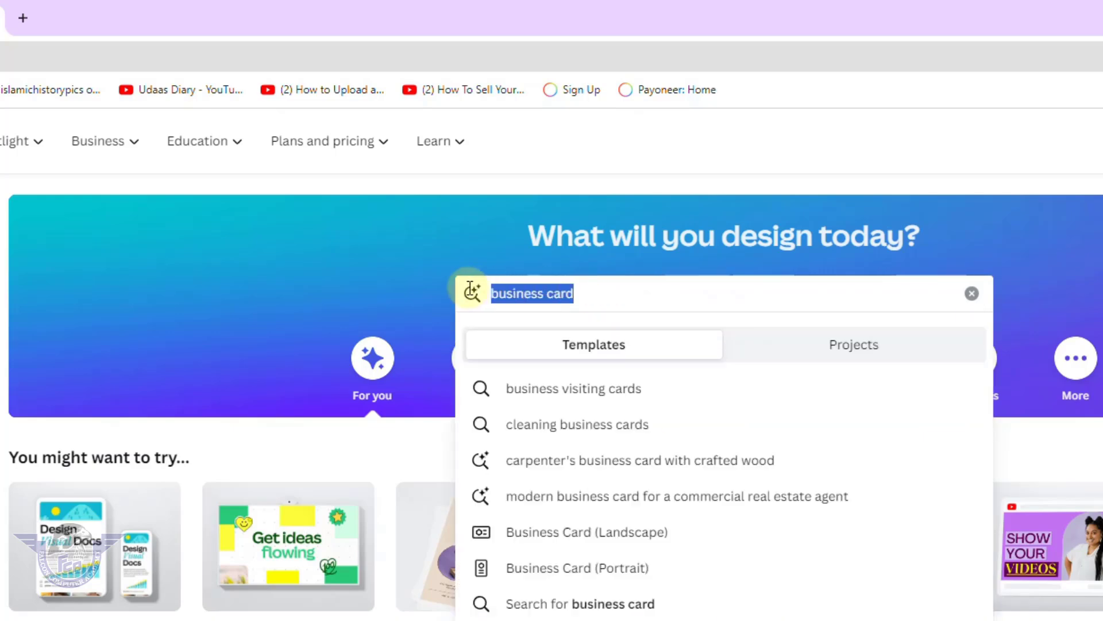
{"action": "key", "text": "BackSpace"}
{"action": "type", "text": "B"}
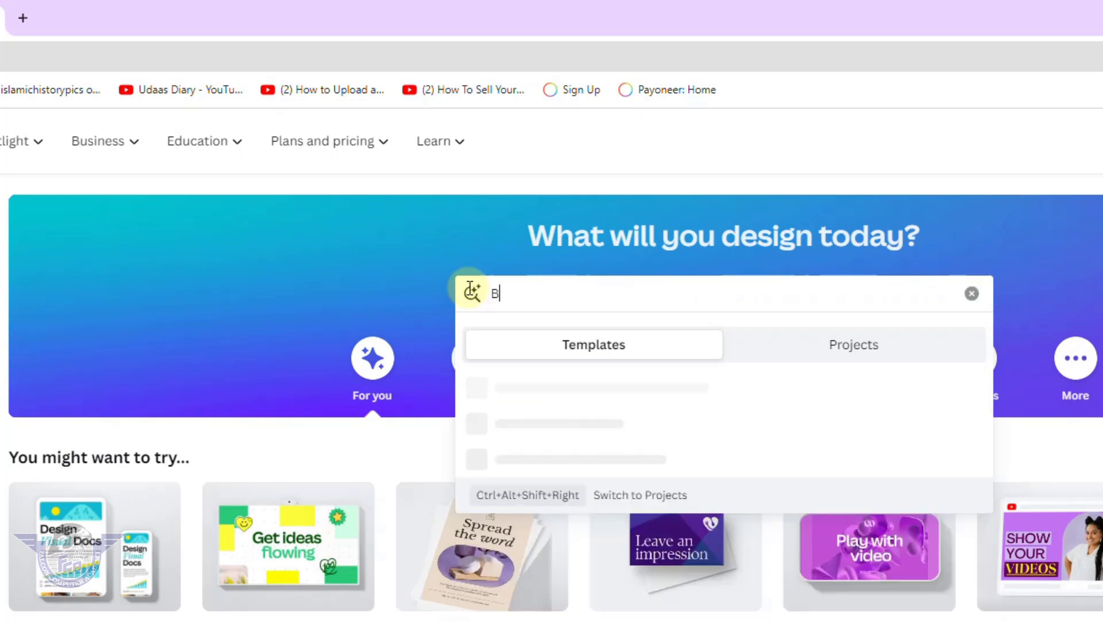
{"action": "type", "text": "usiness"}
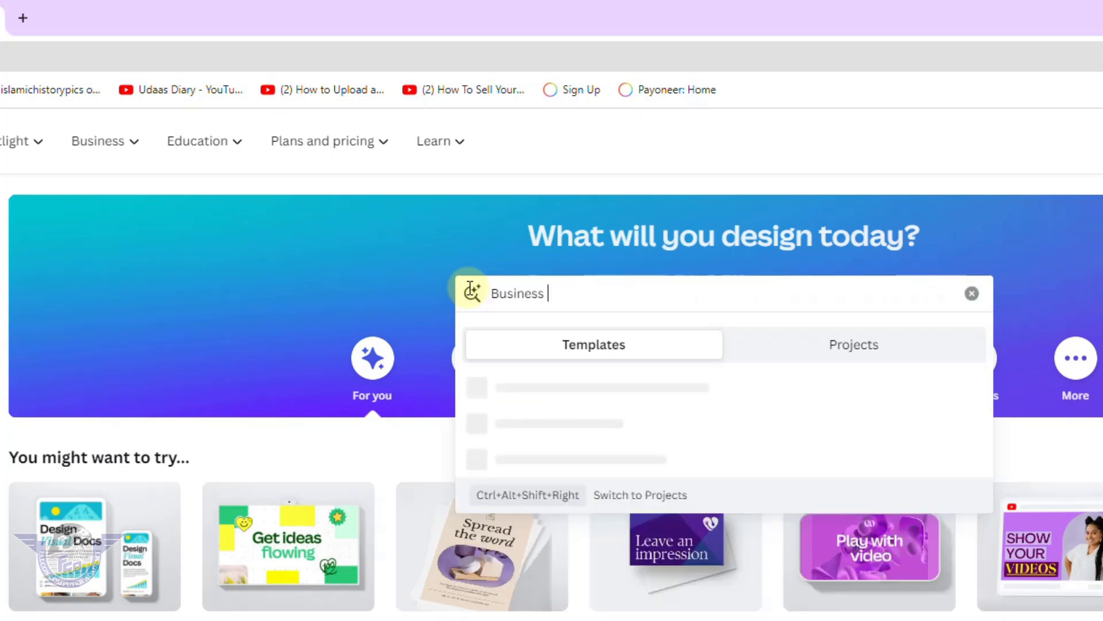
{"action": "type", "text": " Card"}
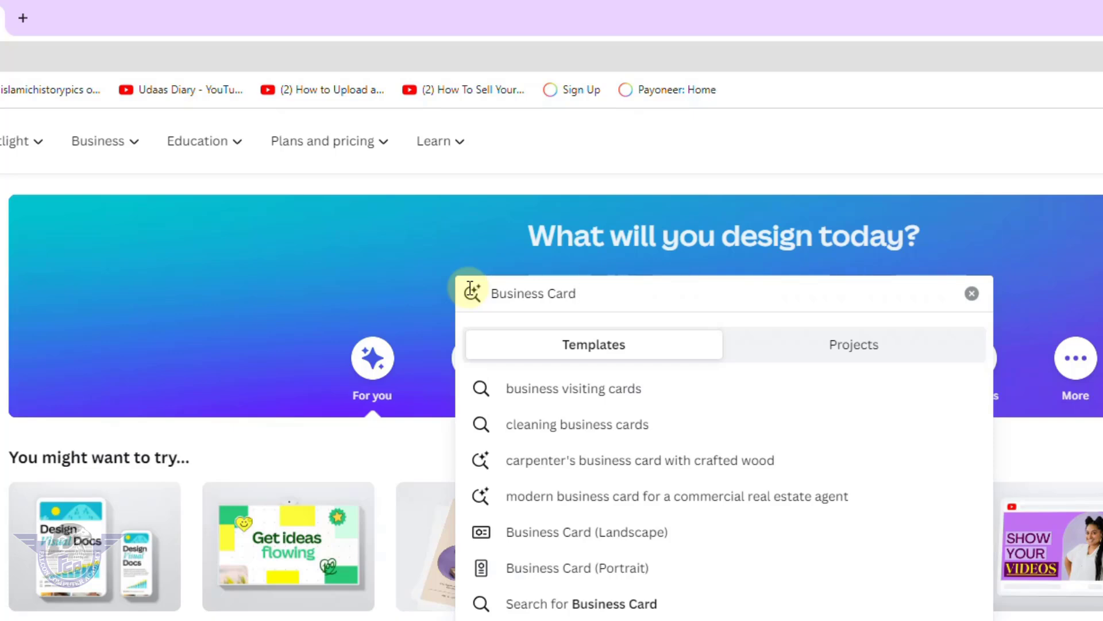
{"action": "left_click", "coordinate": [470, 290]}
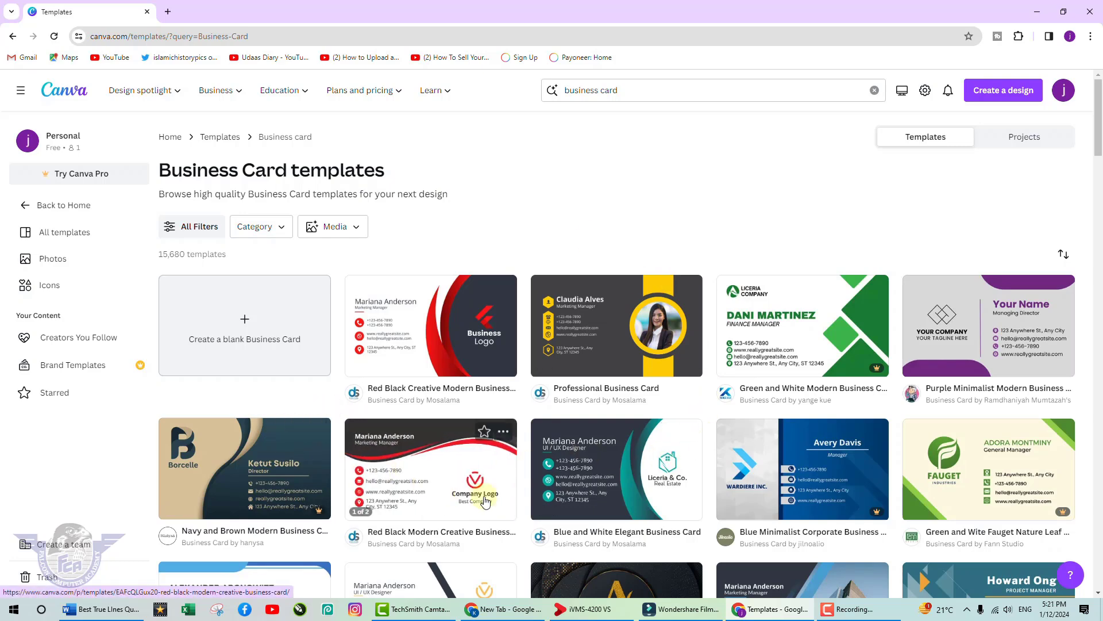
{"action": "scroll", "coordinate": [755, 494], "scroll_direction": "down", "scroll_amount": 8}
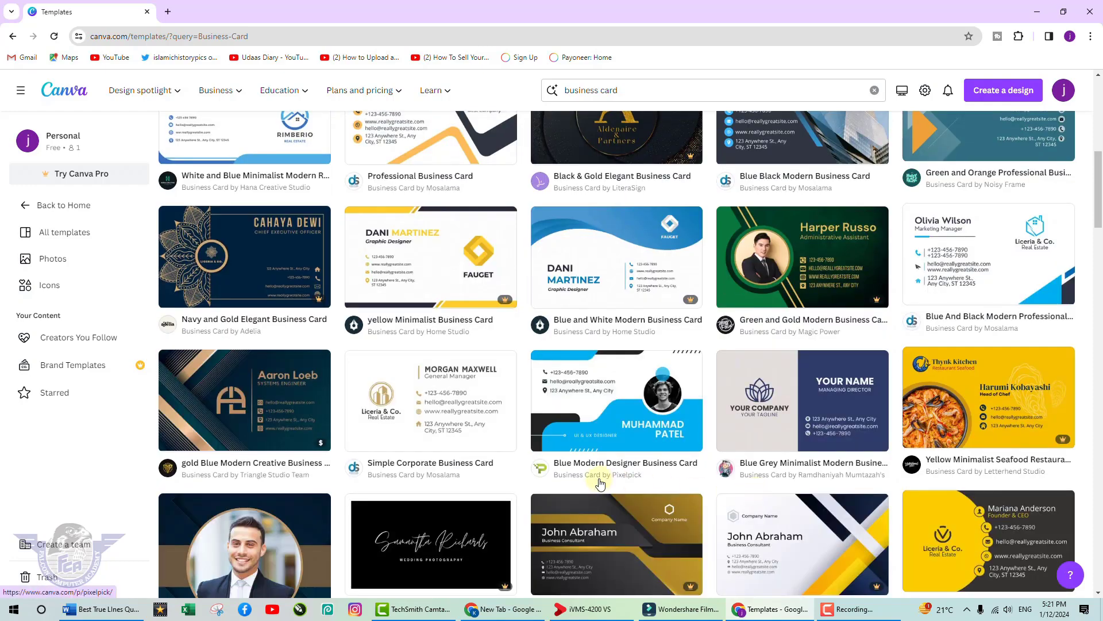
{"action": "scroll", "coordinate": [601, 485], "scroll_direction": "up", "scroll_amount": 10}
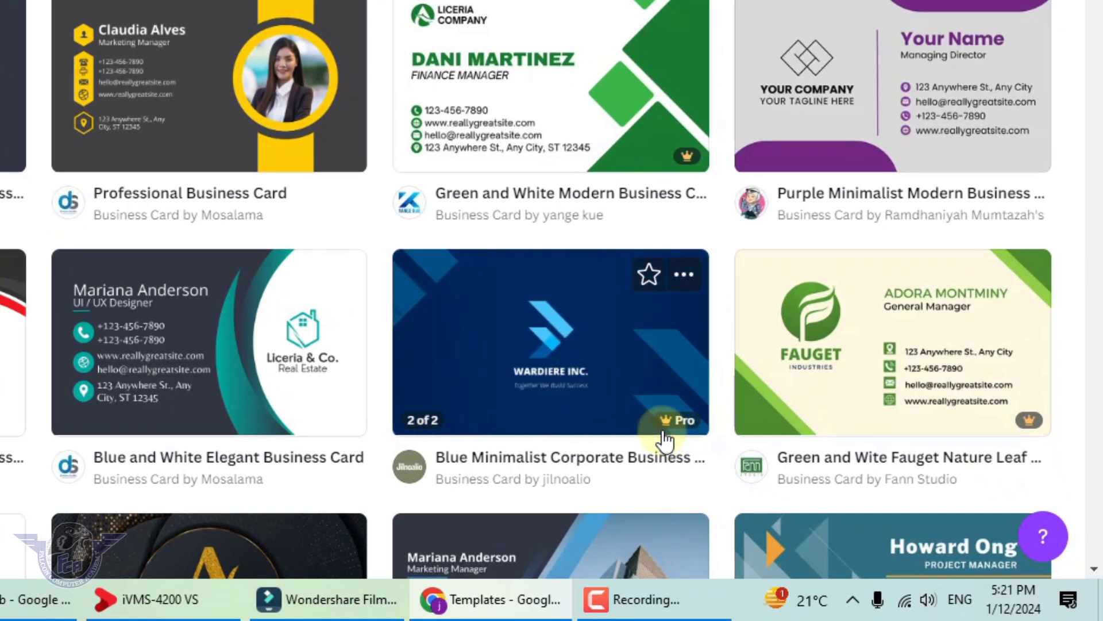
{"action": "mouse_move", "coordinate": [666, 424]}
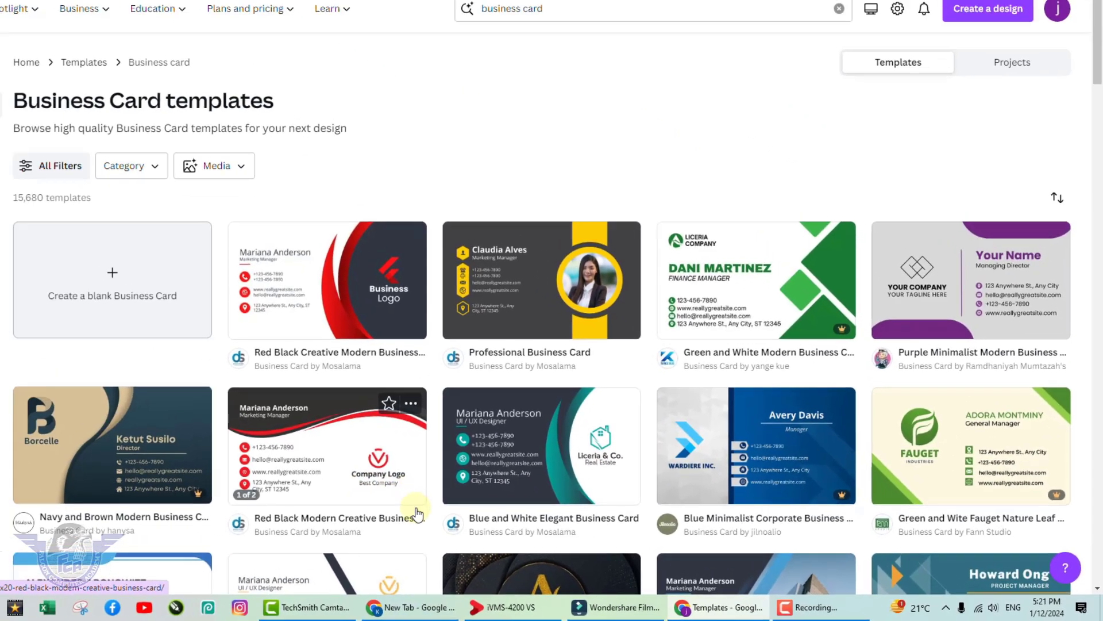
{"action": "scroll", "coordinate": [494, 480], "scroll_direction": "down", "scroll_amount": 5}
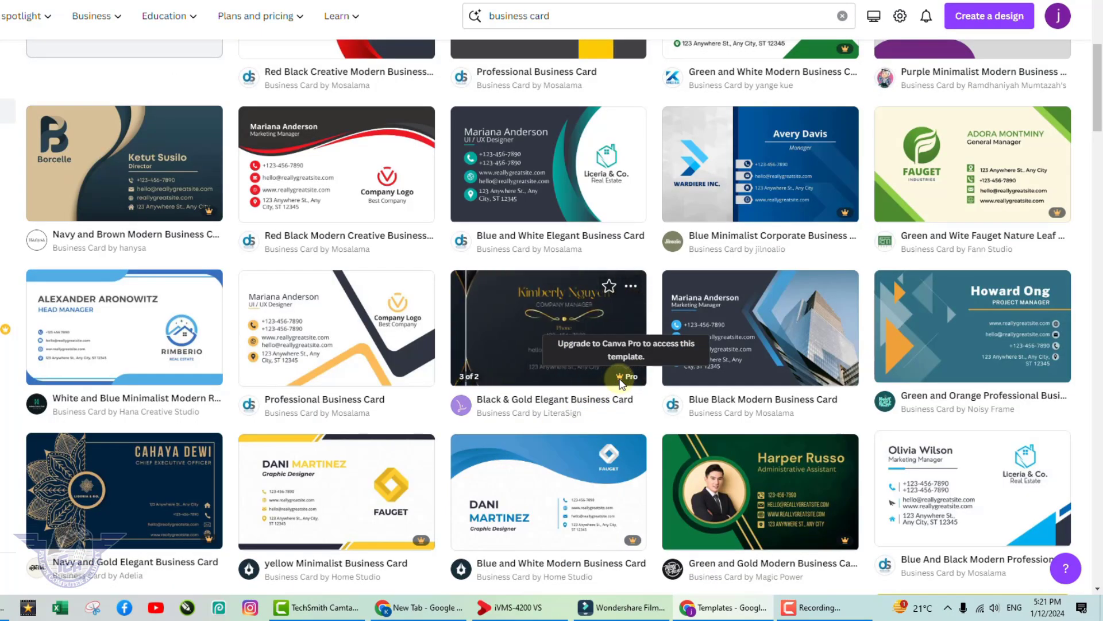
{"action": "scroll", "coordinate": [386, 360], "scroll_direction": "up", "scroll_amount": 5}
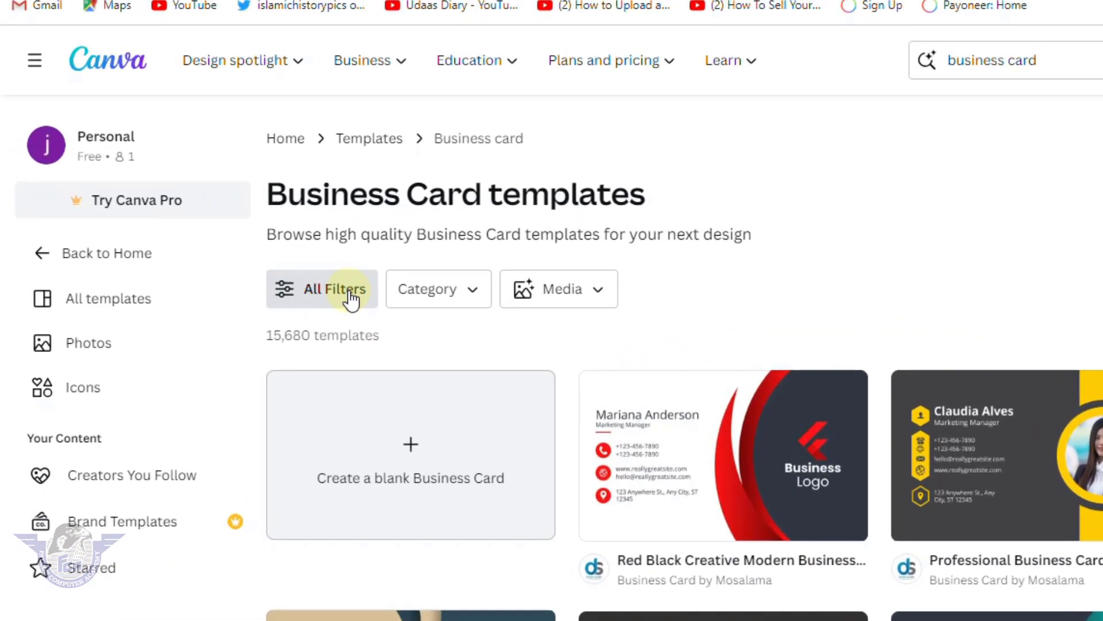
Apply the Free price filter to the Business Card templates, leaving 4,752 results.
{"action": "left_click", "coordinate": [350, 299]}
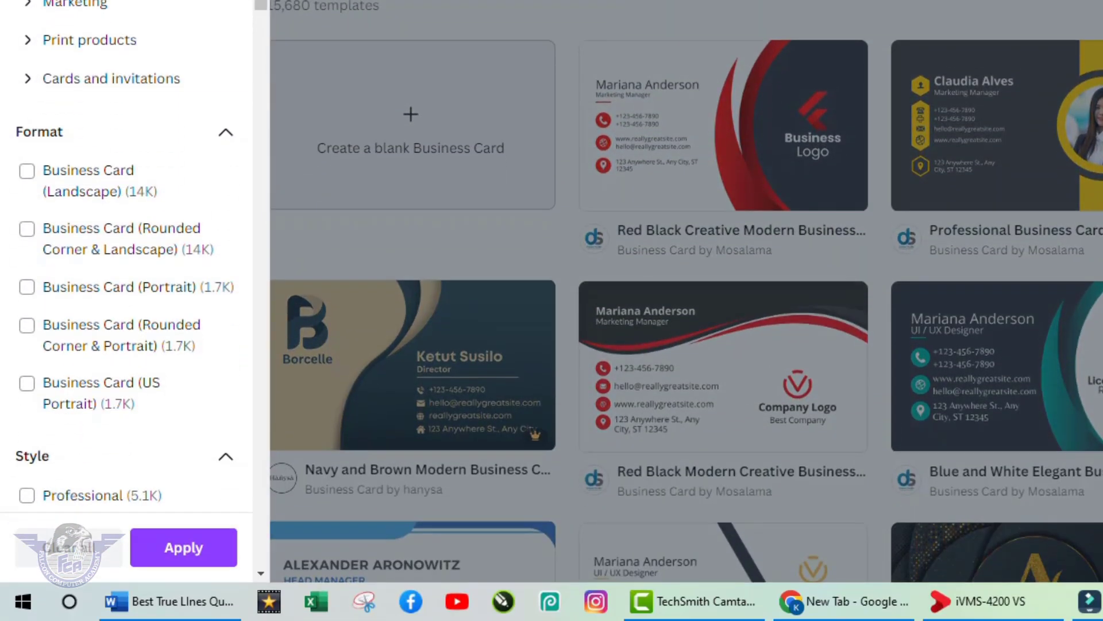
{"action": "scroll", "coordinate": [144, 270], "scroll_direction": "down", "scroll_amount": 8}
{"action": "scroll", "coordinate": [142, 305], "scroll_direction": "down", "scroll_amount": 10}
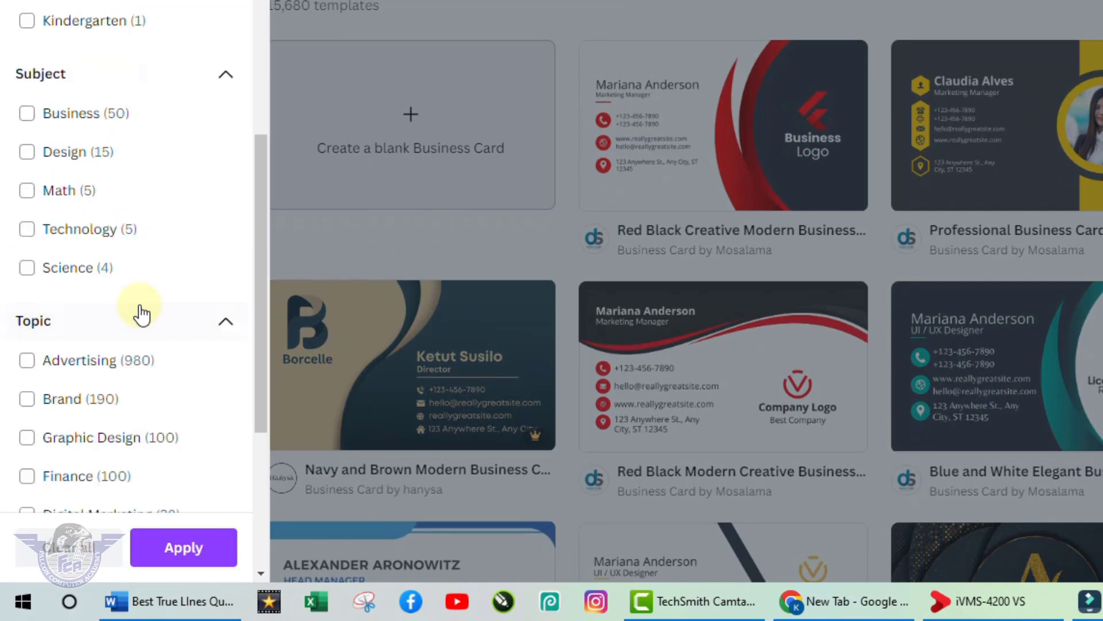
{"action": "left_click", "coordinate": [94, 300]}
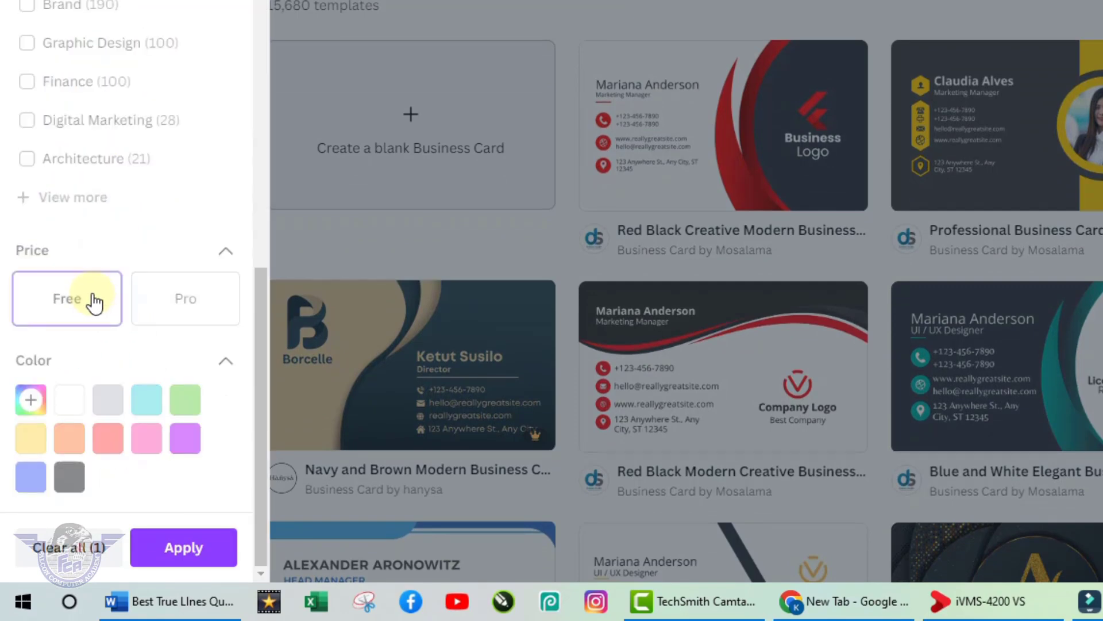
{"action": "left_click", "coordinate": [181, 551]}
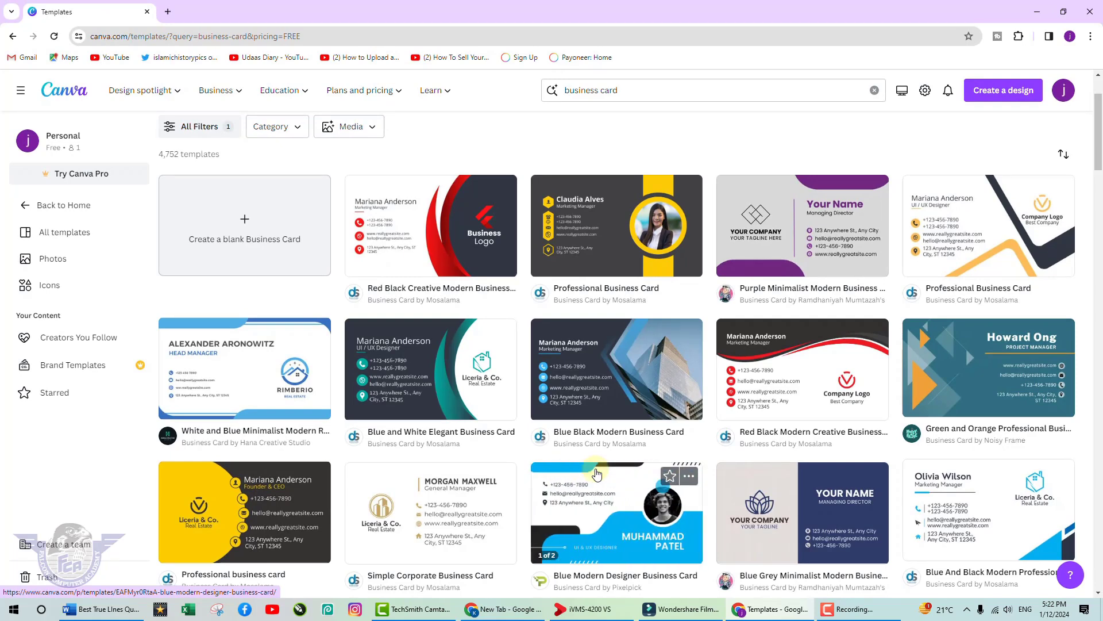
Preview the front and back of the Professional Business Card template, then customize it.
{"action": "scroll", "coordinate": [747, 452], "scroll_direction": "down", "scroll_amount": 4}
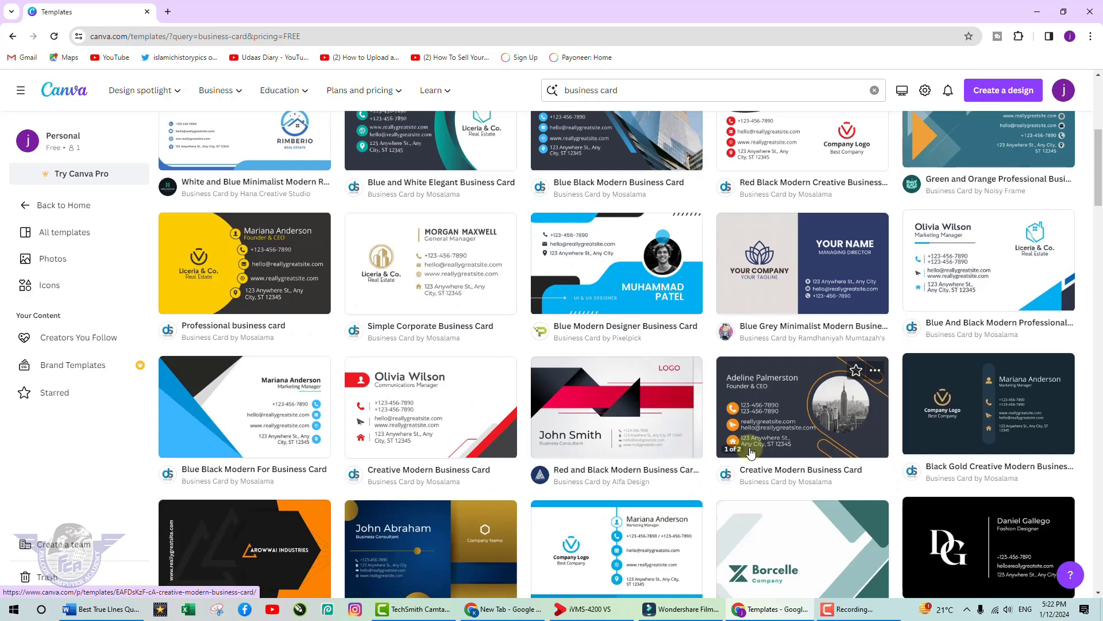
{"action": "scroll", "coordinate": [750, 452], "scroll_direction": "down", "scroll_amount": 4}
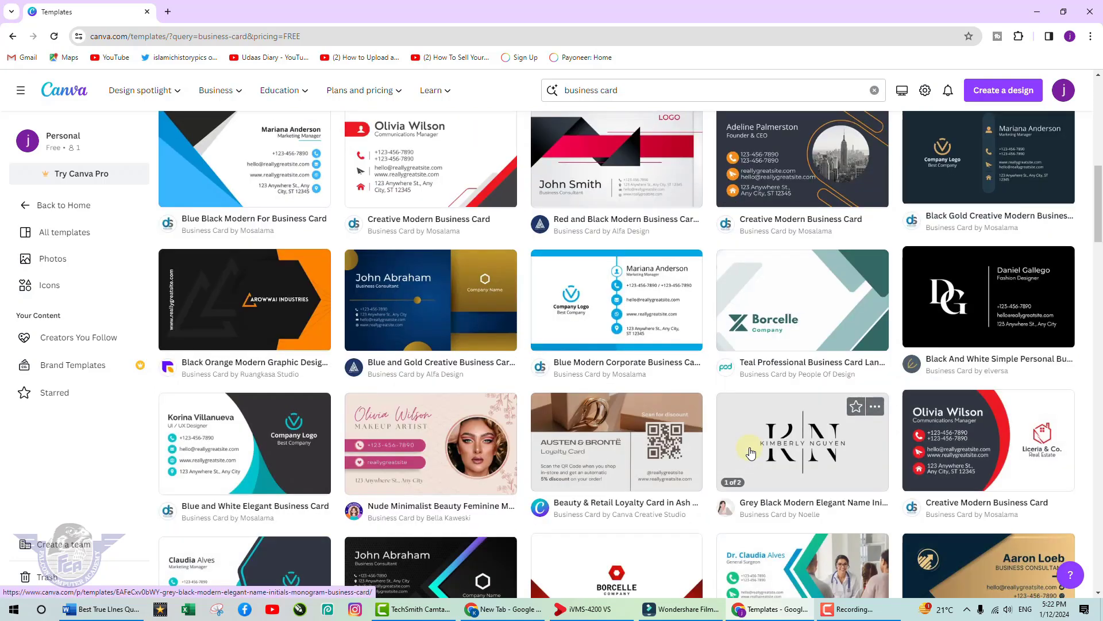
{"action": "scroll", "coordinate": [751, 452], "scroll_direction": "down", "scroll_amount": 4}
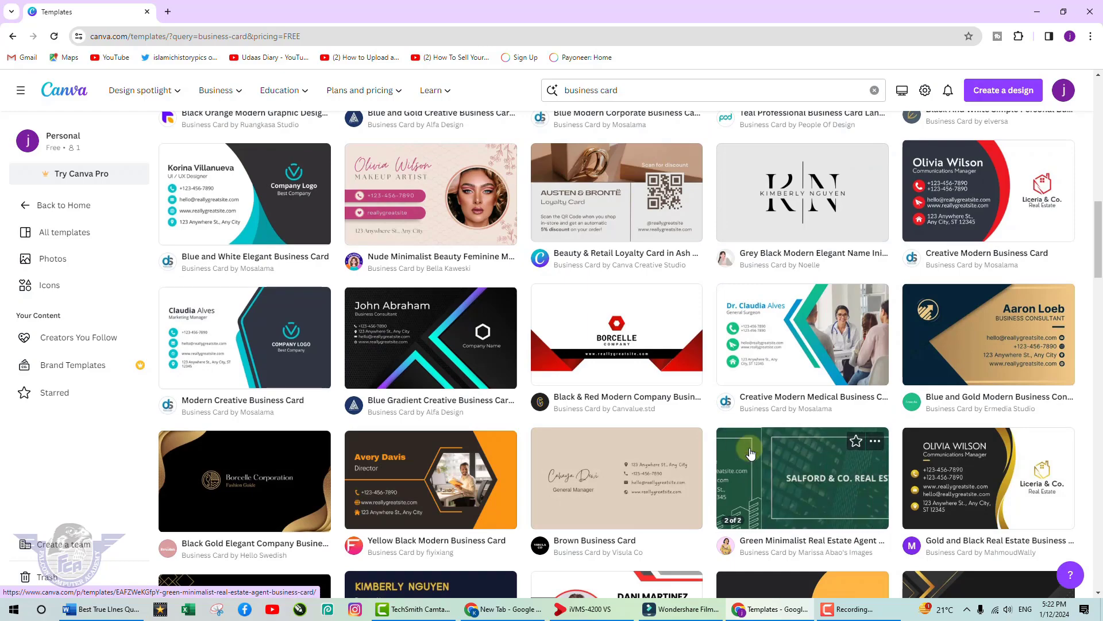
{"action": "scroll", "coordinate": [751, 453], "scroll_direction": "up", "scroll_amount": 10}
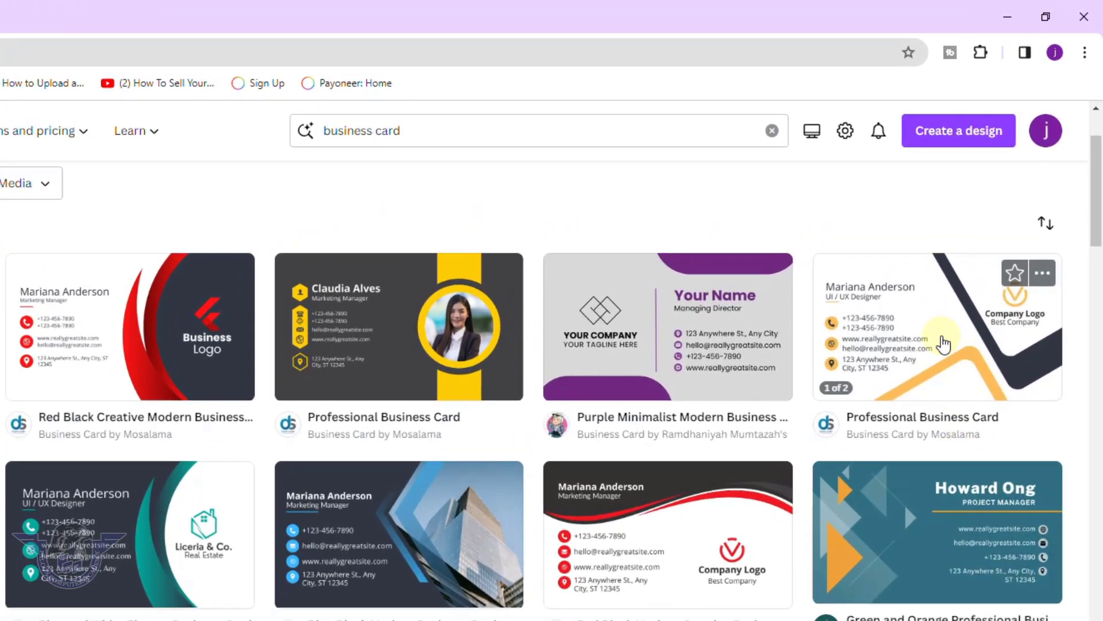
{"action": "left_click", "coordinate": [944, 343]}
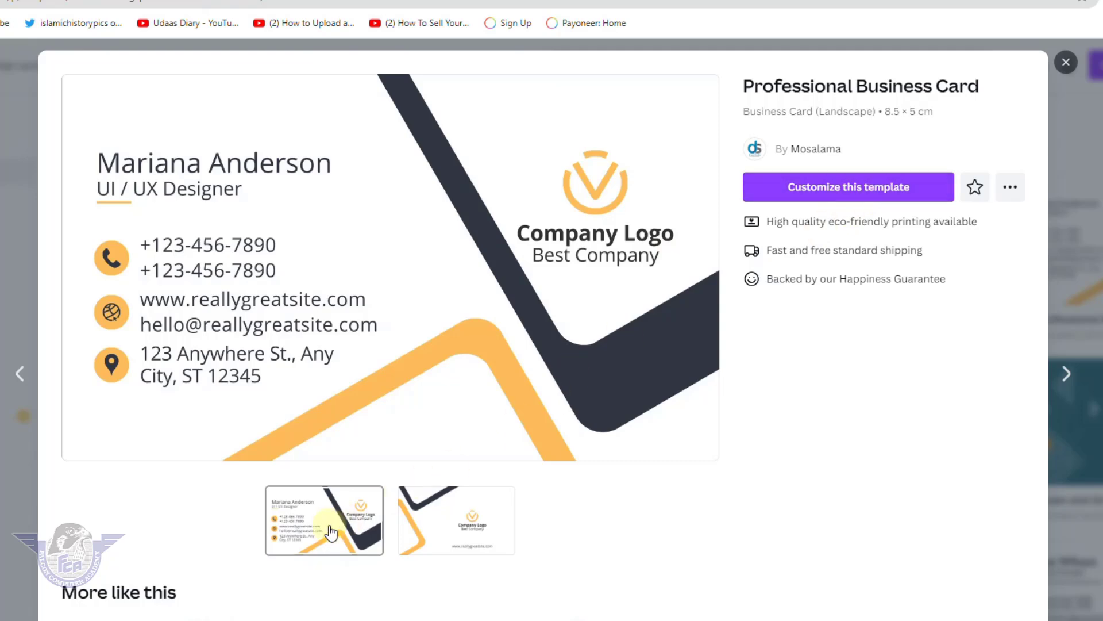
{"action": "left_click", "coordinate": [447, 533]}
{"action": "left_click", "coordinate": [361, 532]}
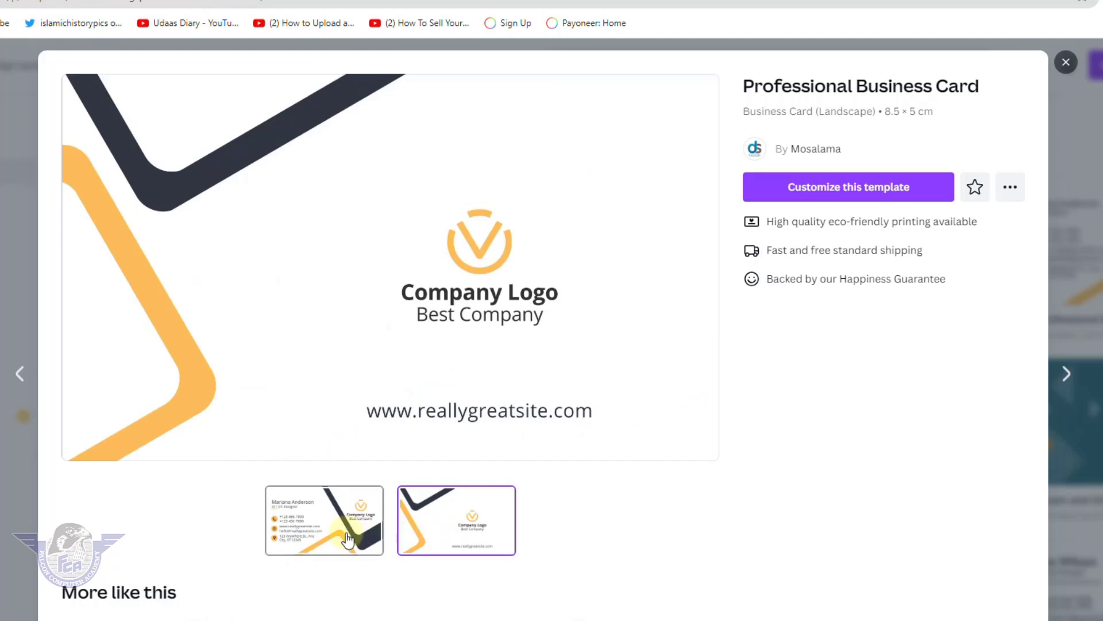
{"action": "left_click", "coordinate": [880, 191]}
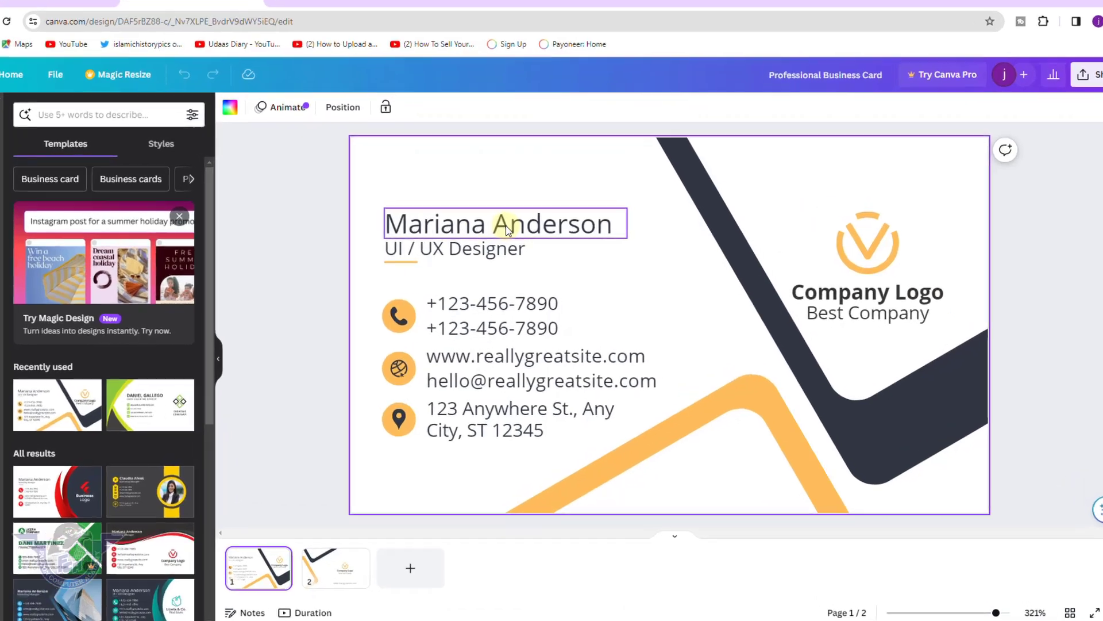
Replace the placeholder name with 'Falcon' and set it in the Gagalin font.
{"action": "double_click", "coordinate": [518, 230]}
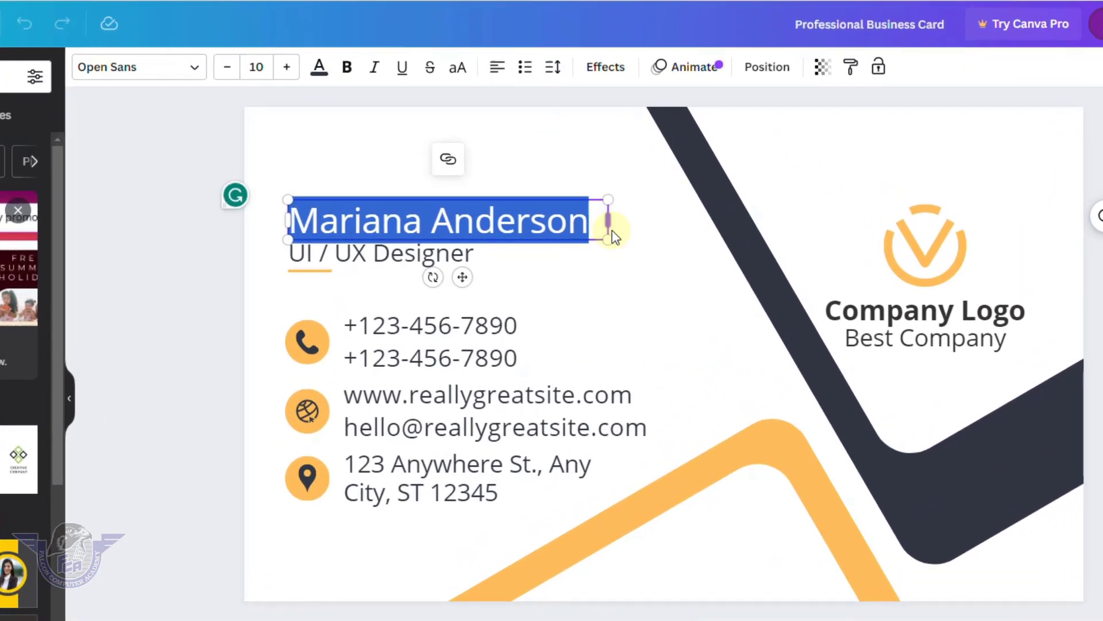
{"action": "type", "text": "Falcon"}
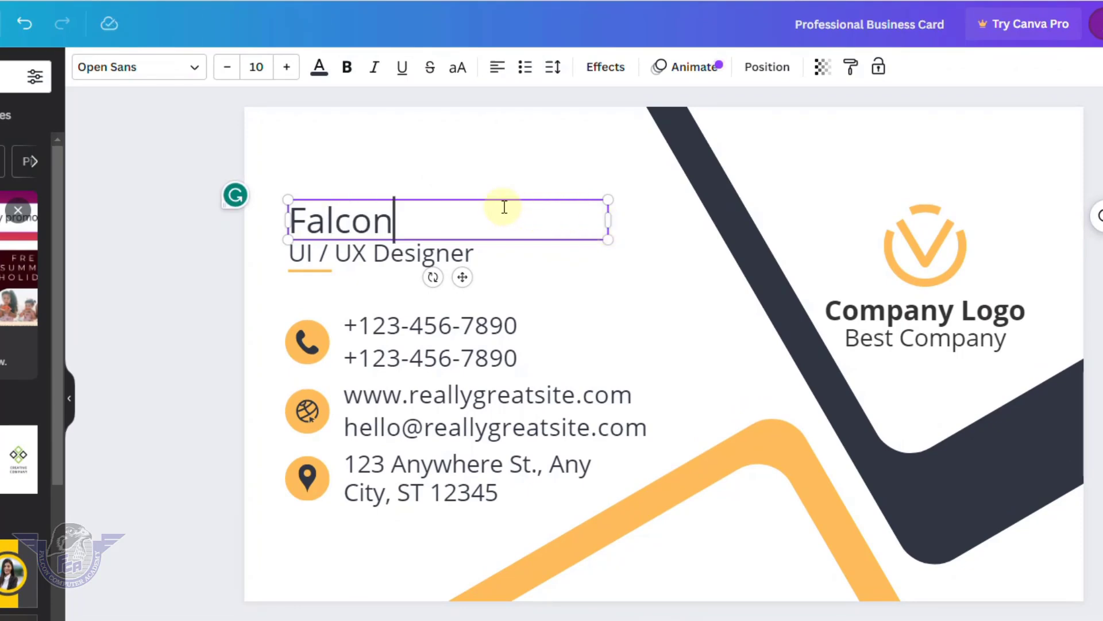
{"action": "left_click_drag", "start_coordinate": [419, 225], "coordinate": [271, 217]}
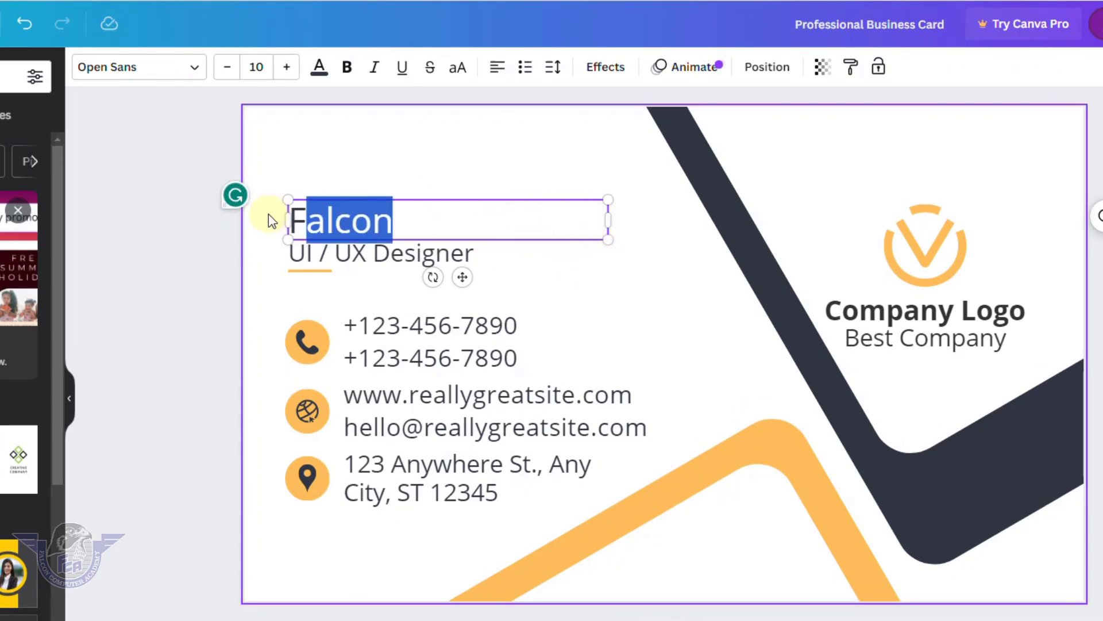
{"action": "left_click", "coordinate": [196, 69]}
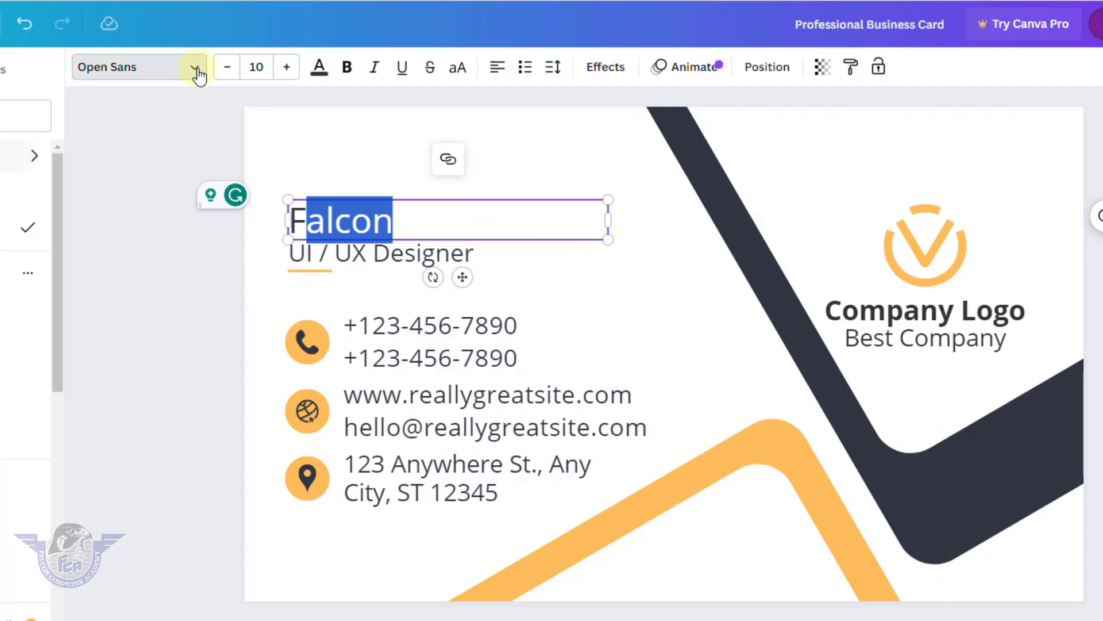
{"action": "left_click_drag", "start_coordinate": [415, 223], "coordinate": [291, 222]}
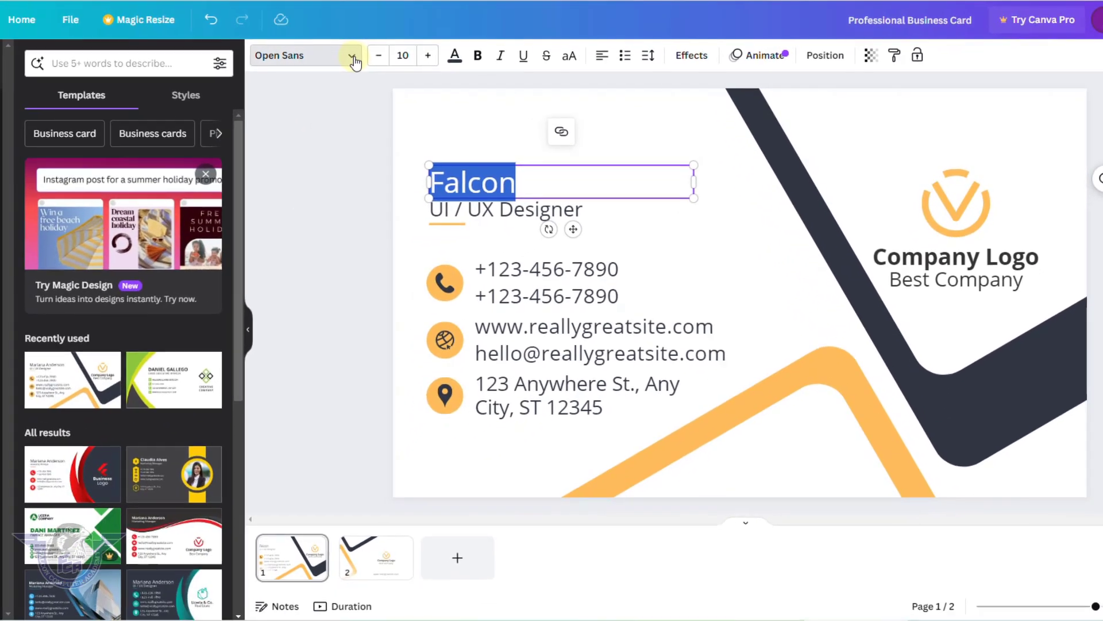
{"action": "left_click", "coordinate": [196, 69]}
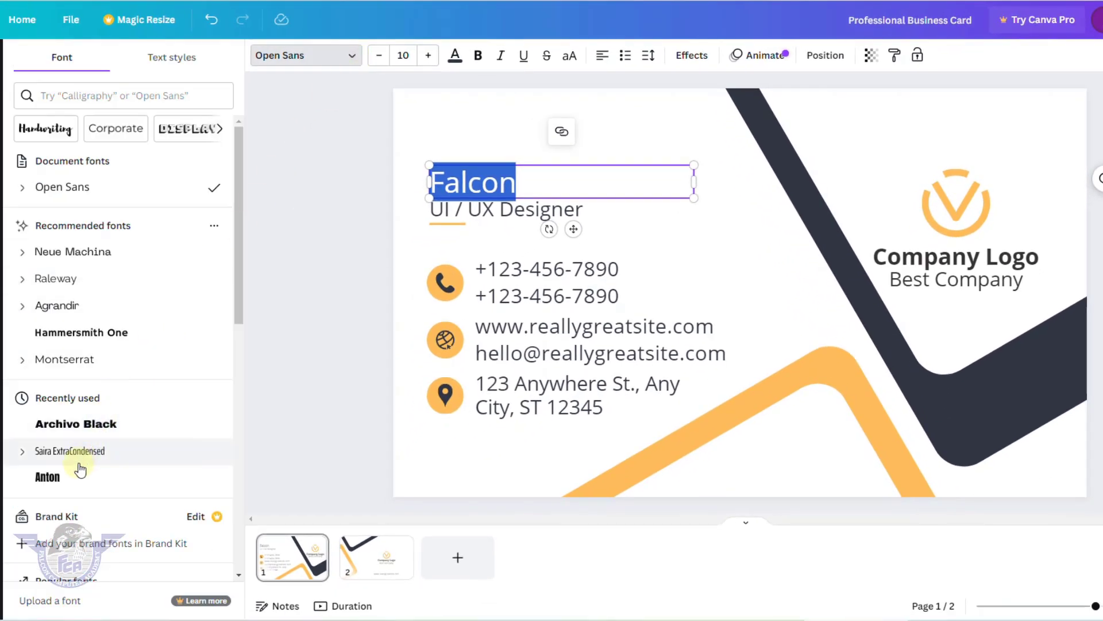
{"action": "scroll", "coordinate": [72, 481], "scroll_direction": "down", "scroll_amount": 12}
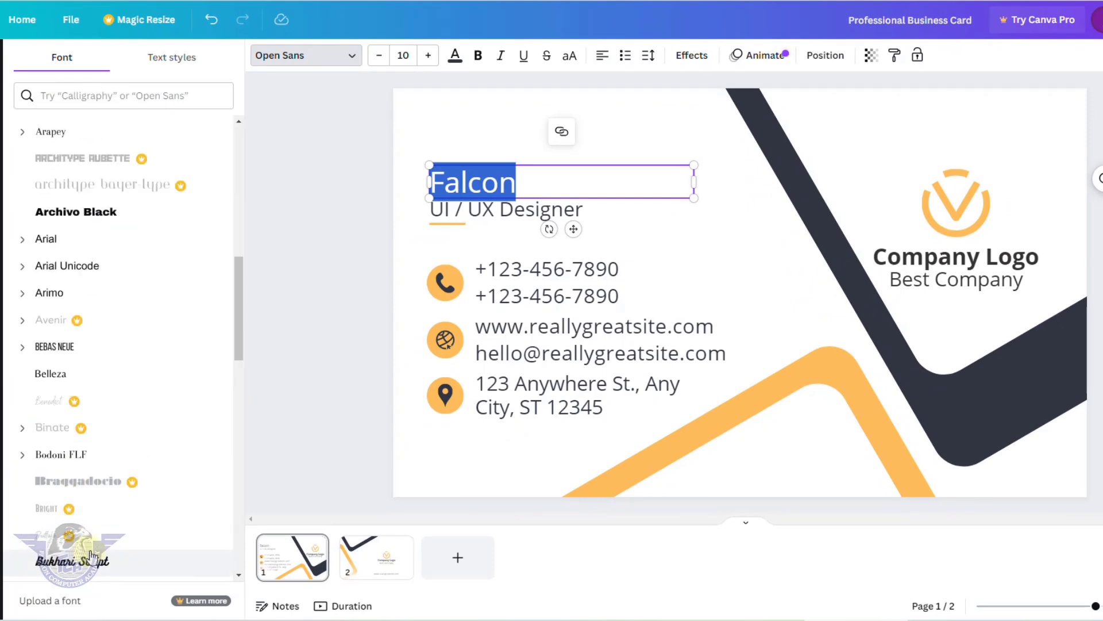
{"action": "scroll", "coordinate": [91, 555], "scroll_direction": "down", "scroll_amount": 5}
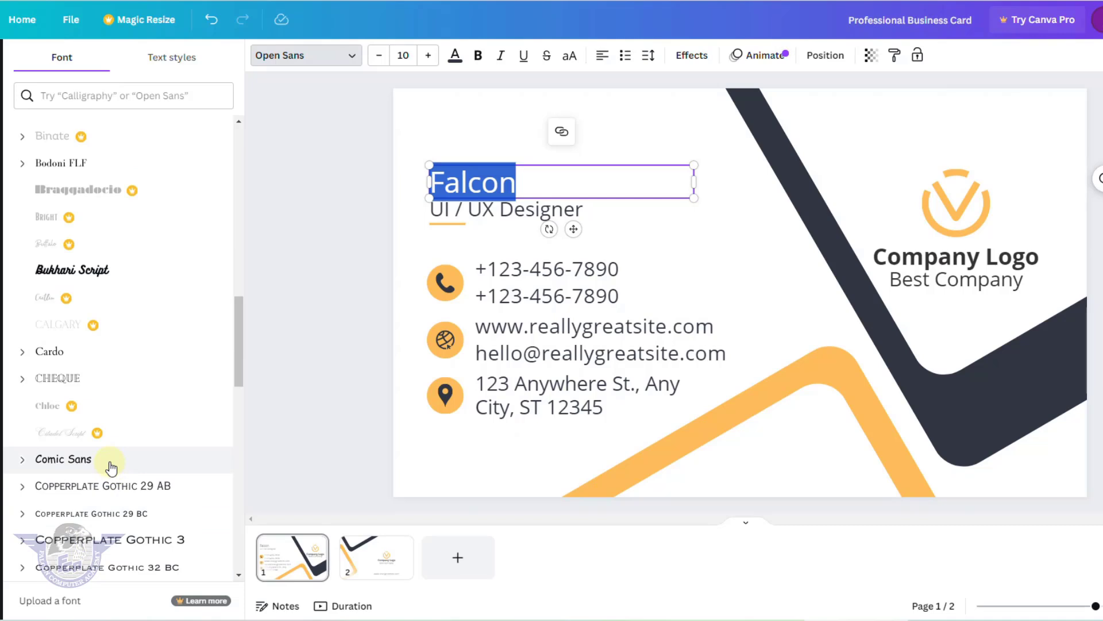
{"action": "scroll", "coordinate": [110, 467], "scroll_direction": "down", "scroll_amount": 5}
{"action": "left_click", "coordinate": [100, 492]}
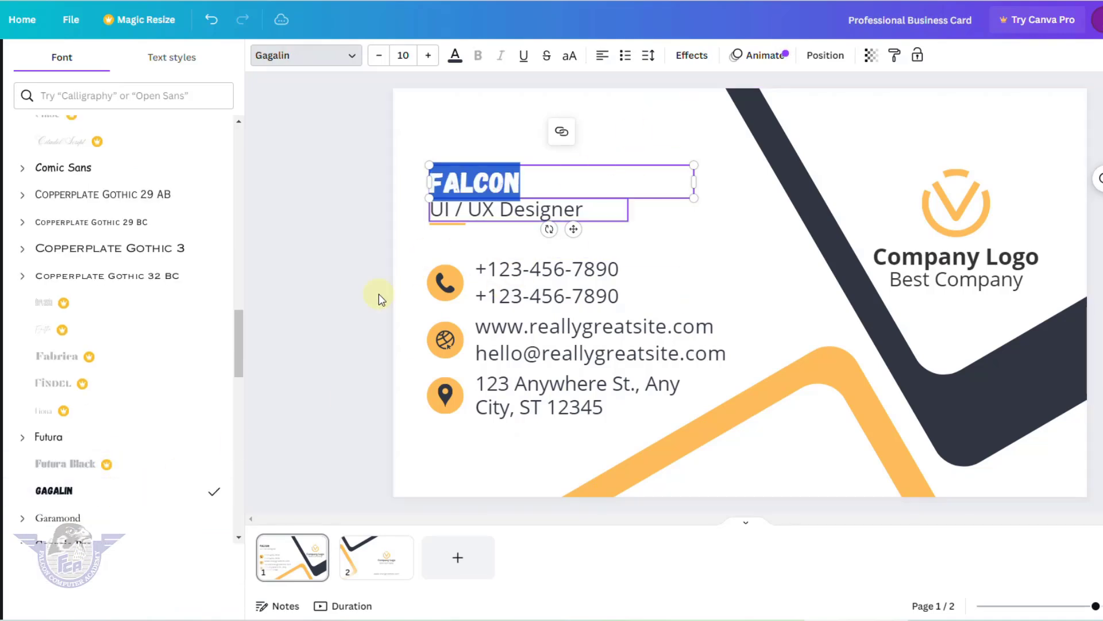
Increase the FALCON heading's font size to 20.
{"action": "left_click", "coordinate": [428, 55]}
{"action": "left_click", "coordinate": [428, 55]}
{"action": "left_click", "coordinate": [428, 55]}
{"action": "left_click", "coordinate": [428, 55]}
{"action": "left_click", "coordinate": [428, 55]}
{"action": "left_click", "coordinate": [428, 56]}
{"action": "left_click", "coordinate": [428, 55]}
{"action": "left_click", "coordinate": [429, 55]}
{"action": "left_click", "coordinate": [428, 55]}
{"action": "left_click", "coordinate": [428, 55]}
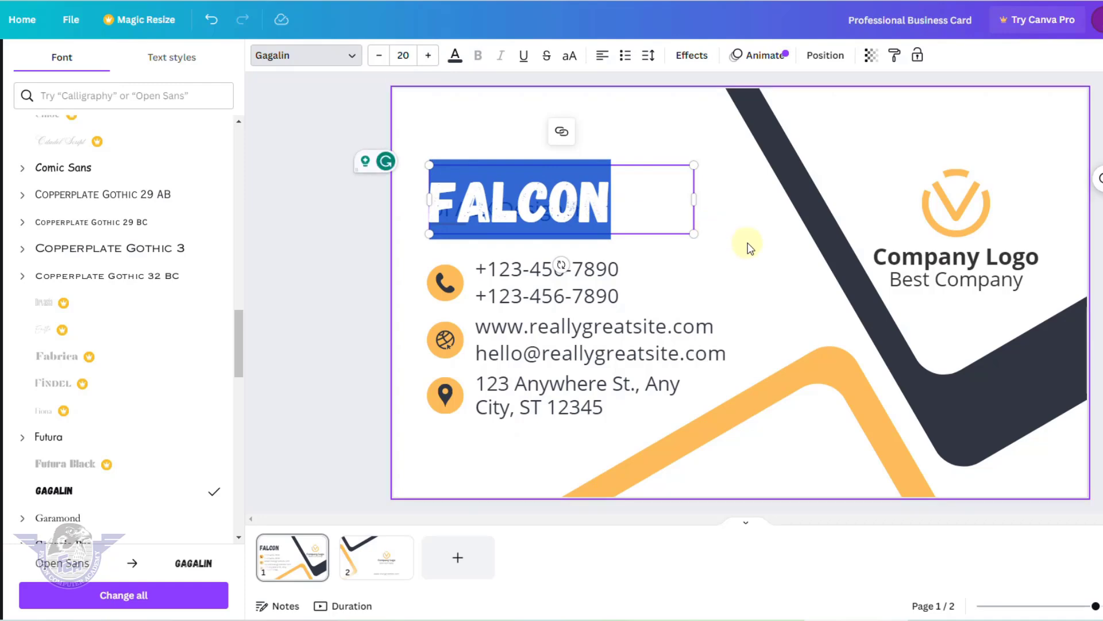
{"action": "left_click", "coordinate": [747, 246]}
Move FALCON up and nudge the subtitle up beneath it.
{"action": "left_click_drag", "start_coordinate": [601, 221], "coordinate": [594, 167]}
{"action": "left_click", "coordinate": [566, 214]}
{"action": "left_click_drag", "start_coordinate": [563, 211], "coordinate": [559, 200]}
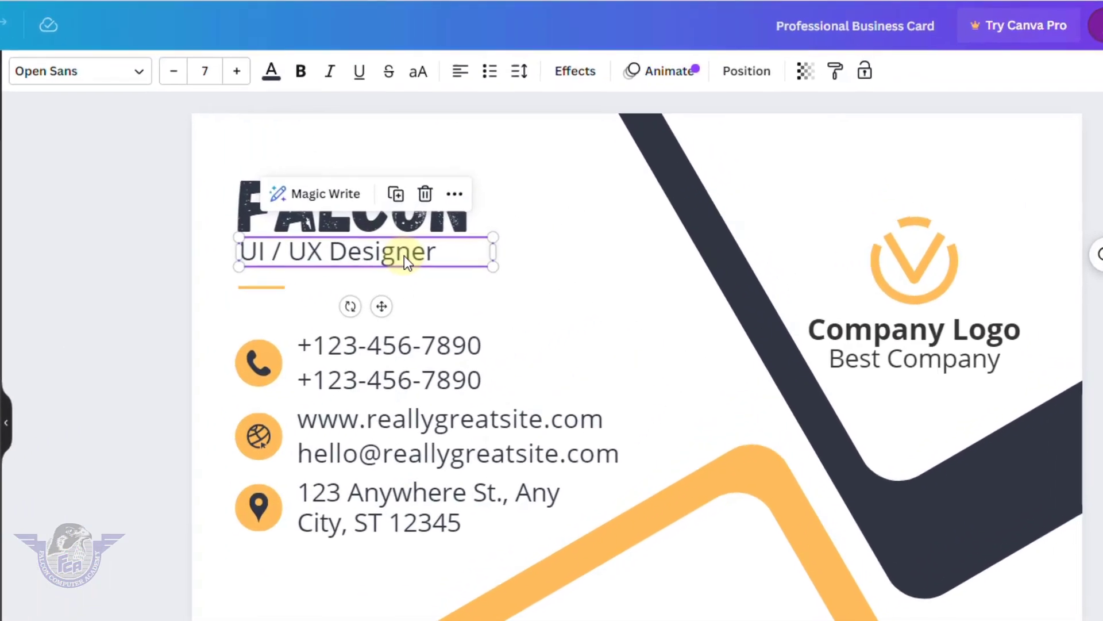
Replace 'UI / UX Designer' with 'Computer Academy', slightly smaller, in bold italic.
{"action": "double_click", "coordinate": [405, 256]}
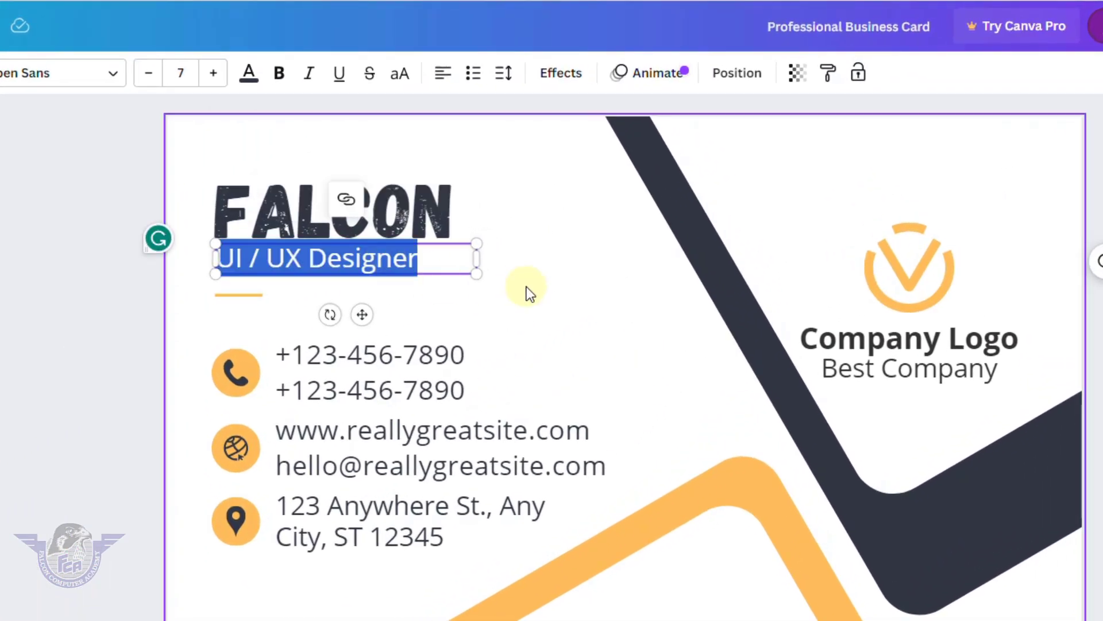
{"action": "key", "text": "BackSpace"}
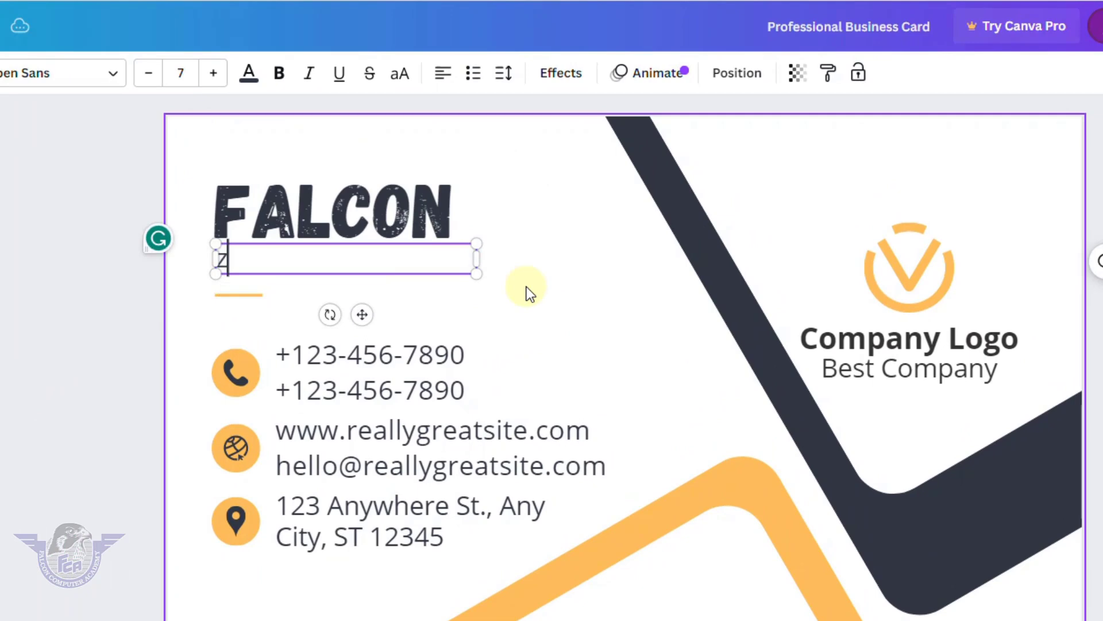
{"action": "type", "text": "C"}
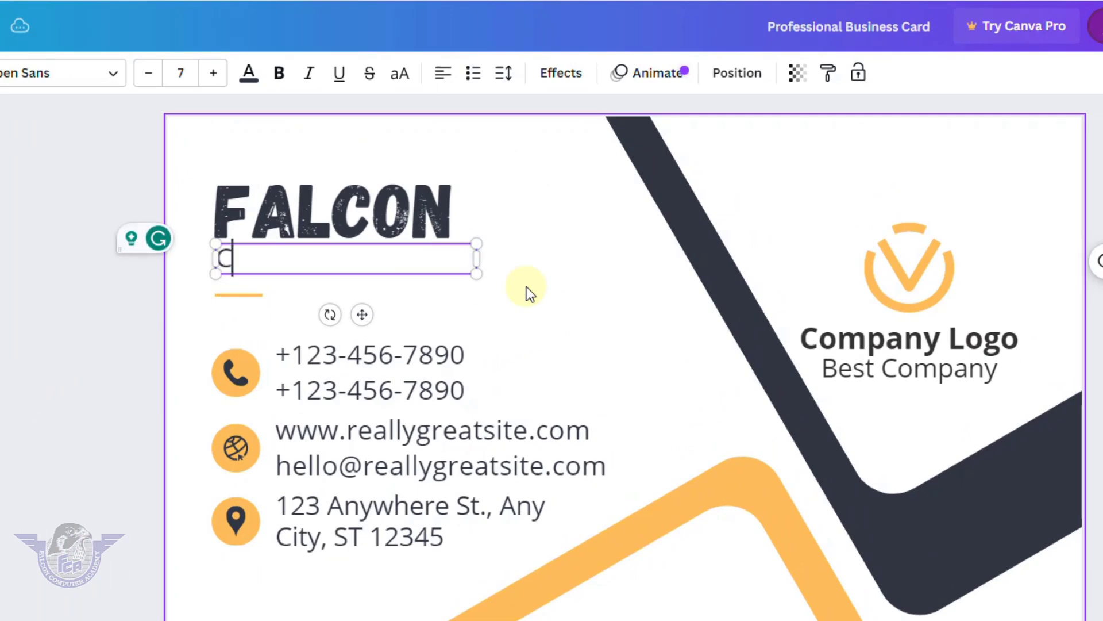
{"action": "type", "text": "omputer Academy"}
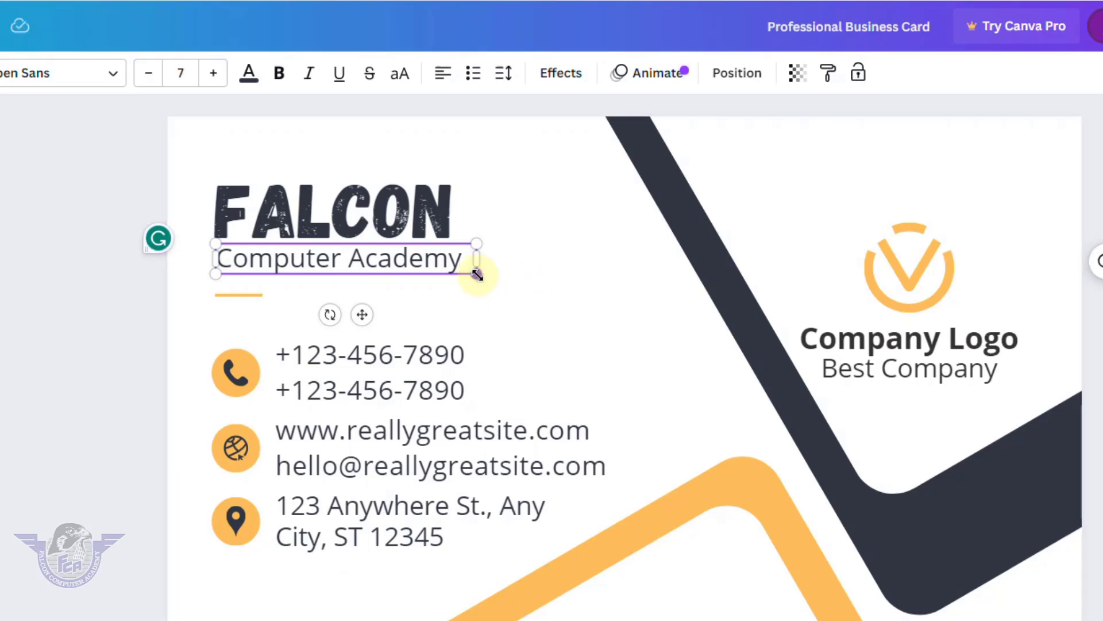
{"action": "left_click_drag", "start_coordinate": [476, 273], "coordinate": [464, 275]}
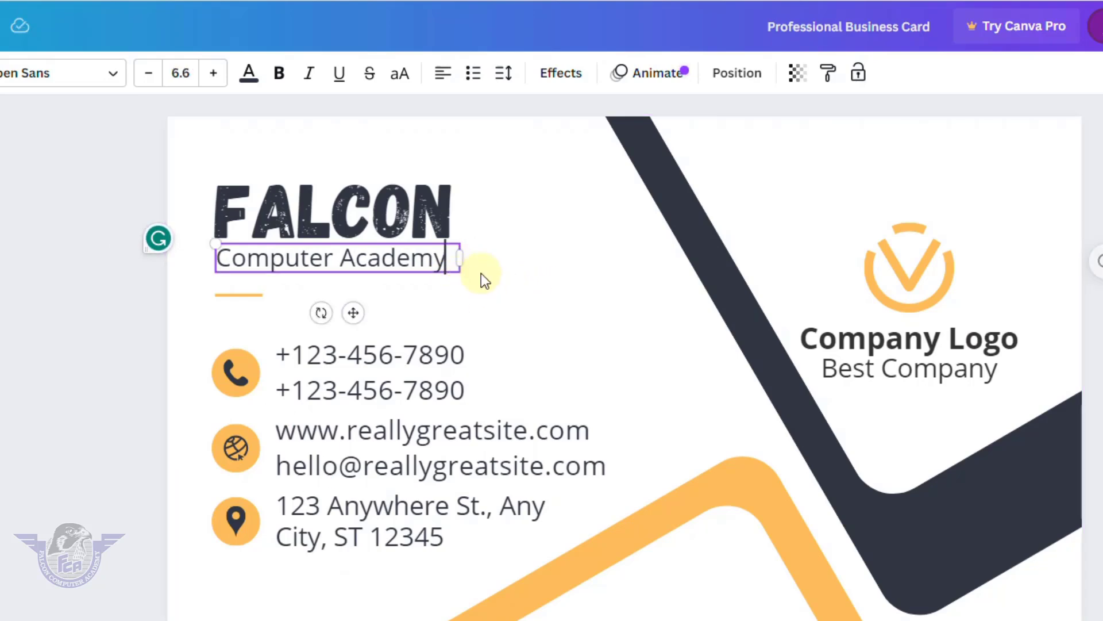
{"action": "left_click", "coordinate": [278, 73]}
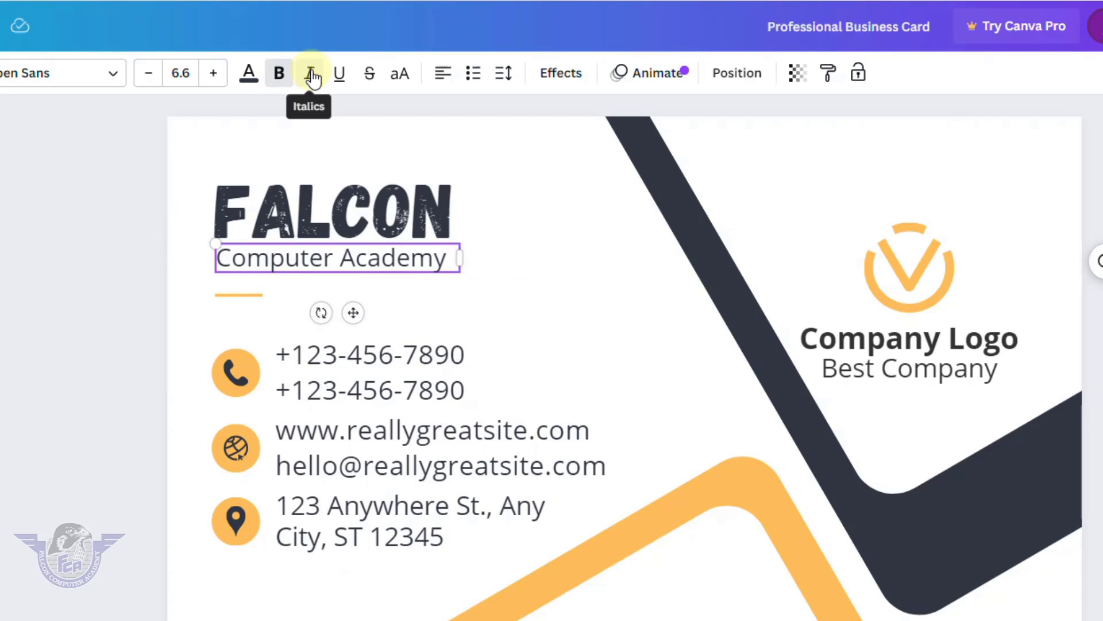
{"action": "triple_click", "coordinate": [373, 257]}
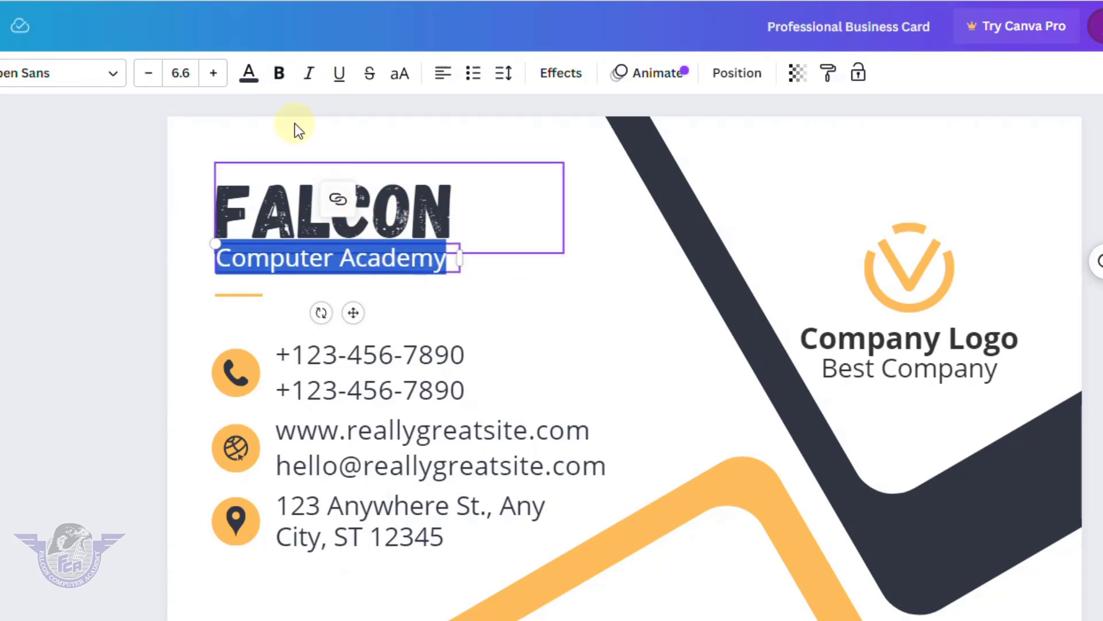
{"action": "left_click", "coordinate": [279, 73]}
{"action": "left_click", "coordinate": [308, 73]}
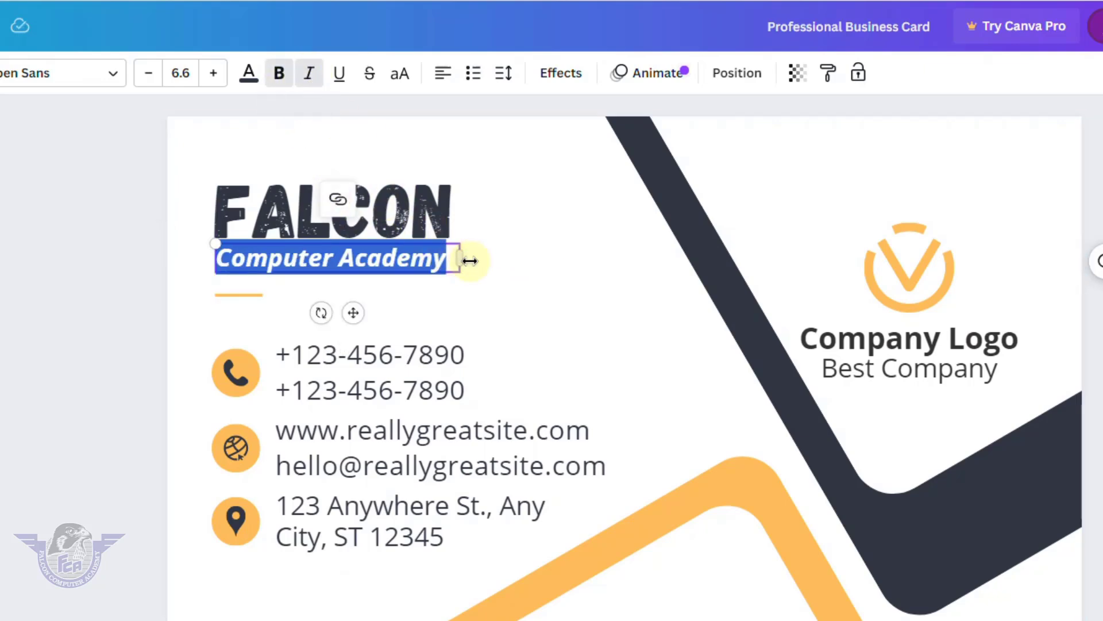
{"action": "left_click", "coordinate": [495, 277]}
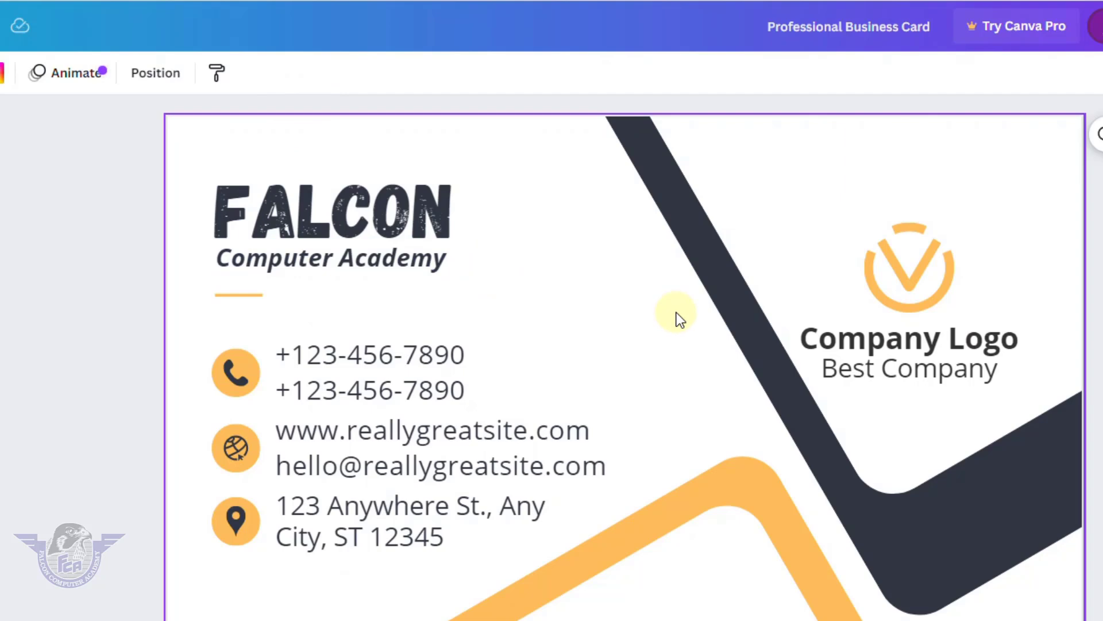
Try violet on the FALCON heading, then settle on a green text colour.
{"action": "left_click", "coordinate": [336, 215]}
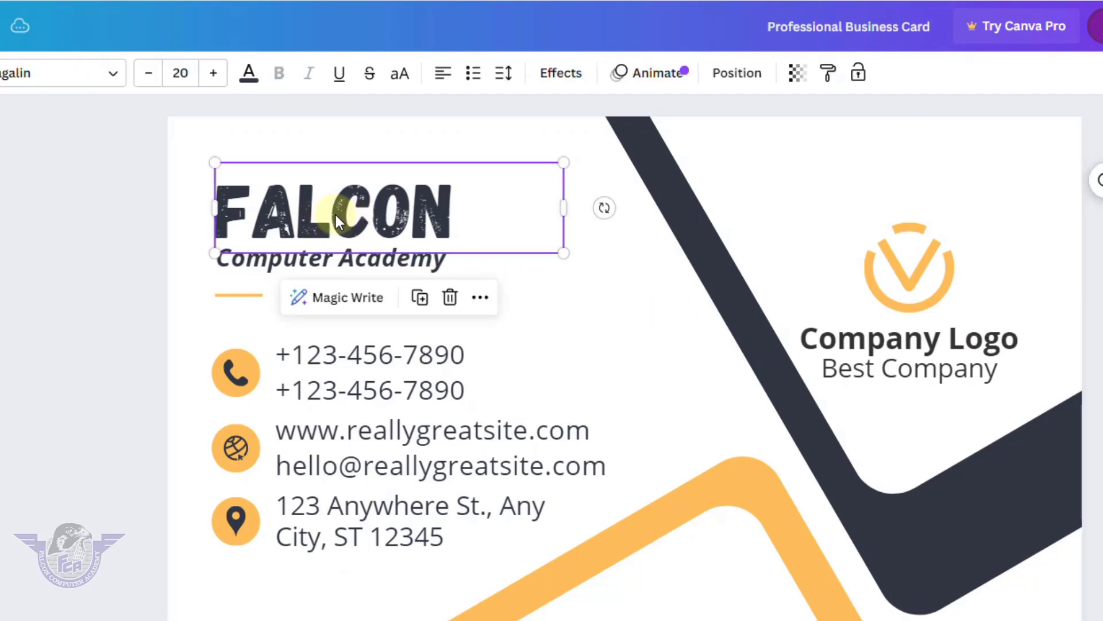
{"action": "double_click", "coordinate": [335, 215]}
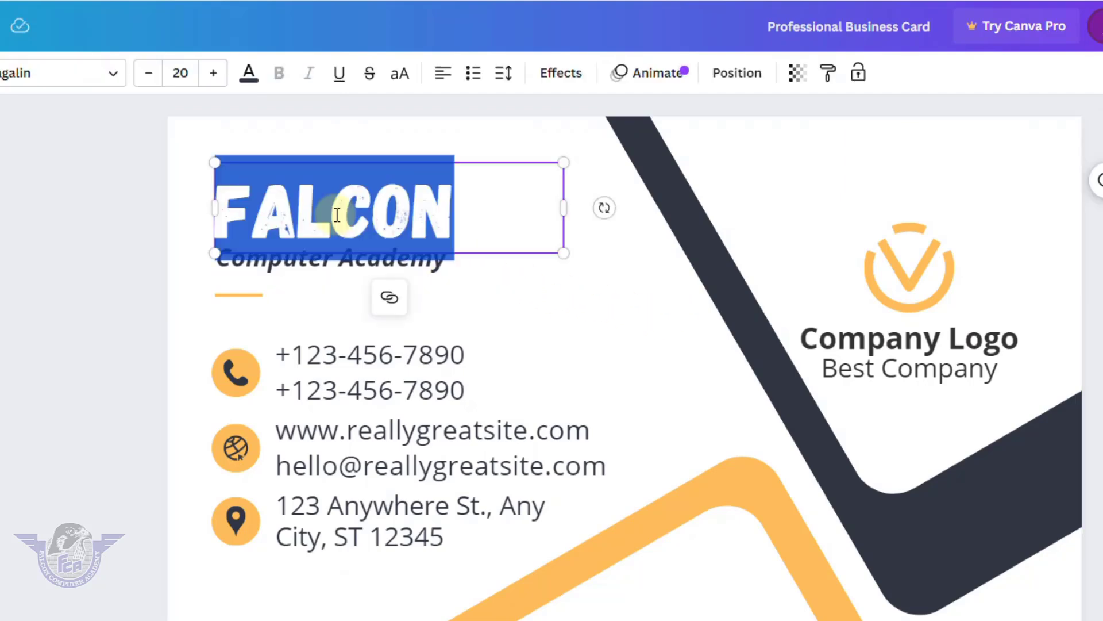
{"action": "left_click", "coordinate": [251, 87]}
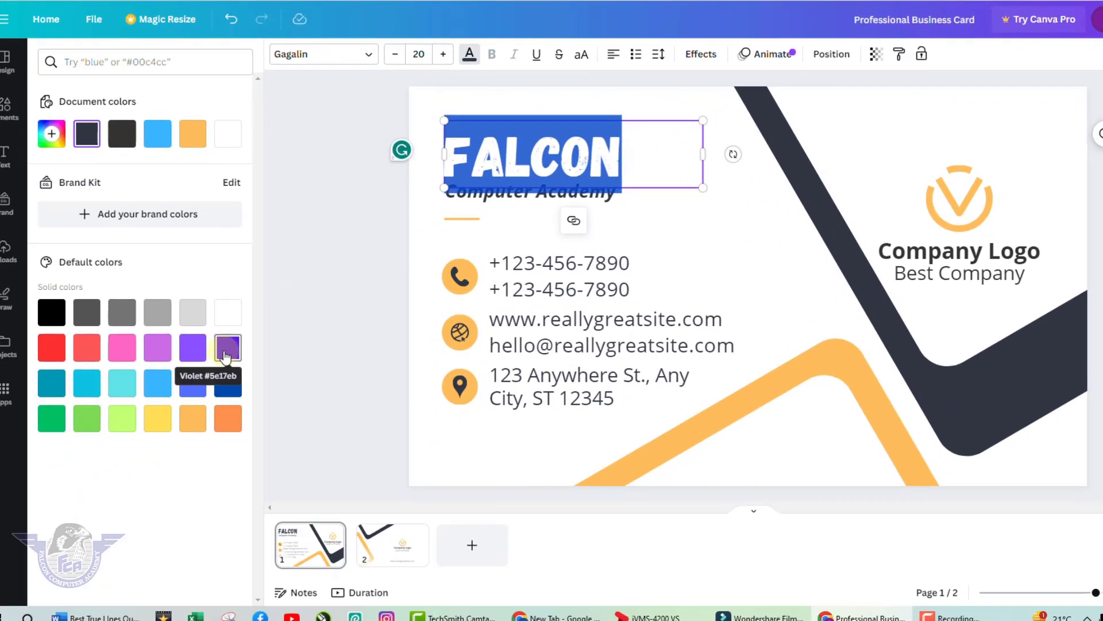
{"action": "left_click", "coordinate": [226, 347]}
{"action": "left_click", "coordinate": [535, 179]}
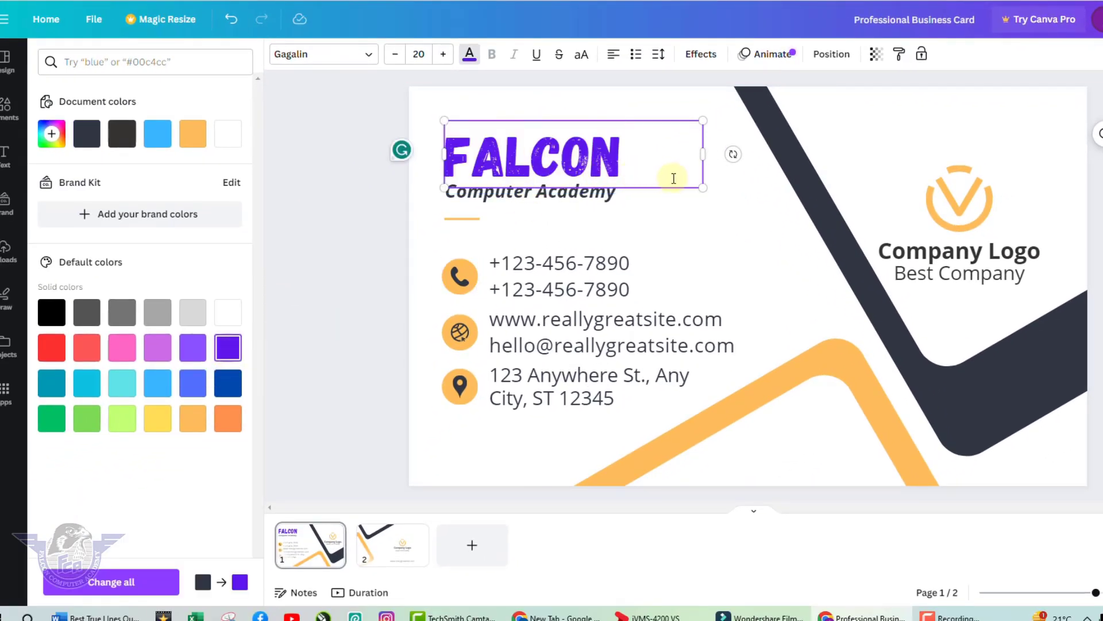
{"action": "double_click", "coordinate": [542, 166]}
{"action": "left_click", "coordinate": [58, 419]}
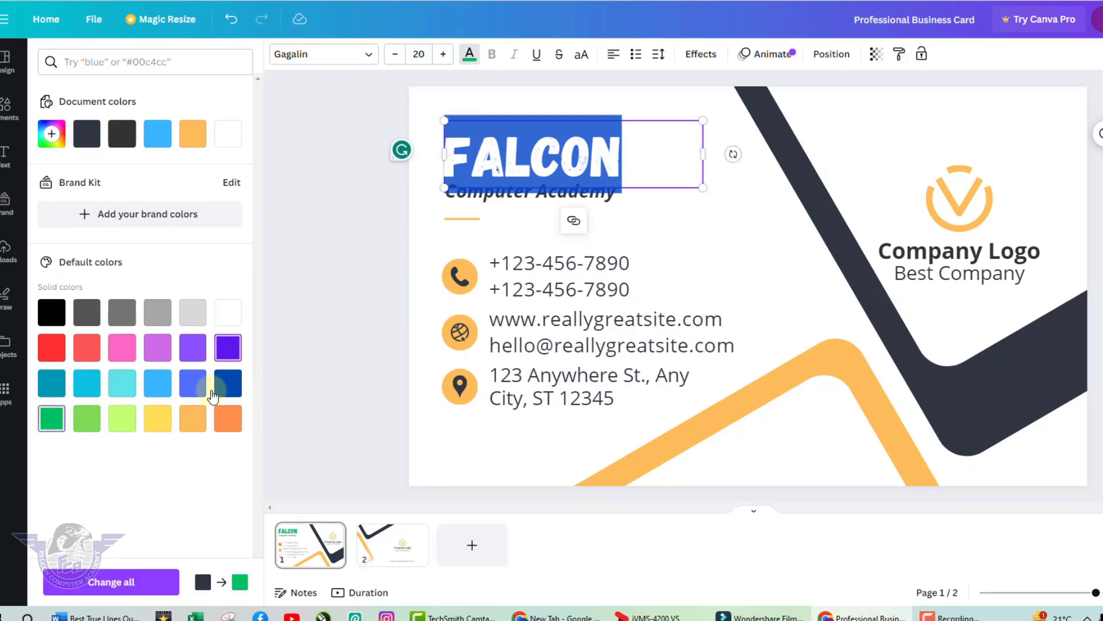
{"action": "left_click", "coordinate": [704, 225]}
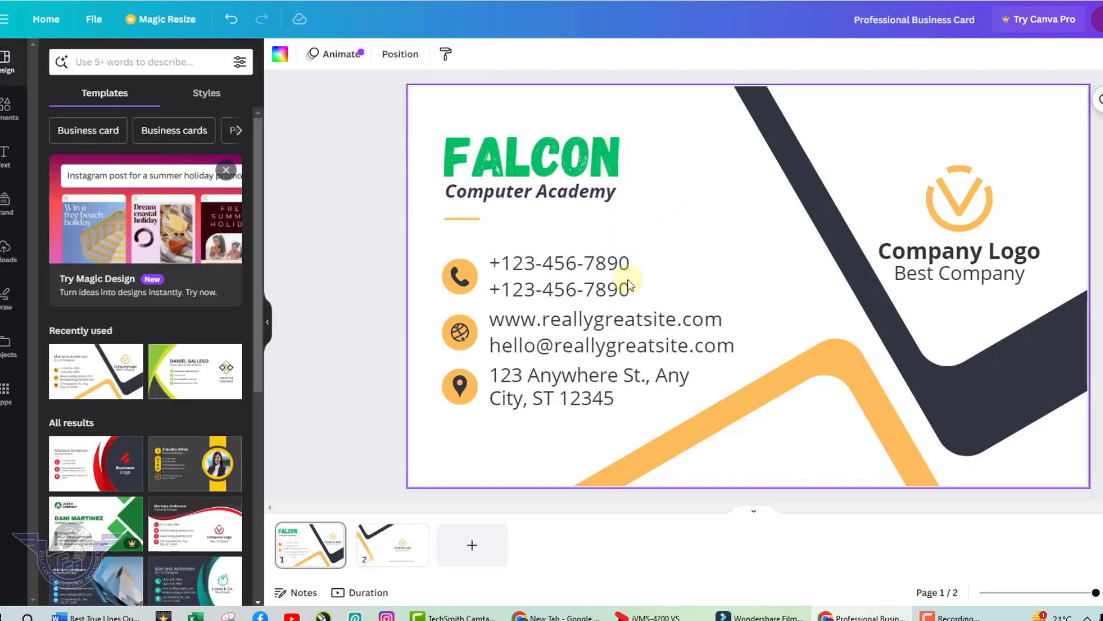
{"action": "left_click", "coordinate": [475, 223]}
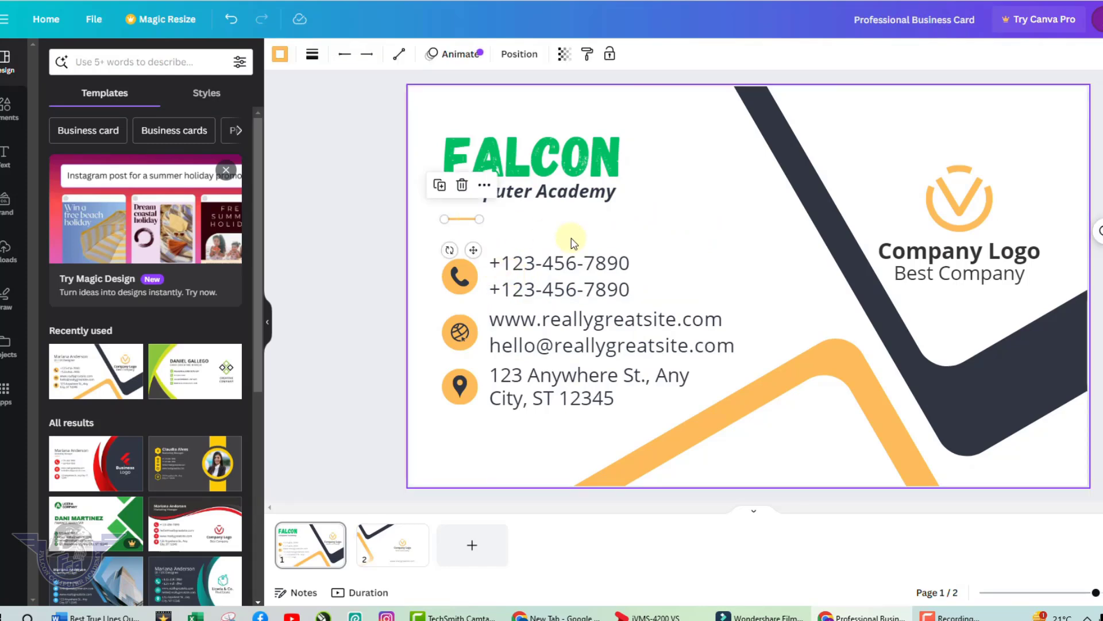
Delete the orange divider and replace the placeholder phone with the academy's first number.
{"action": "key", "text": "Delete"}
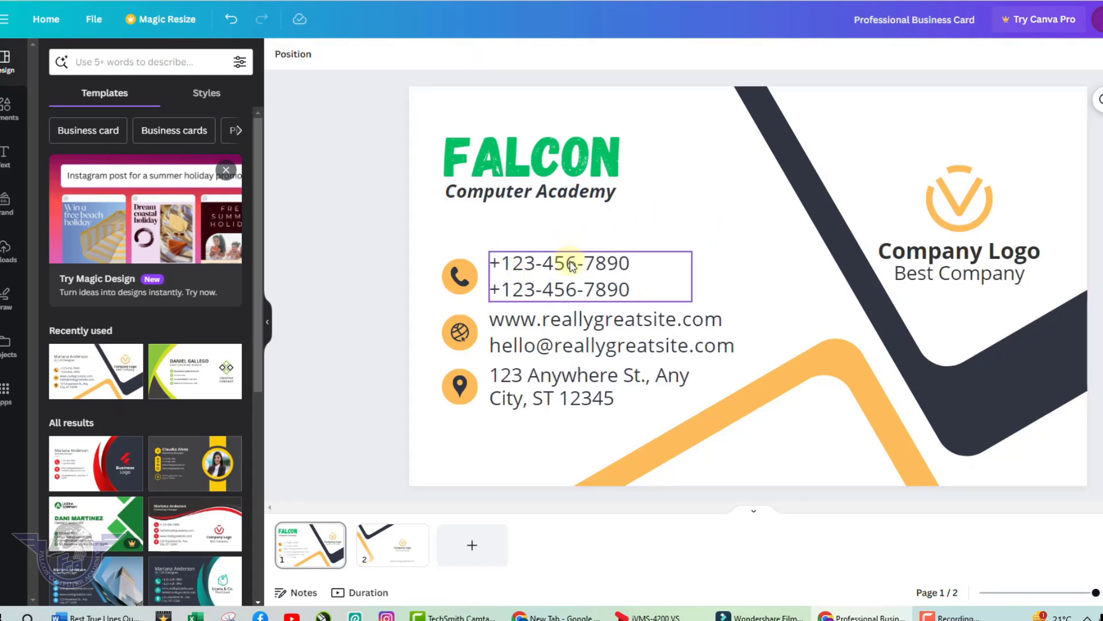
{"action": "left_click", "coordinate": [571, 265]}
{"action": "left_click", "coordinate": [572, 263]}
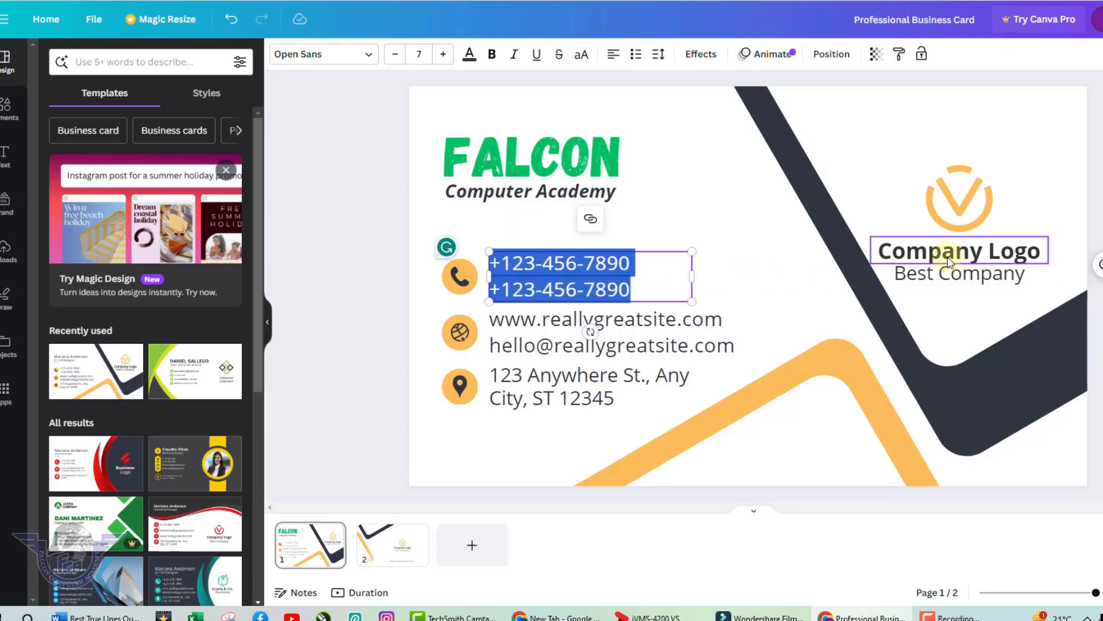
{"action": "key", "text": "BackSpace"}
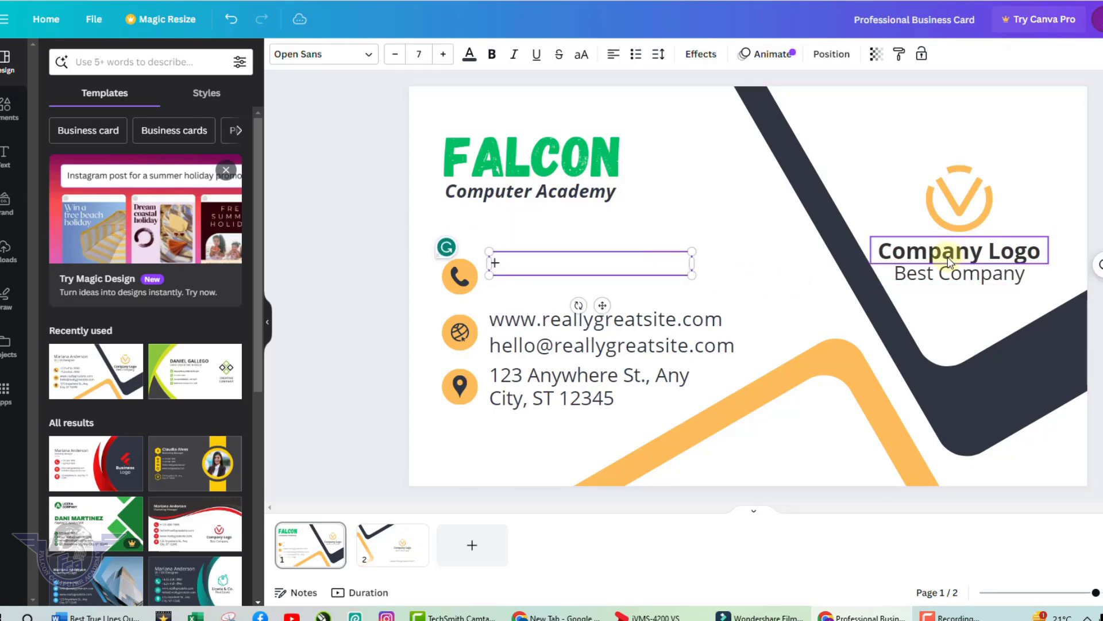
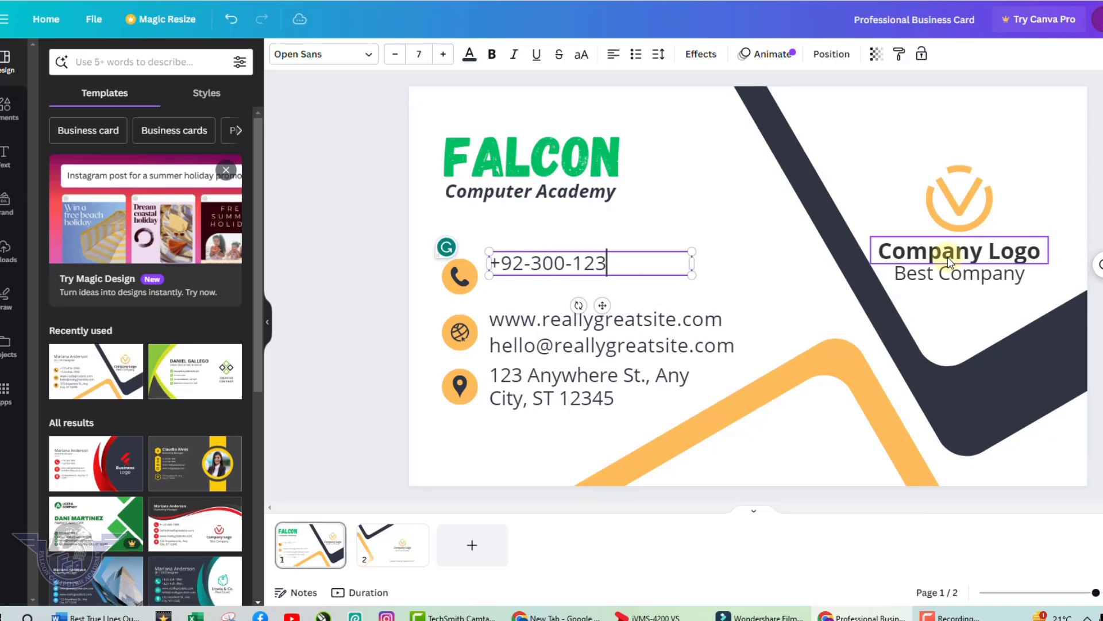
{"action": "key", "text": "Return"}
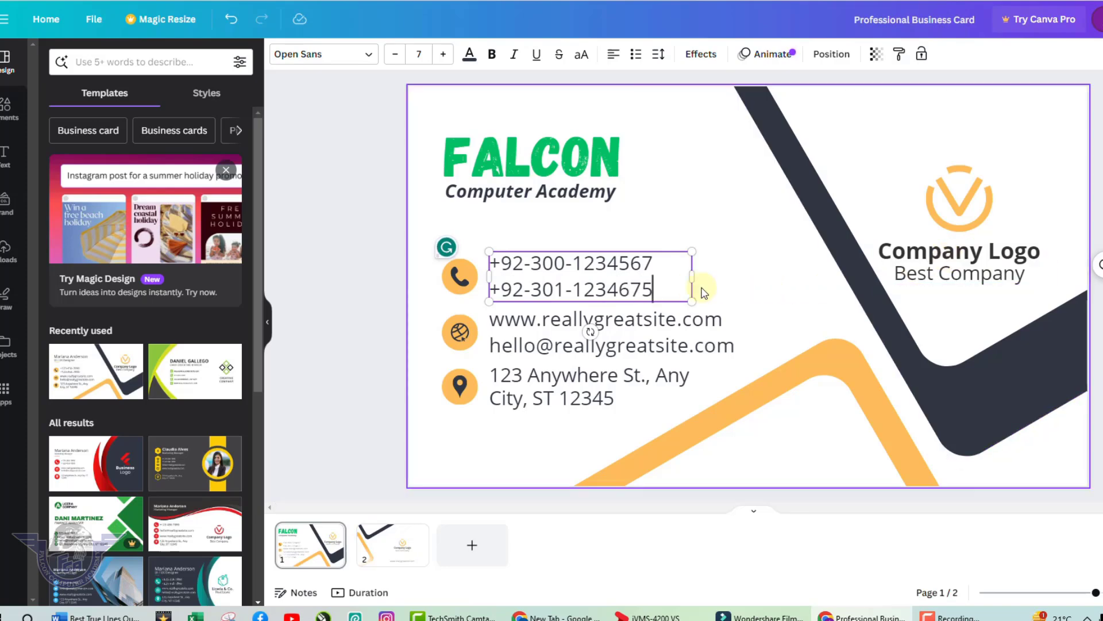
{"action": "left_click", "coordinate": [618, 339]}
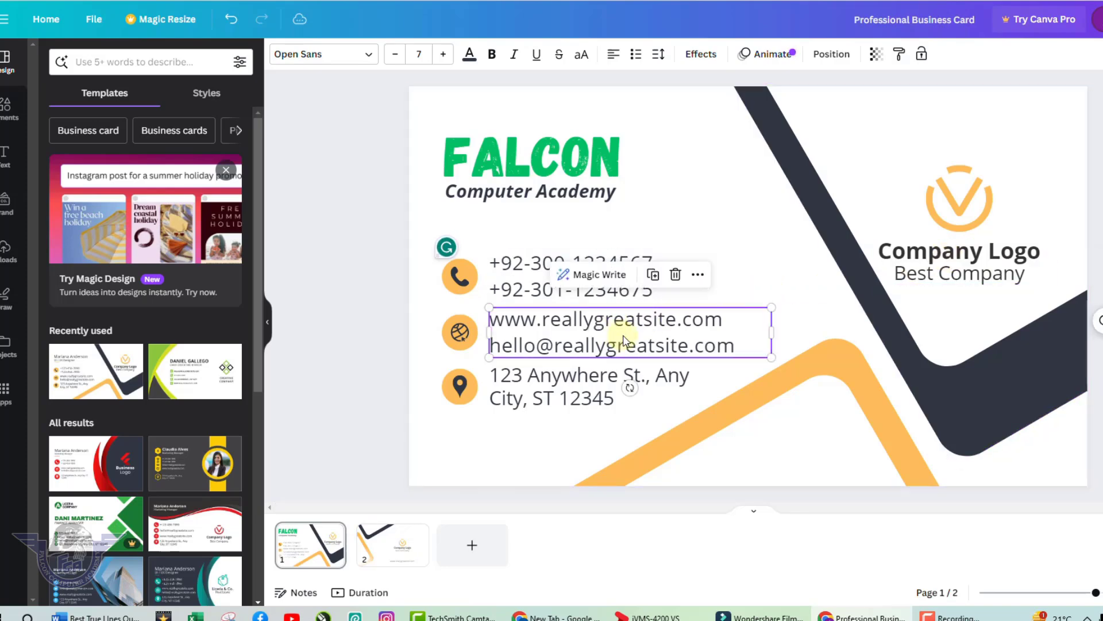
{"action": "left_click", "coordinate": [624, 342]}
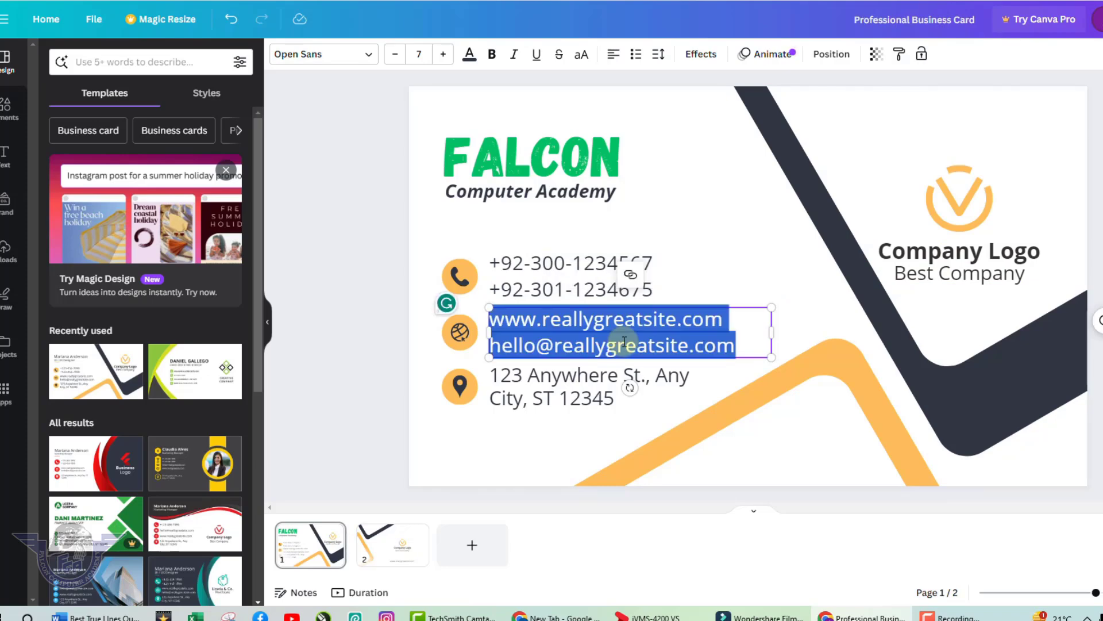
{"action": "type", "text": "www.falco"}
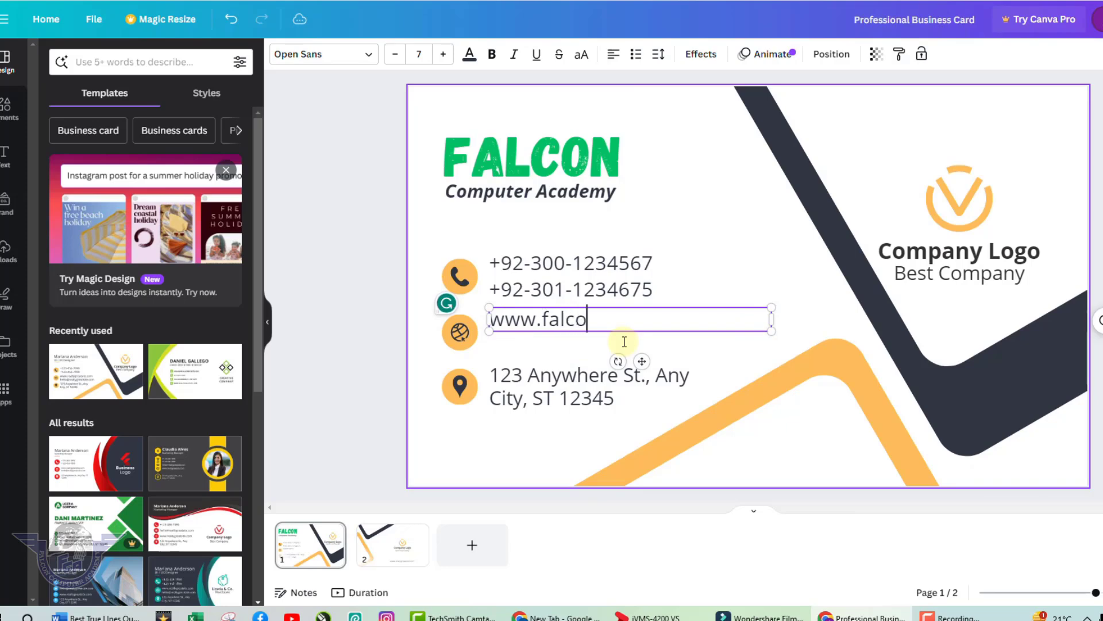
{"action": "type", "text": "nryk.com"}
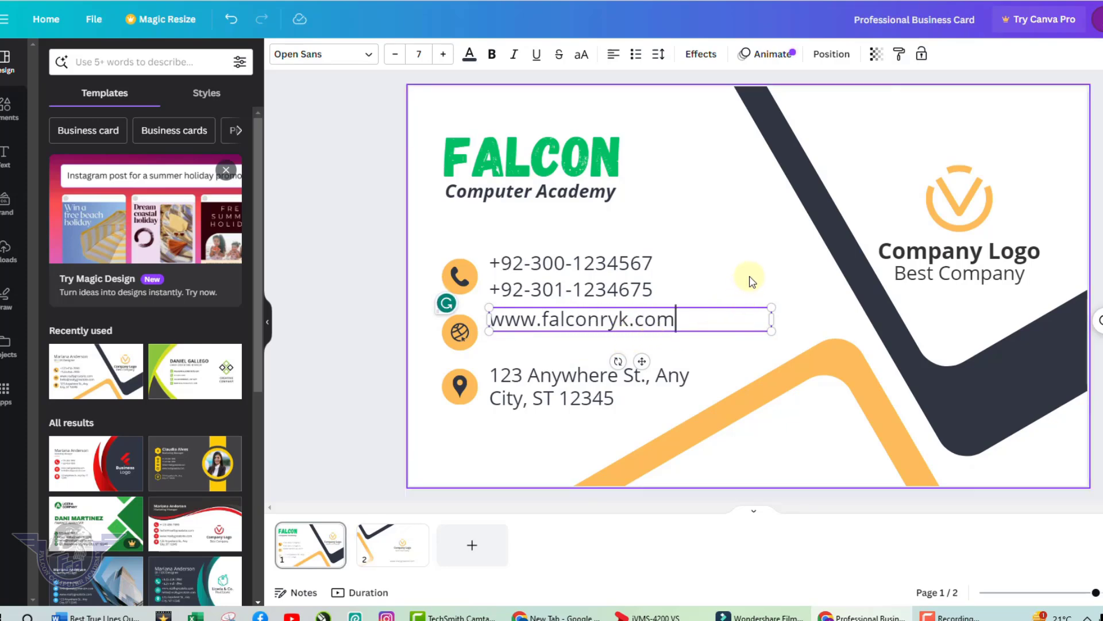
{"action": "key", "text": "Escape"}
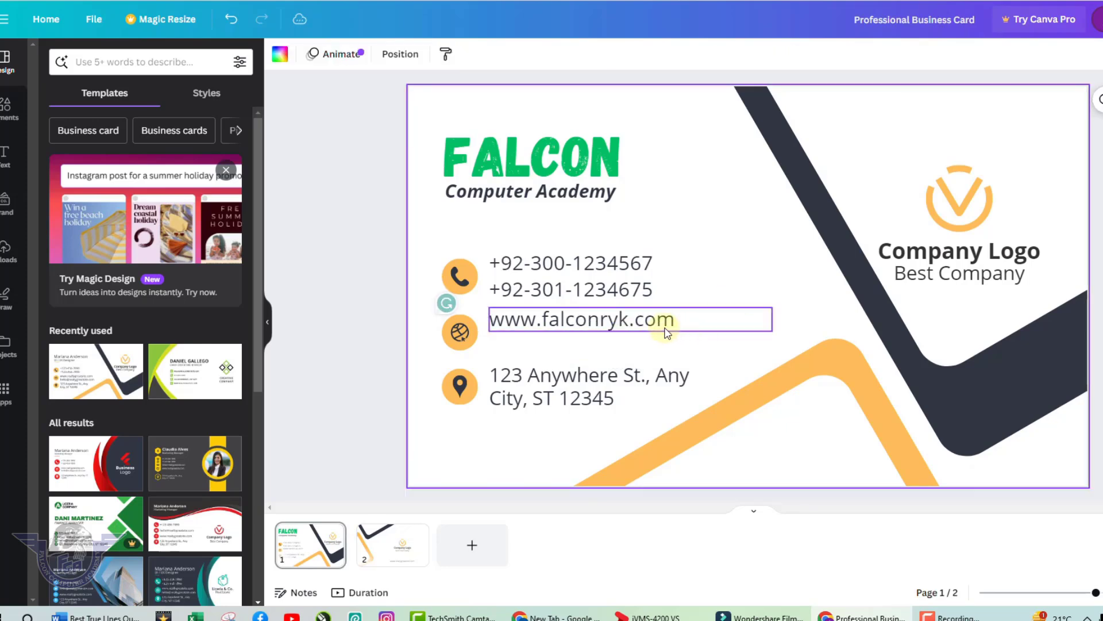
{"action": "mouse_move", "coordinate": [670, 328]}
{"action": "left_mouse_down"}
{"action": "mouse_move", "coordinate": [660, 320]}
{"action": "mouse_move", "coordinate": [664, 334]}
{"action": "left_mouse_up"}
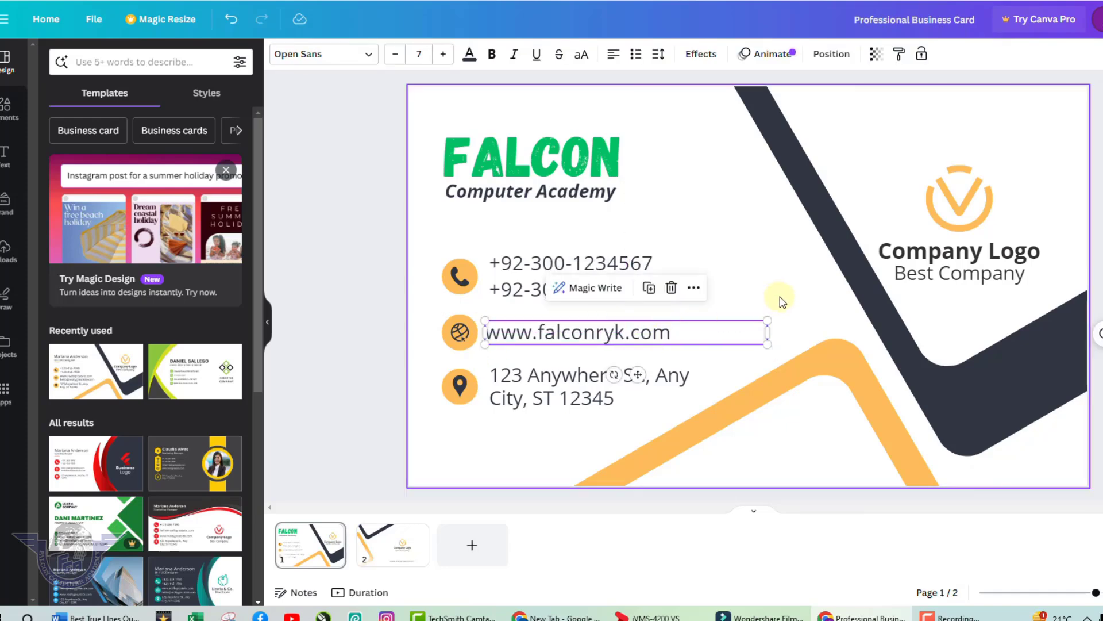
Replace the placeholder address with the academy's street address and city on two lines.
{"action": "left_click", "coordinate": [537, 374]}
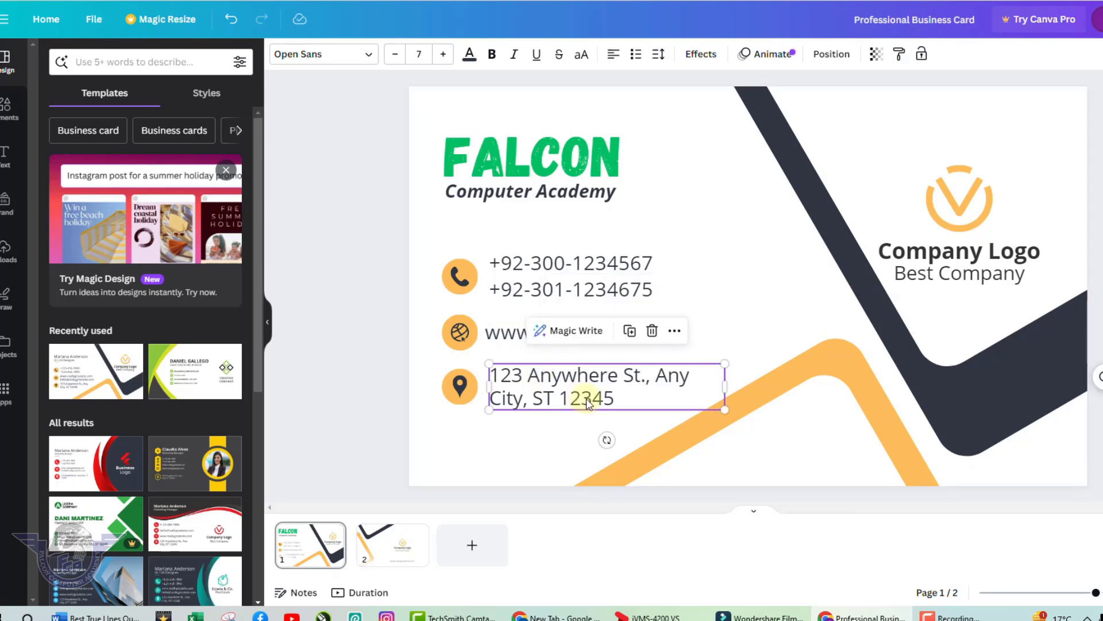
{"action": "left_click_drag", "start_coordinate": [490, 375], "coordinate": [598, 395]}
{"action": "left_click", "coordinate": [598, 394]}
{"action": "key", "text": "ctrl+a"}
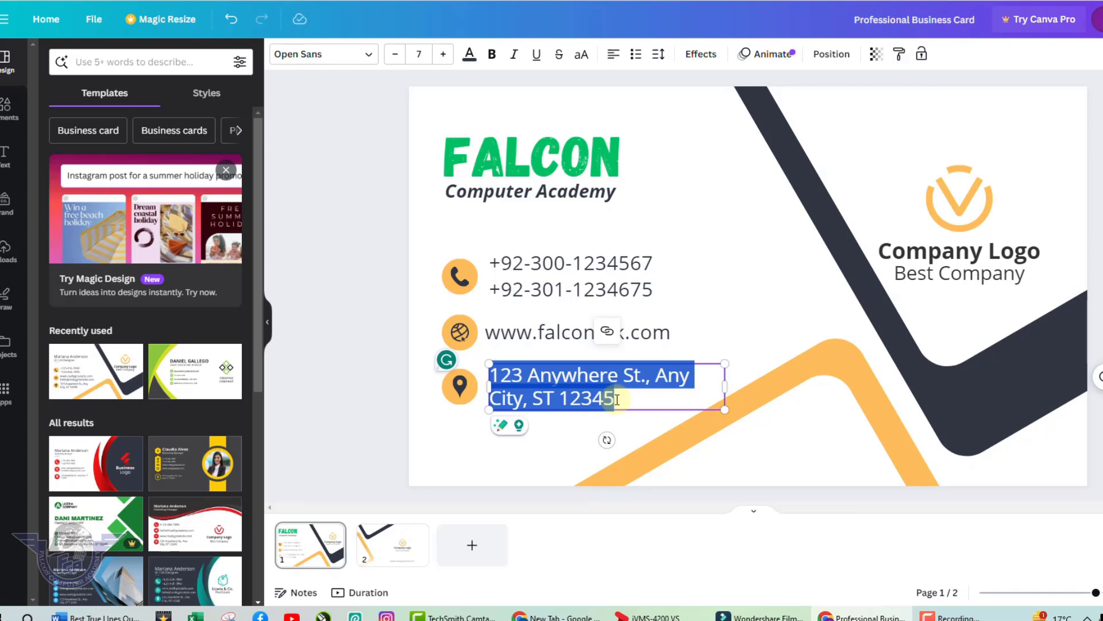
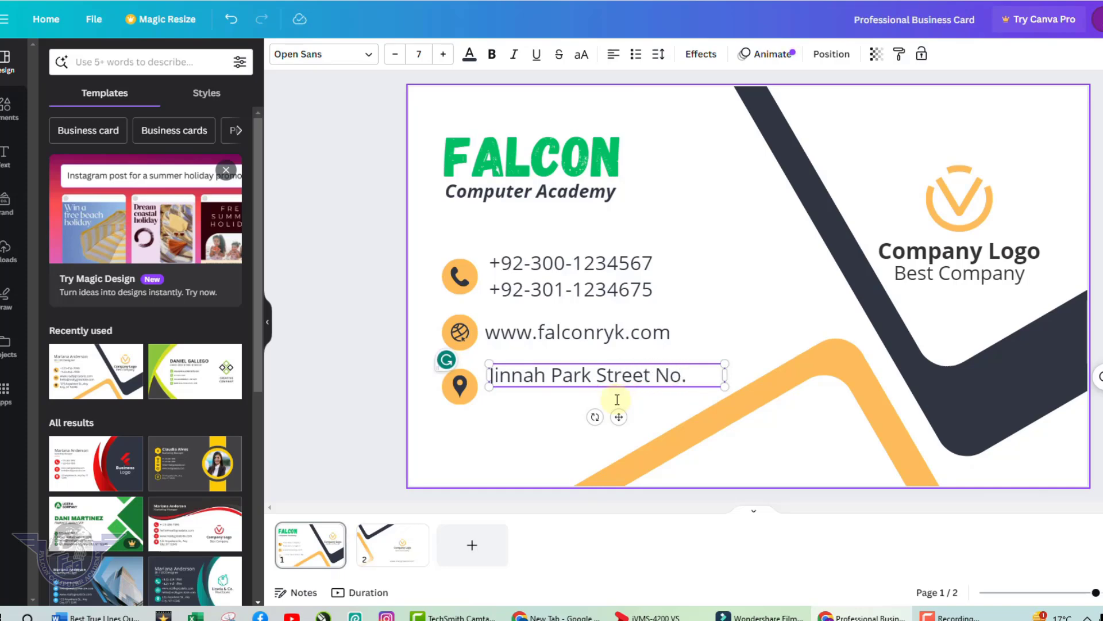
{"action": "key", "text": "Return"}
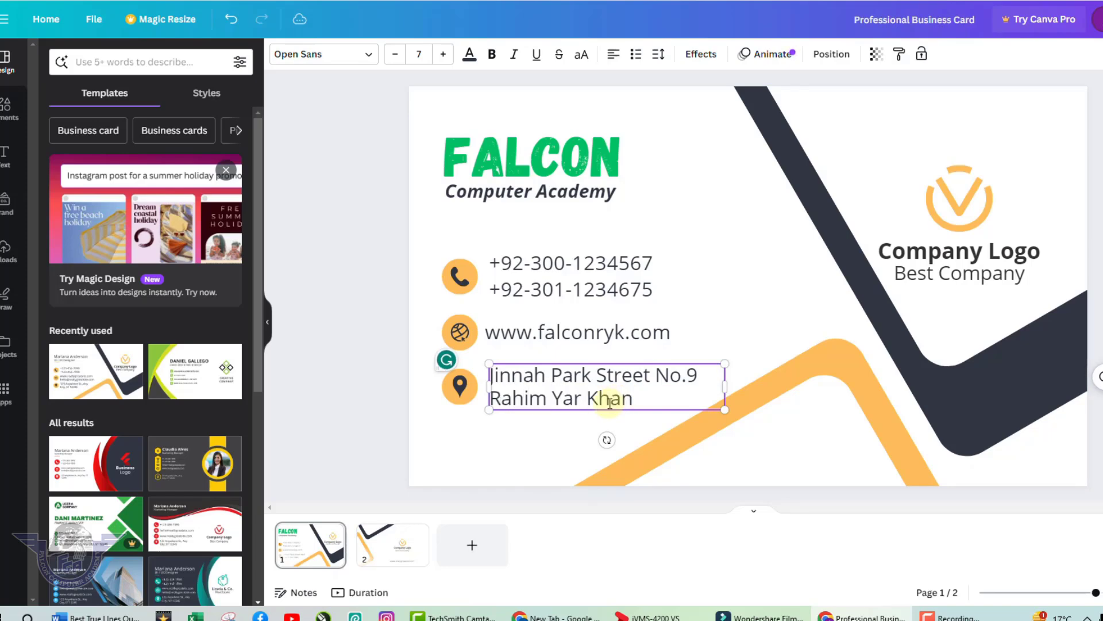
{"action": "left_click", "coordinate": [712, 339]}
Nudge the address box into line and delete the Company Logo text and orange placeholder logo.
{"action": "left_click", "coordinate": [589, 381]}
{"action": "left_click_drag", "start_coordinate": [588, 378], "coordinate": [586, 378]}
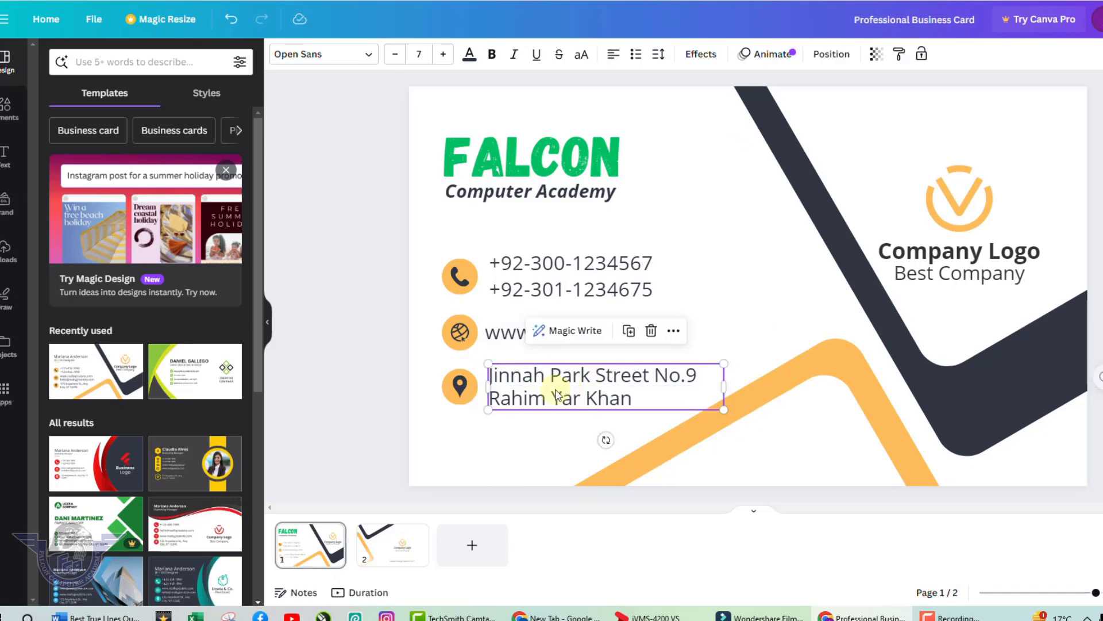
{"action": "left_click", "coordinate": [967, 259]}
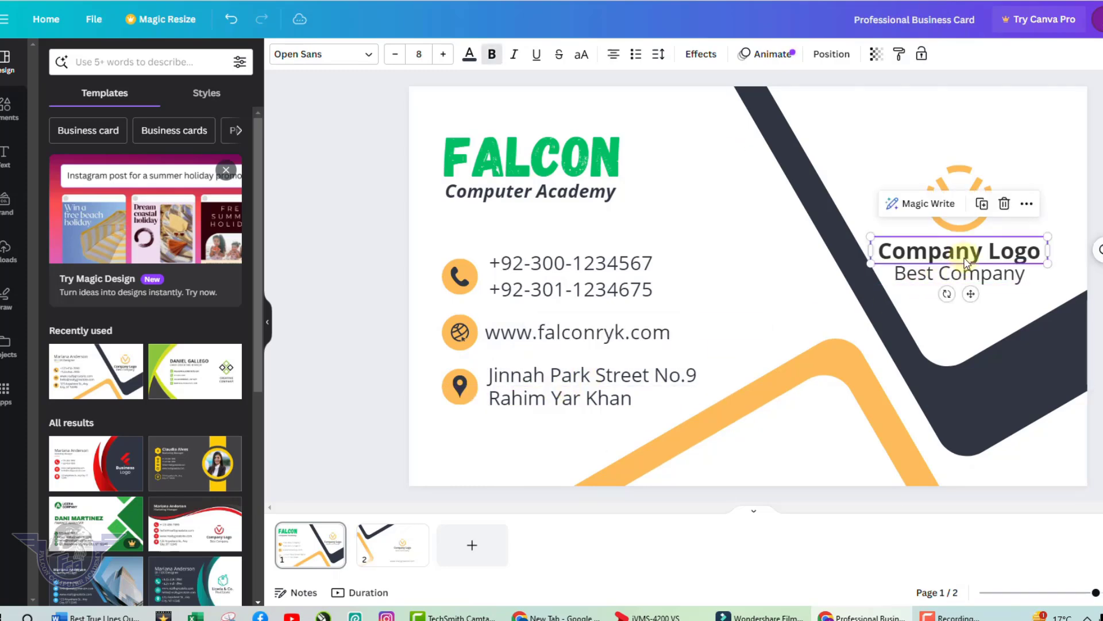
{"action": "key", "text": "Delete"}
{"action": "left_click", "coordinate": [980, 226]}
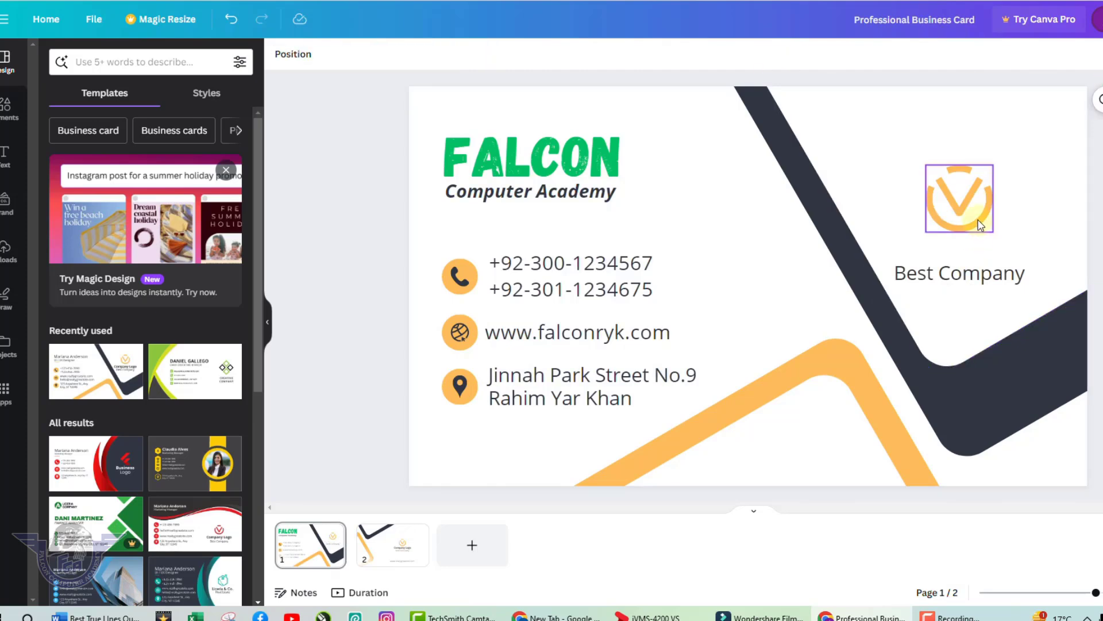
{"action": "key", "text": "Delete"}
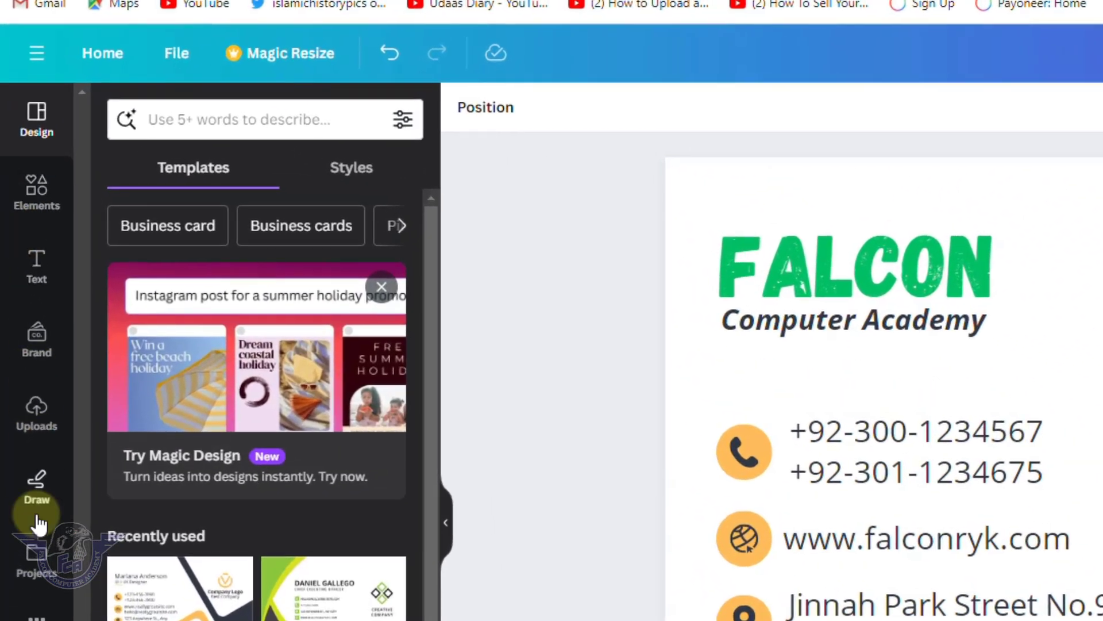
Start uploading a new image file from the Uploads panel.
{"action": "left_click", "coordinate": [41, 423]}
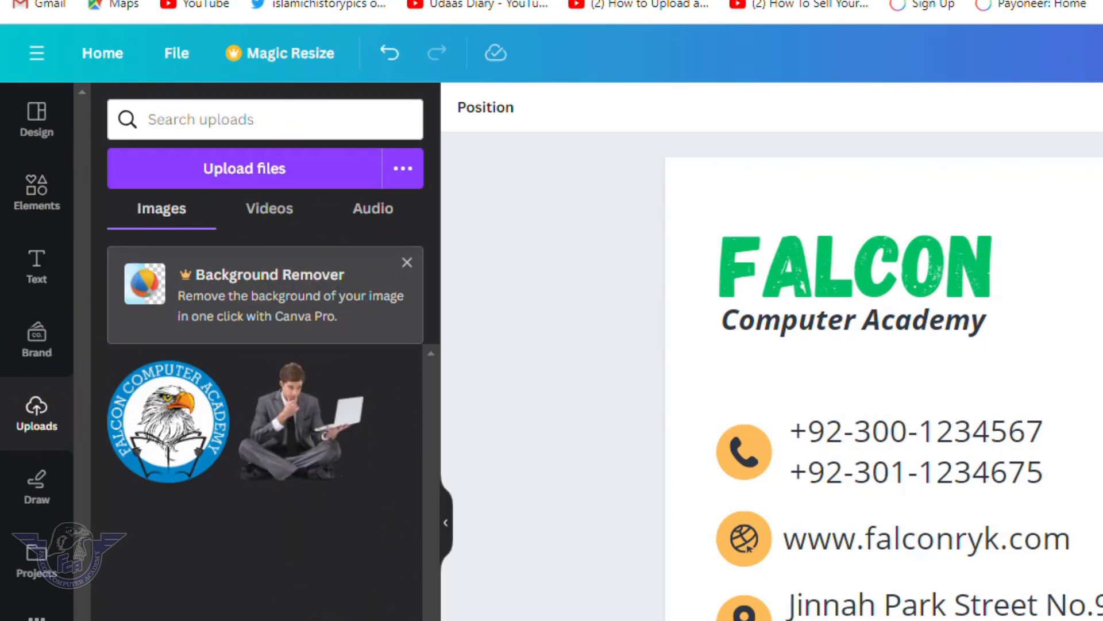
{"action": "mouse_move", "coordinate": [167, 437]}
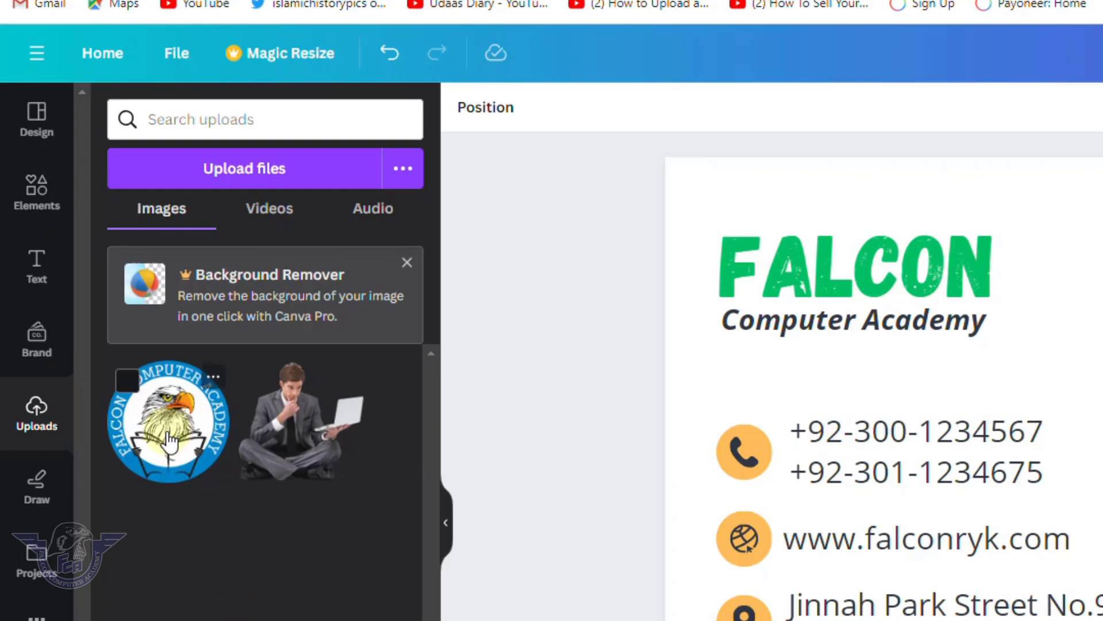
{"action": "left_click", "coordinate": [281, 180]}
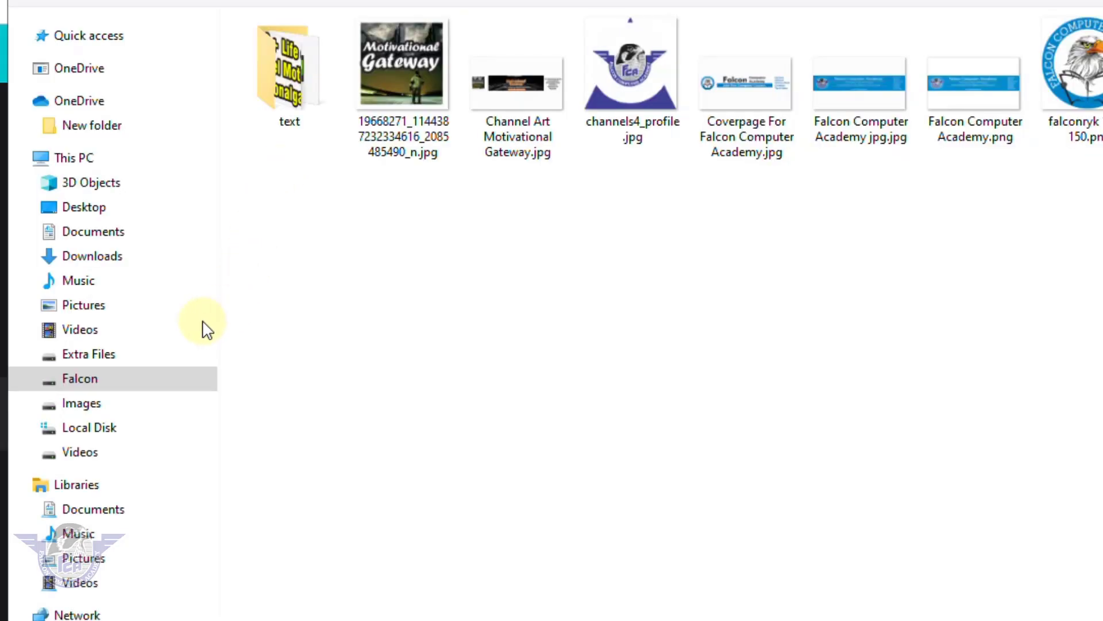
Upload 'falconryk logo 800 x 800 in png.png' from the Falcon drive's Logos folder.
{"action": "left_click", "coordinate": [95, 381]}
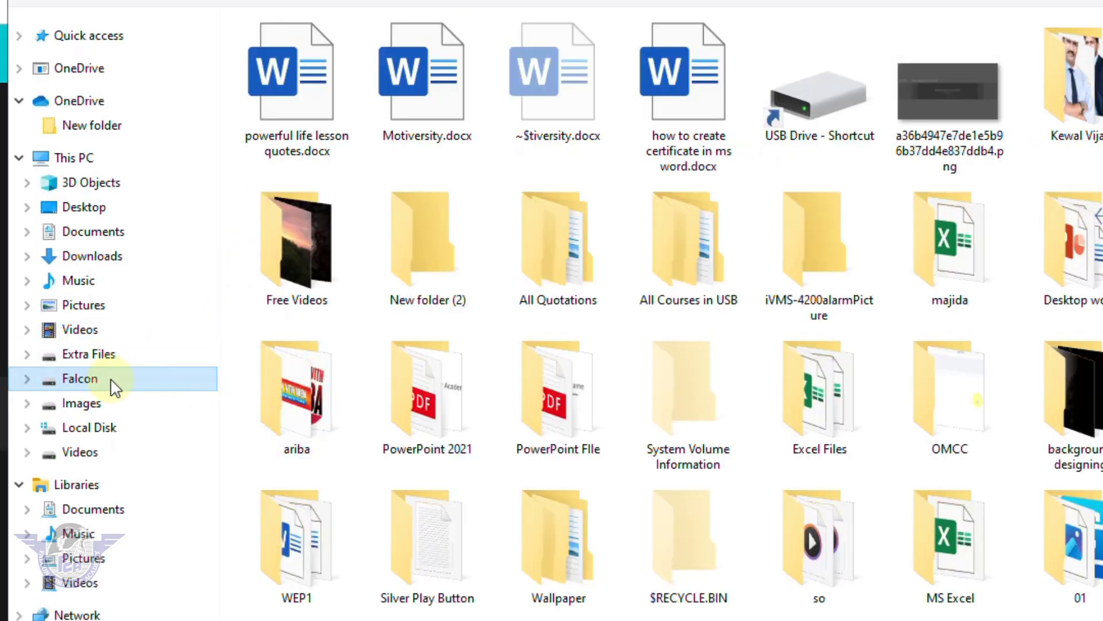
{"action": "left_click", "coordinate": [551, 404]}
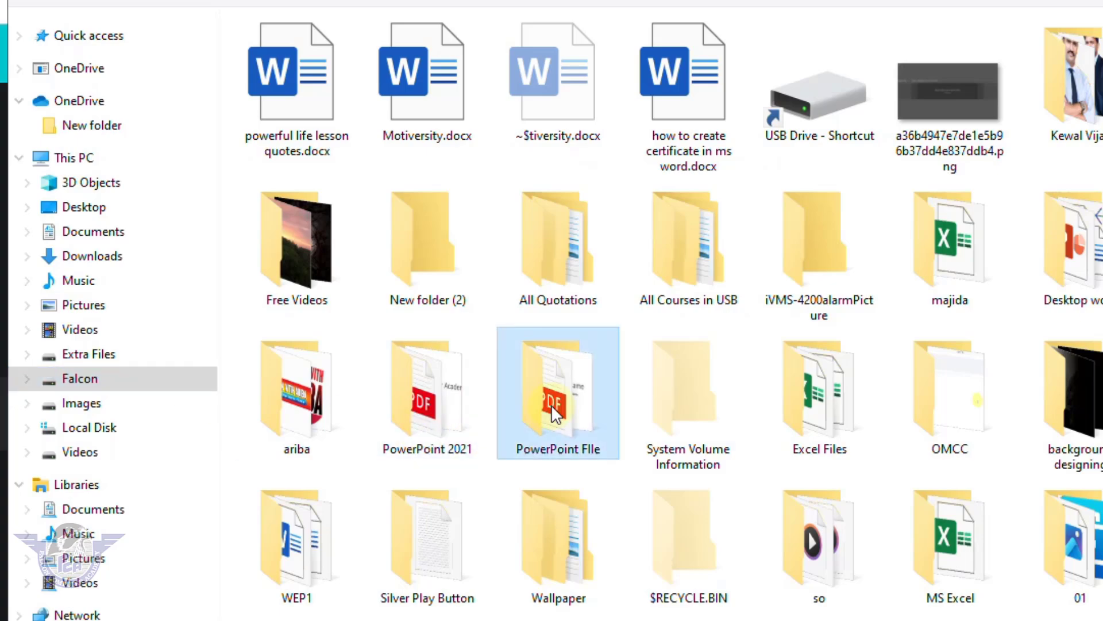
{"action": "key", "text": "l"}
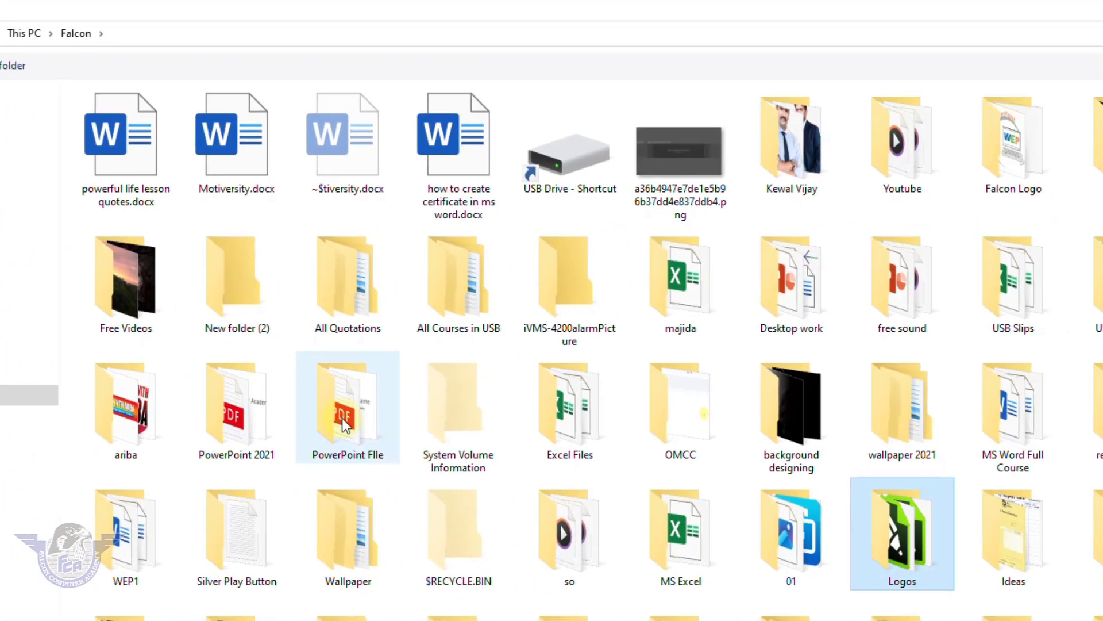
{"action": "key", "text": "Return"}
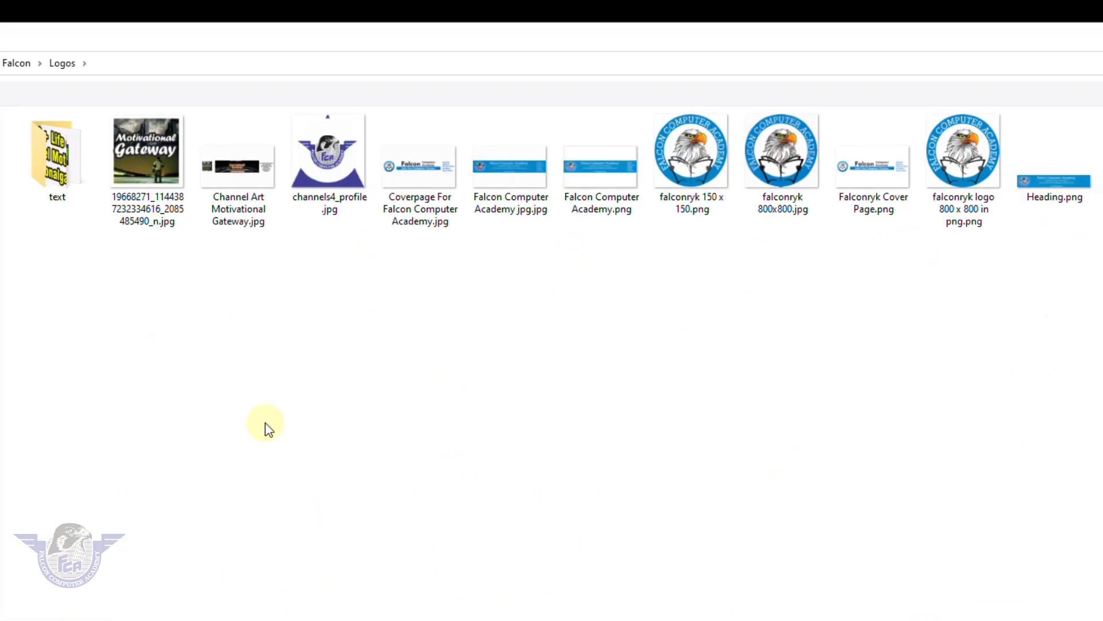
{"action": "left_click", "coordinate": [964, 166]}
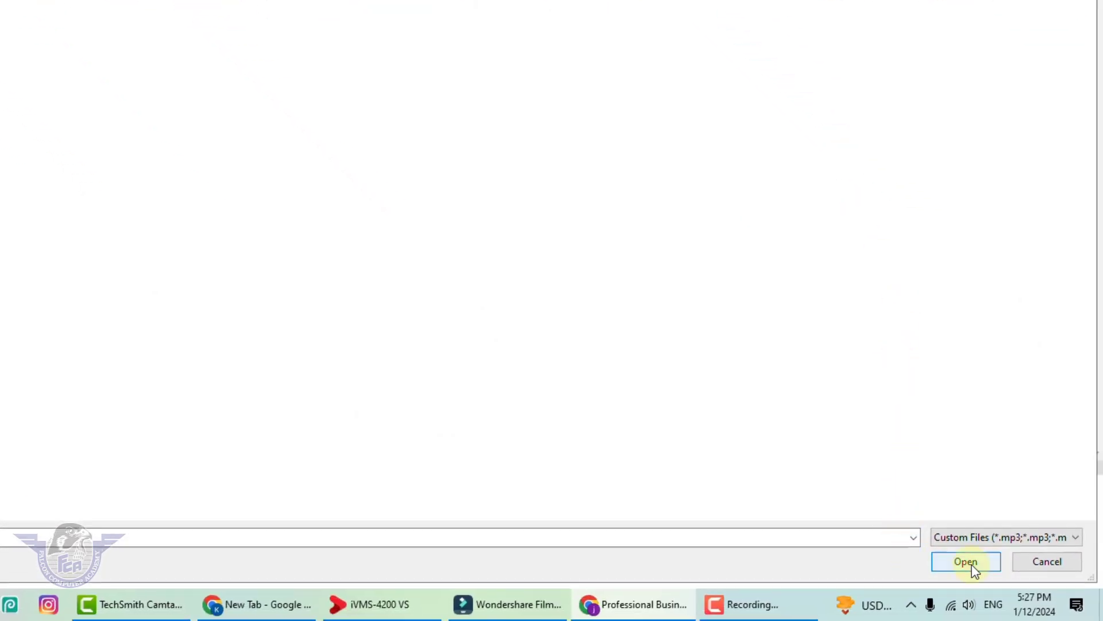
{"action": "left_click", "coordinate": [966, 561]}
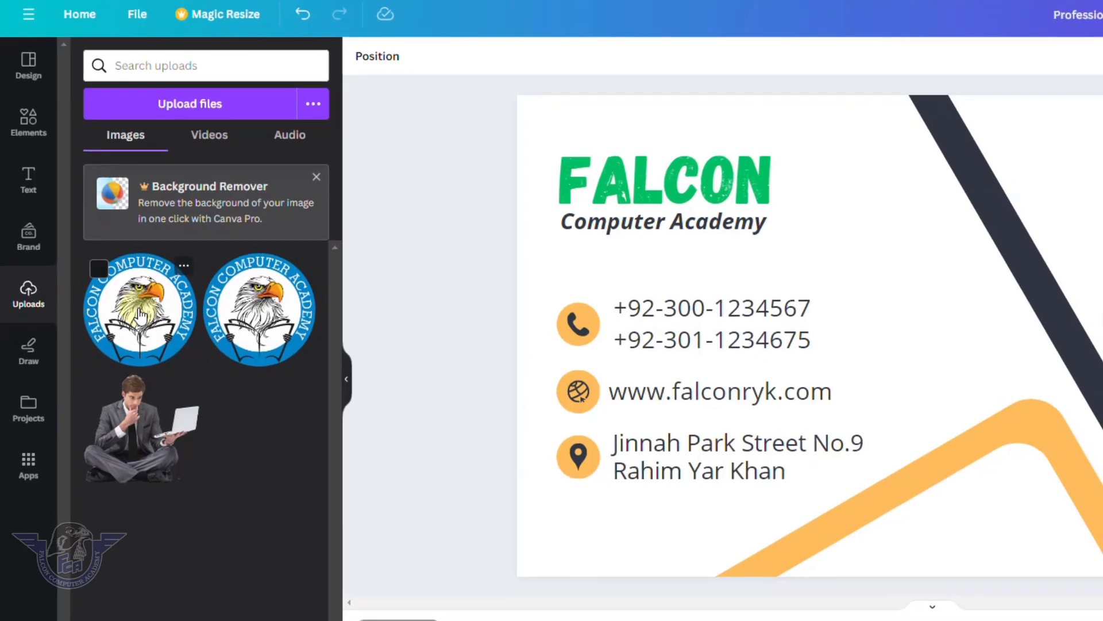
Add the uploaded falconryk logo, shrink it to 1 x 1 and centre it above Best Company.
{"action": "left_click", "coordinate": [144, 321]}
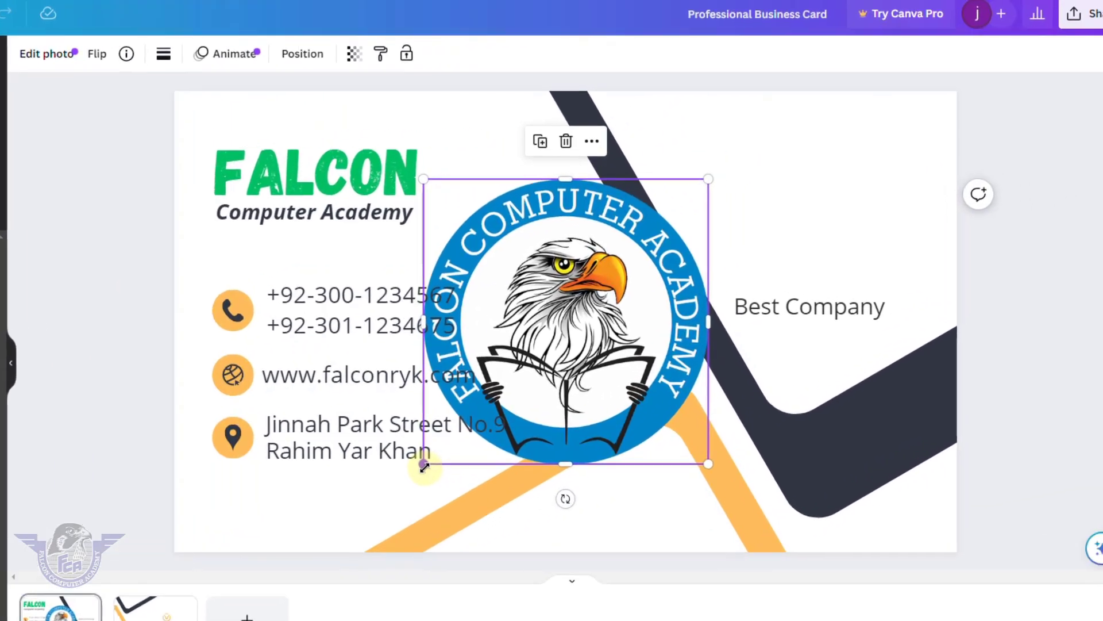
{"action": "left_click_drag", "start_coordinate": [641, 399], "coordinate": [757, 262]}
{"action": "left_click_drag", "start_coordinate": [498, 316], "coordinate": [538, 268]}
{"action": "left_click_drag", "start_coordinate": [727, 248], "coordinate": [771, 268]}
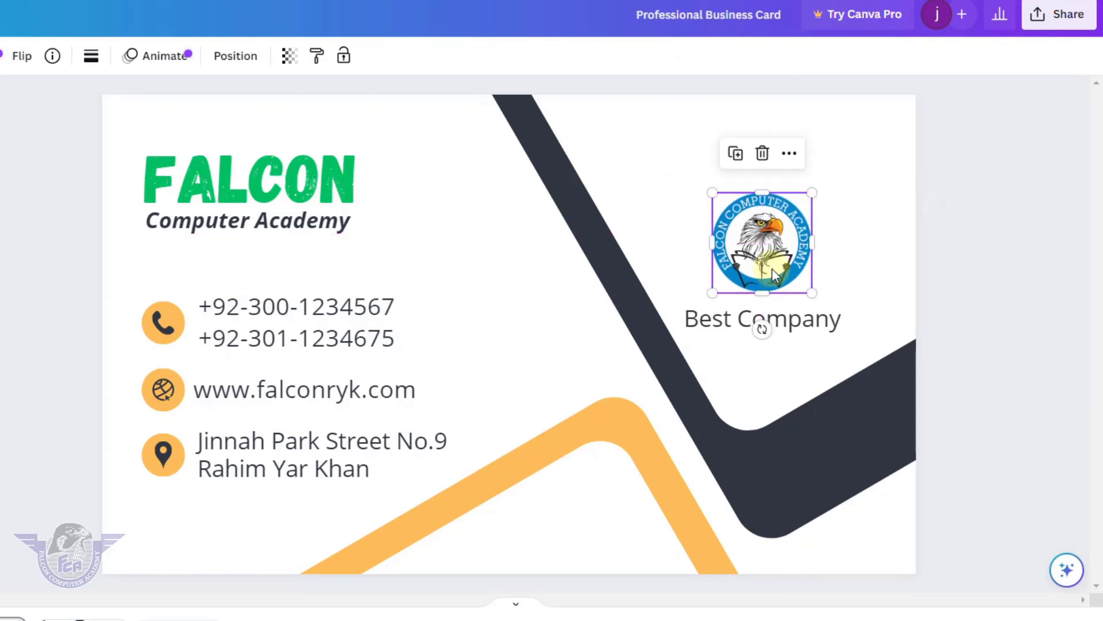
Replace Best Company with the tagline 'Education is for all' and resize it to fit.
{"action": "double_click", "coordinate": [805, 323]}
{"action": "type", "text": "E"}
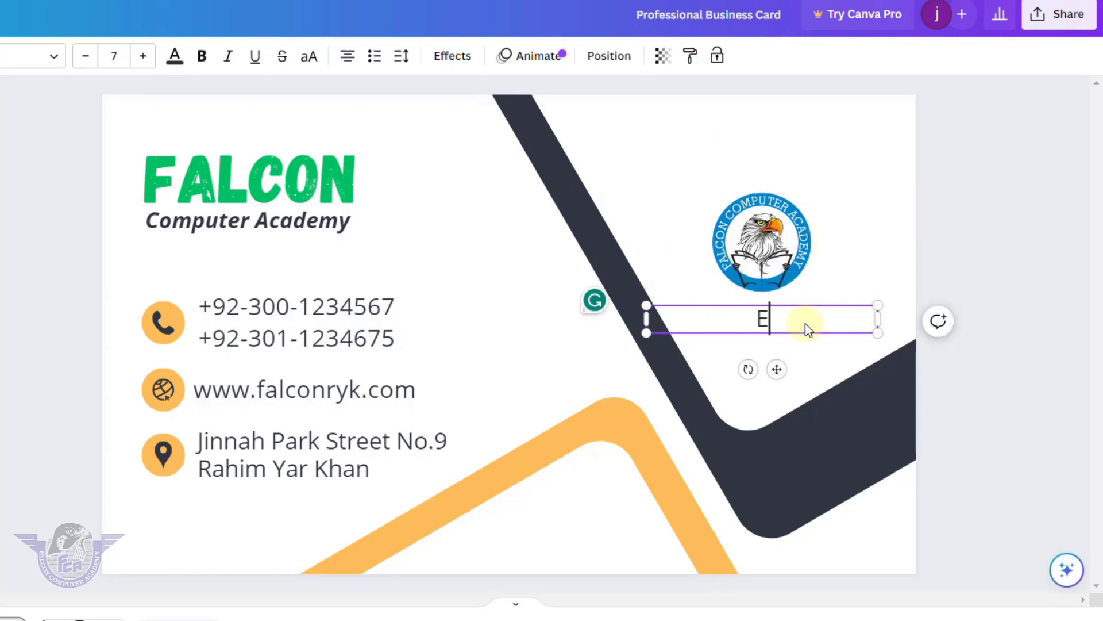
{"action": "type", "text": "ducationa is"}
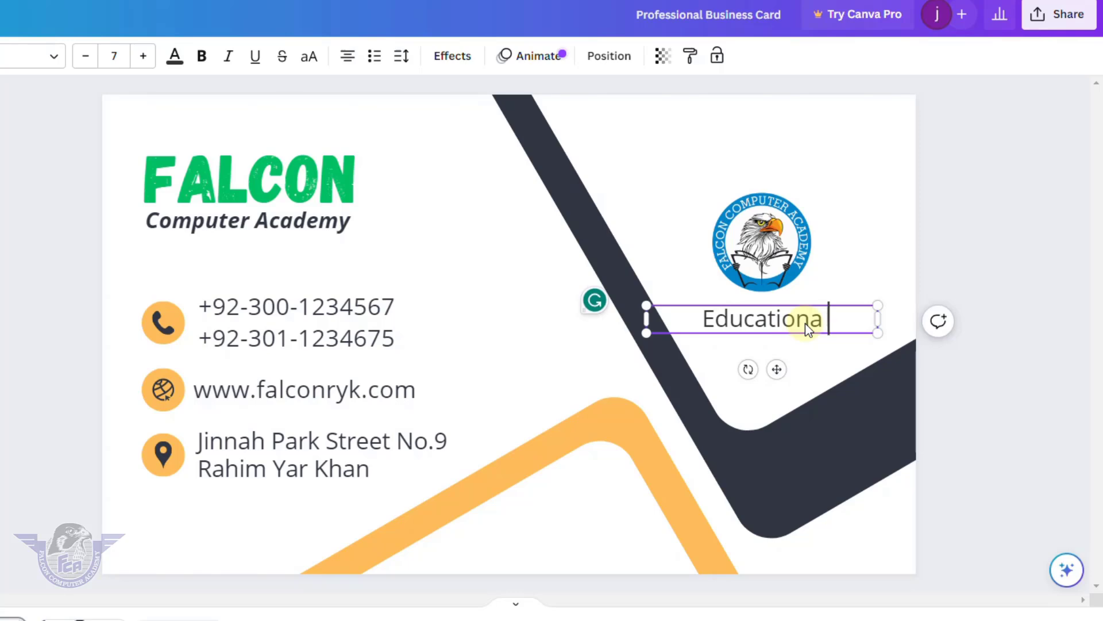
{"action": "key", "text": "BackSpace"}
{"action": "key", "text": "BackSpace"}
{"action": "key", "text": "BackSpace"}
{"action": "key", "text": "BackSpace"}
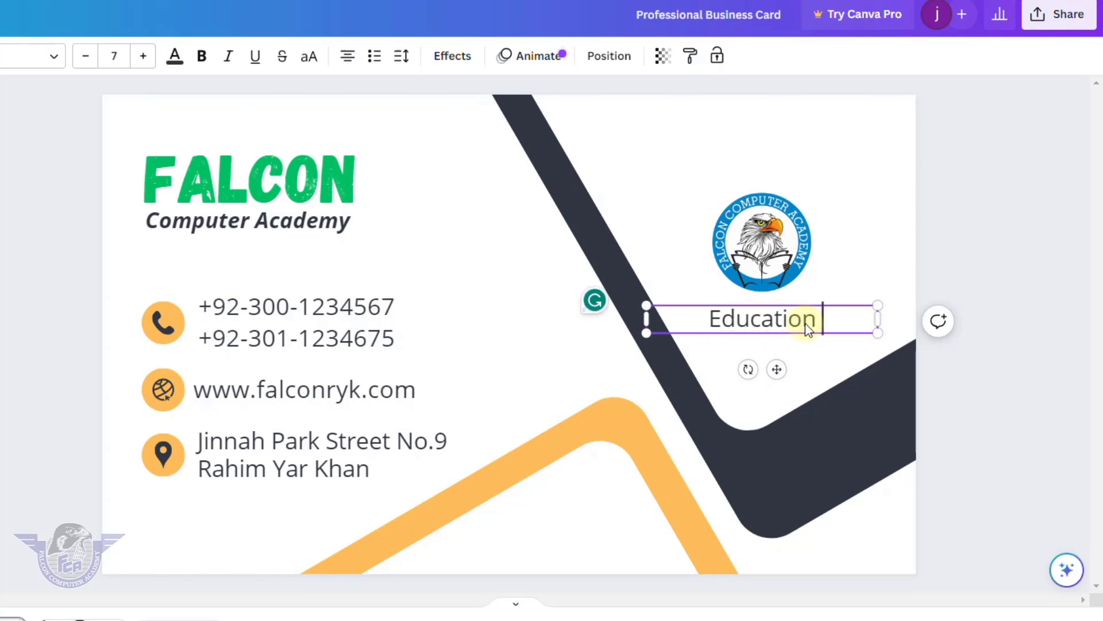
{"action": "type", "text": "is for all"}
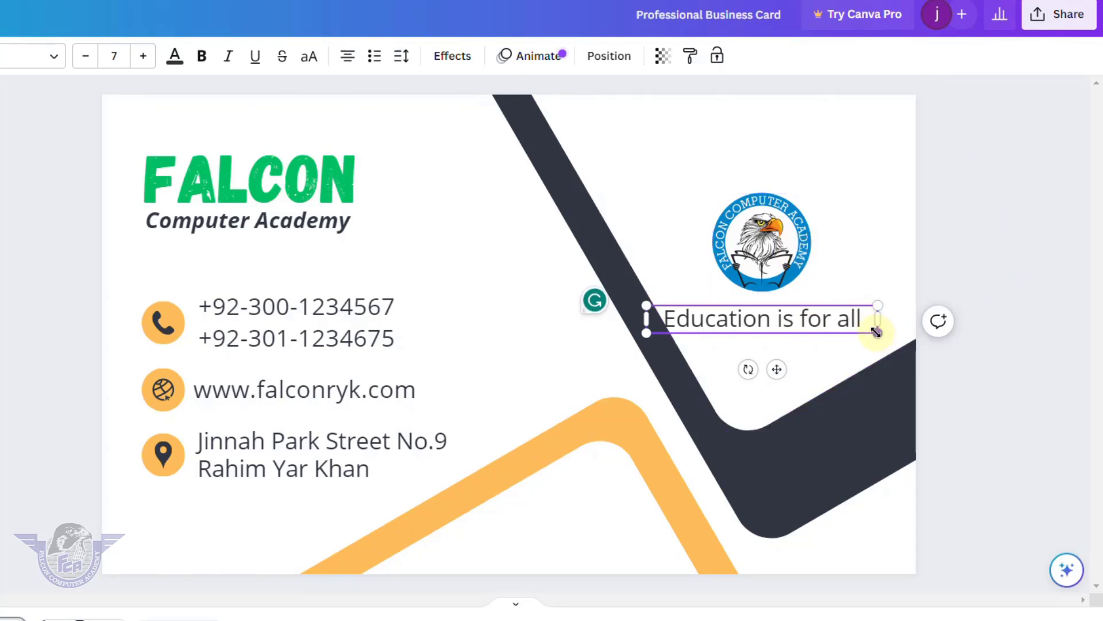
{"action": "left_click_drag", "start_coordinate": [859, 331], "coordinate": [816, 325]}
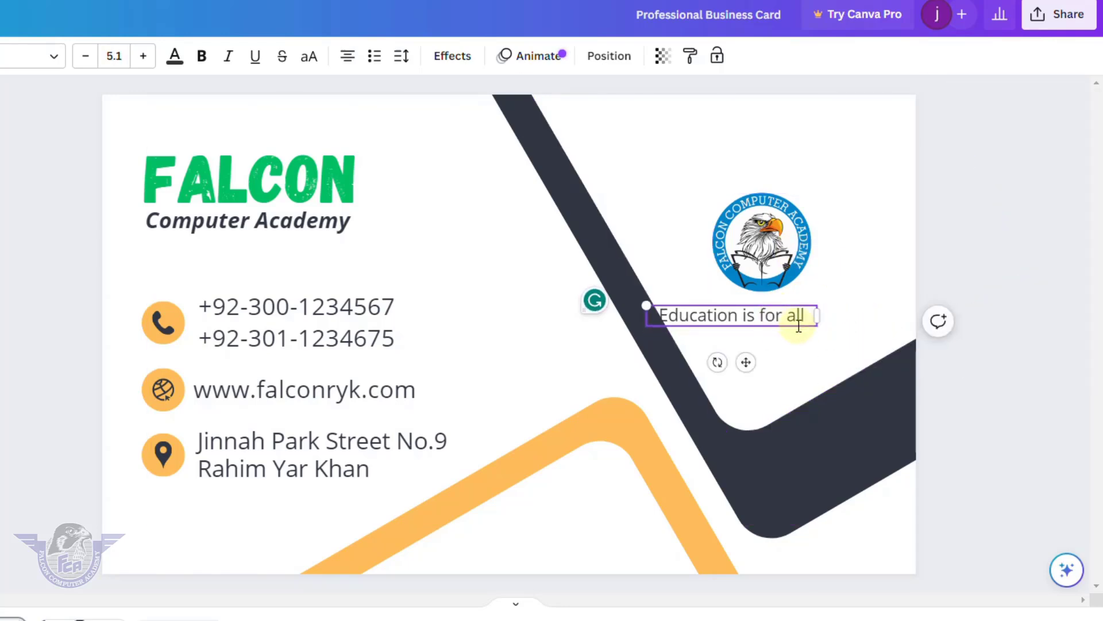
Make the 'Education is for all' tagline italic and blue.
{"action": "left_click", "coordinate": [860, 310]}
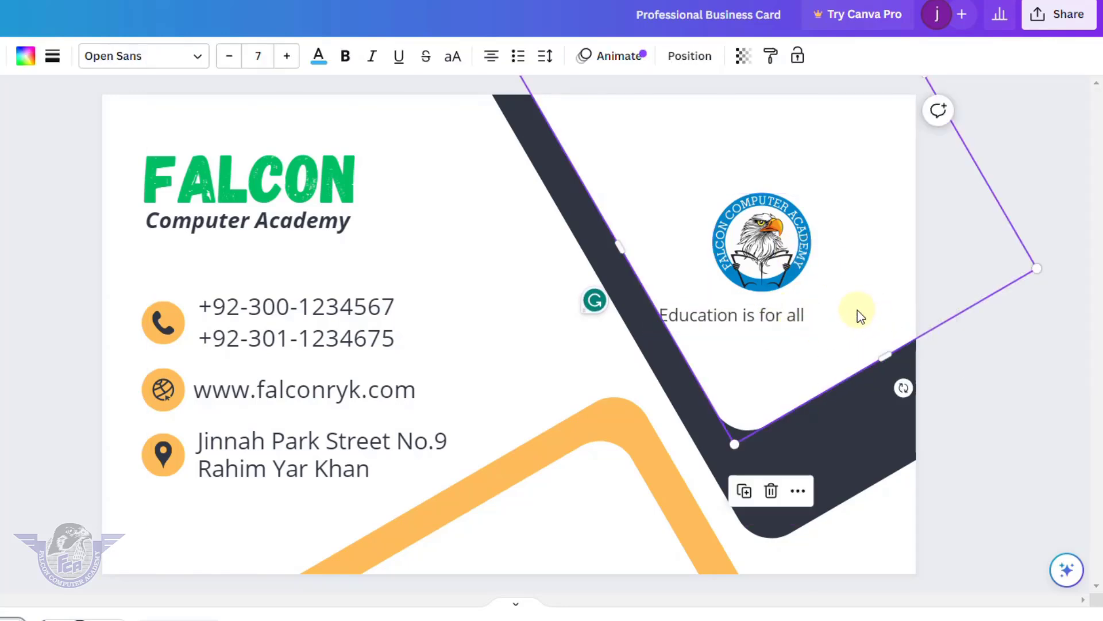
{"action": "left_click_drag", "start_coordinate": [793, 328], "coordinate": [816, 315]}
{"action": "key", "text": "ctrl+z"}
{"action": "left_click", "coordinate": [782, 318]}
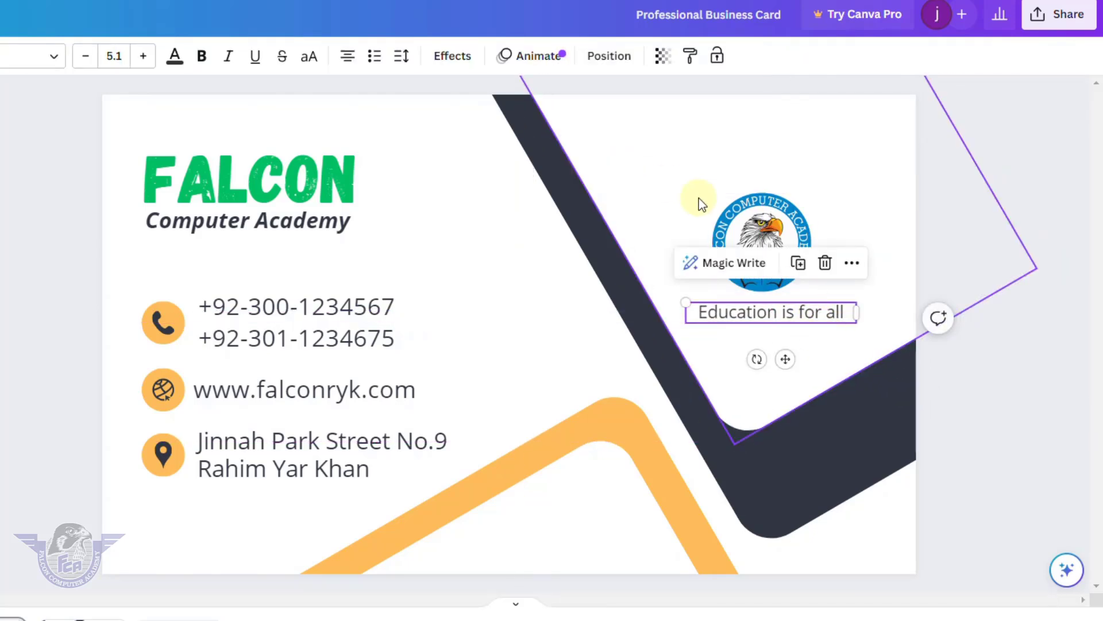
{"action": "left_click", "coordinate": [228, 58]}
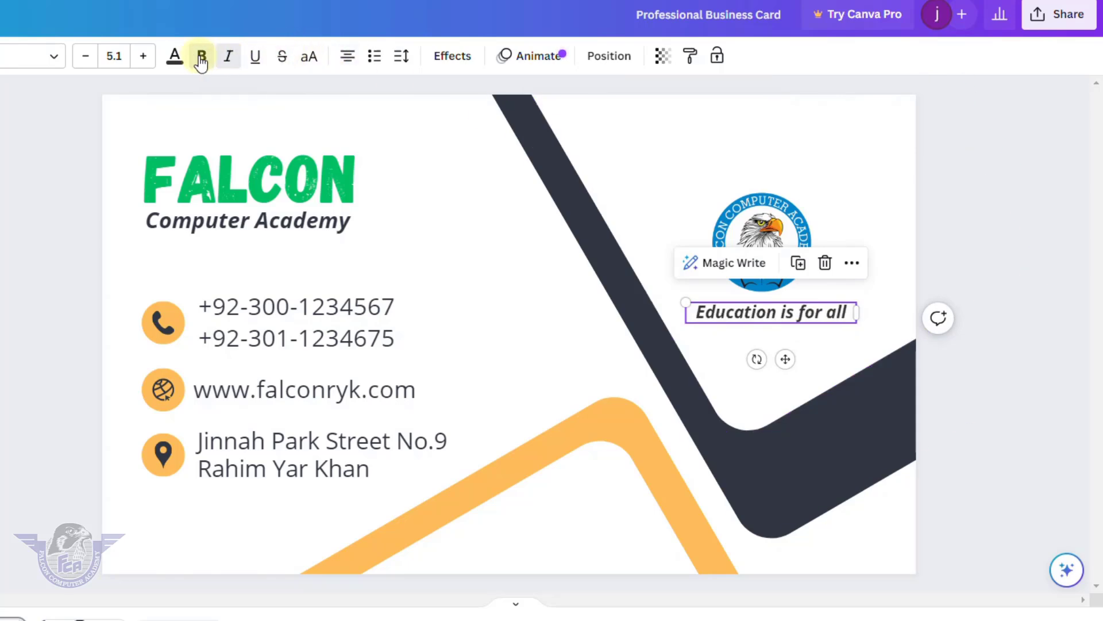
{"action": "left_click", "coordinate": [176, 57]}
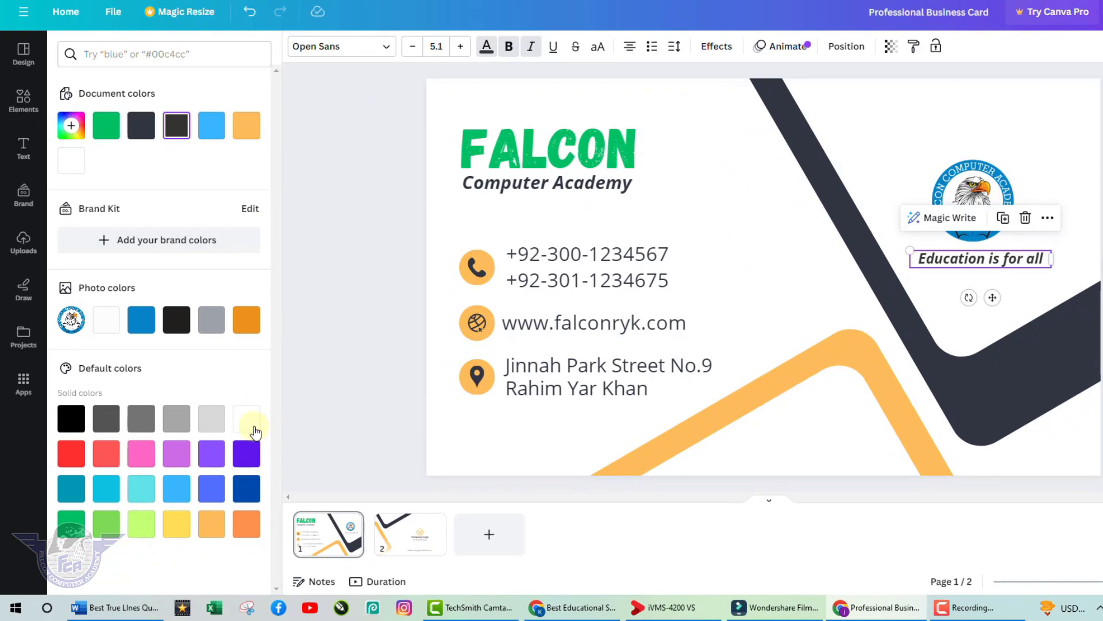
{"action": "left_click", "coordinate": [212, 488]}
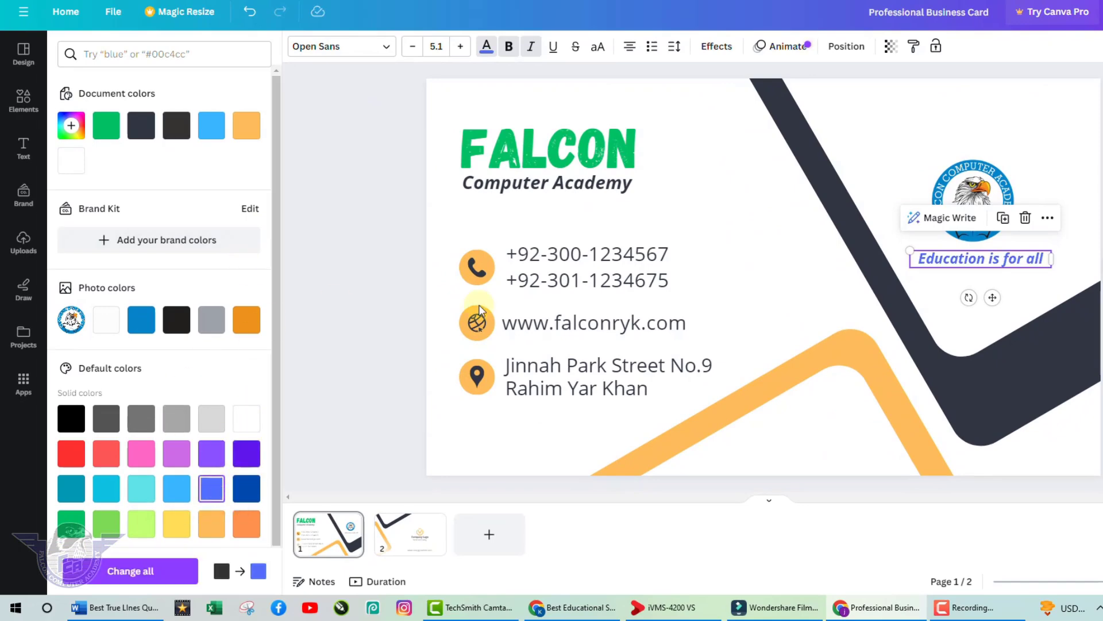
{"action": "left_click", "coordinate": [1039, 470]}
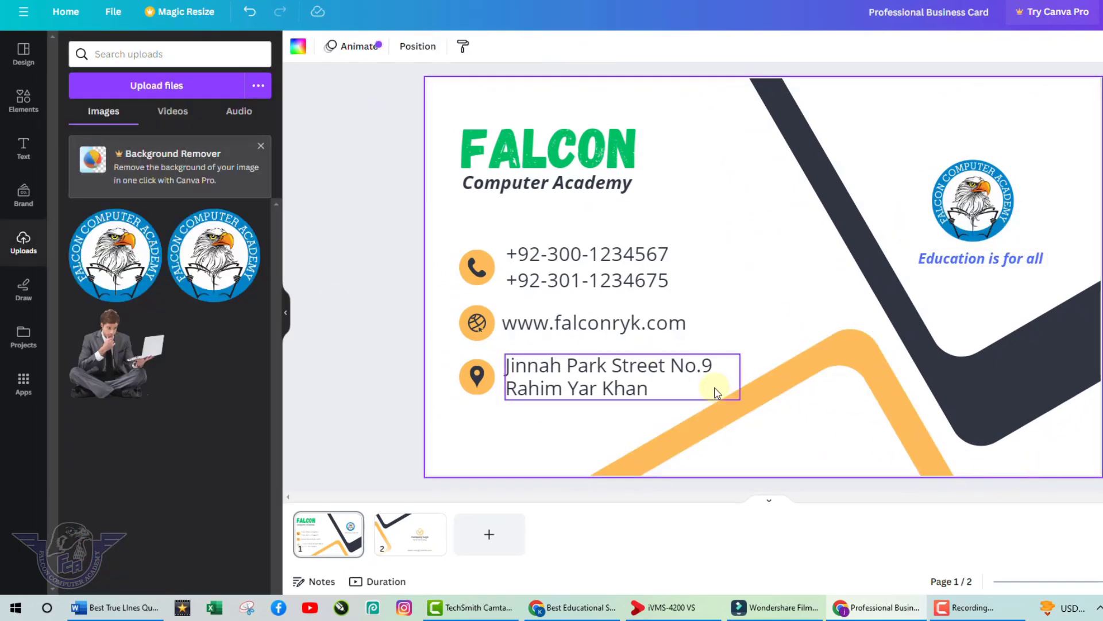
Fill the front's large dark diagonal band with grey and the lower orange stripe with blue.
{"action": "left_click", "coordinate": [977, 377]}
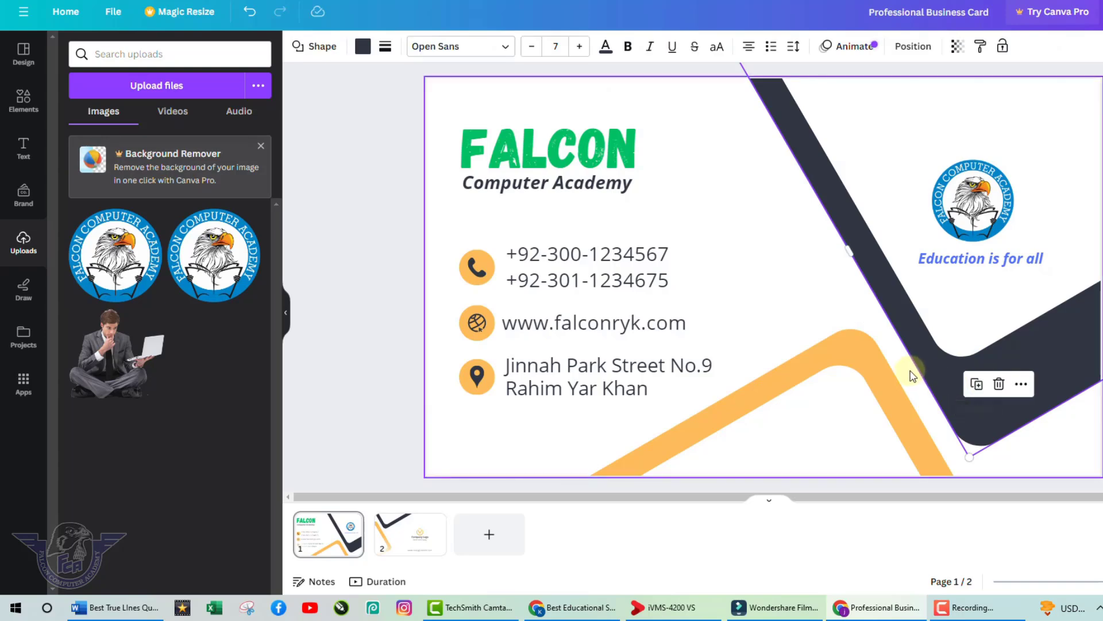
{"action": "left_click", "coordinate": [905, 323]}
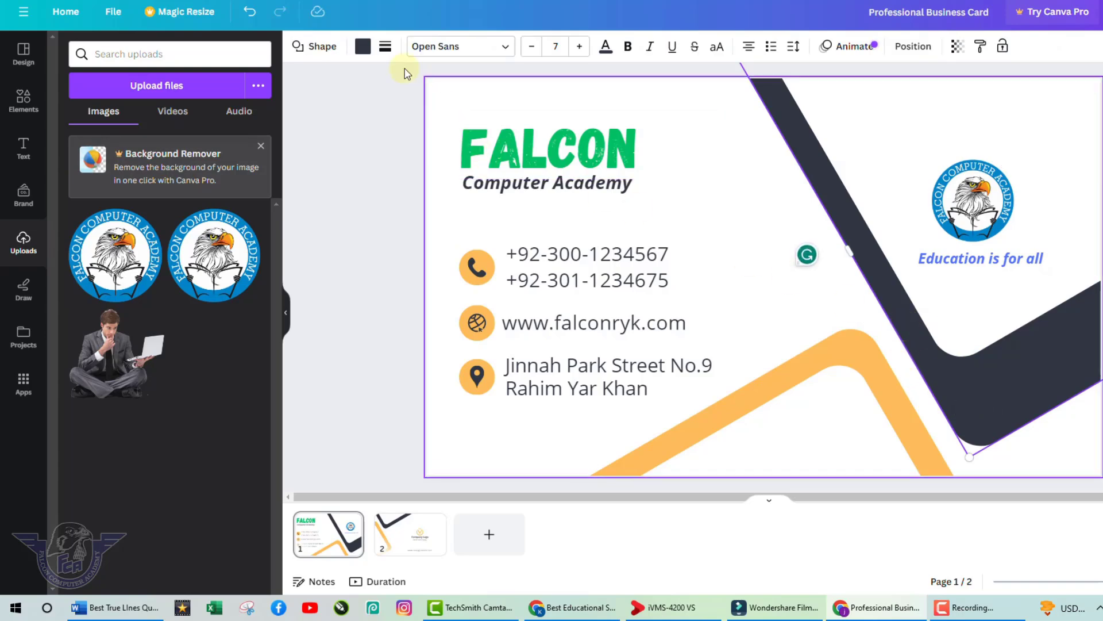
{"action": "left_click", "coordinate": [363, 47]}
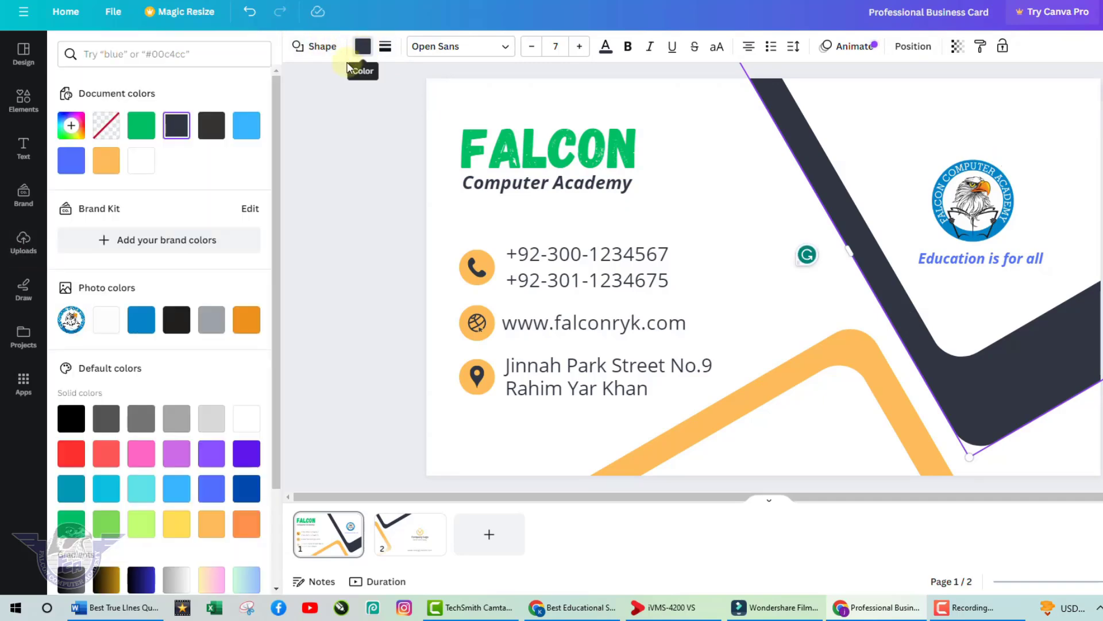
{"action": "left_click", "coordinate": [72, 161]}
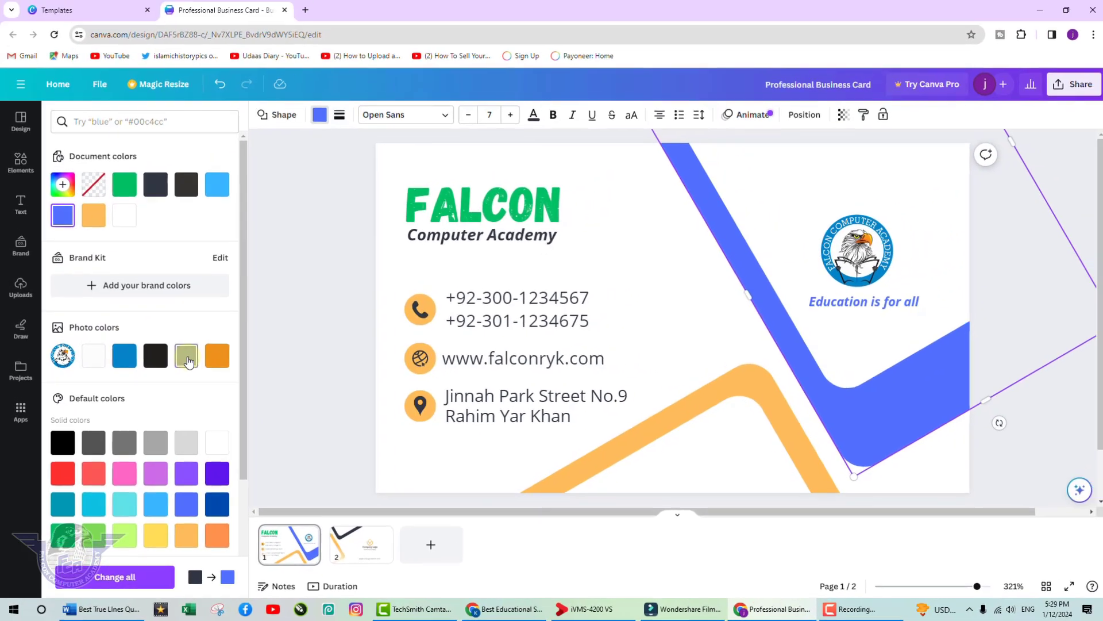
{"action": "left_click", "coordinate": [212, 321]}
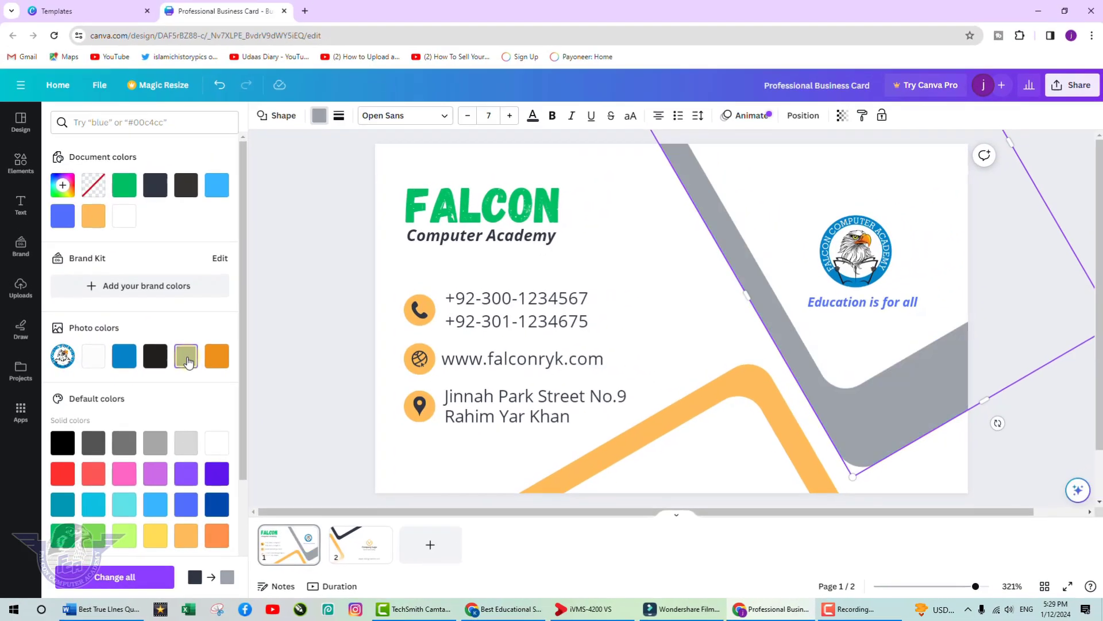
{"action": "left_click", "coordinate": [667, 427]}
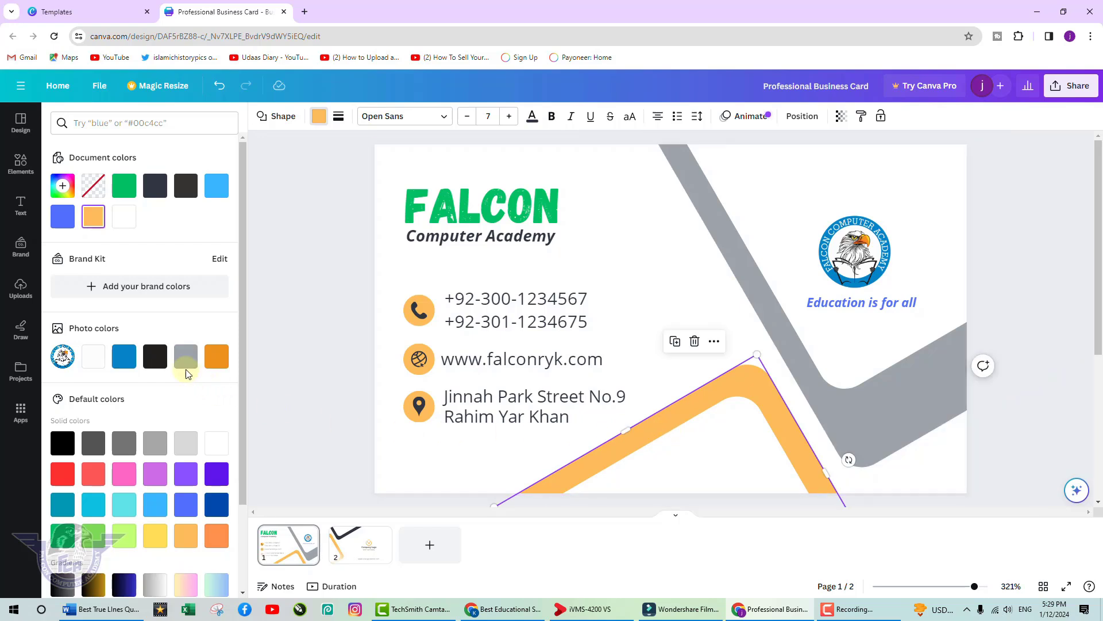
{"action": "left_click", "coordinate": [124, 357]}
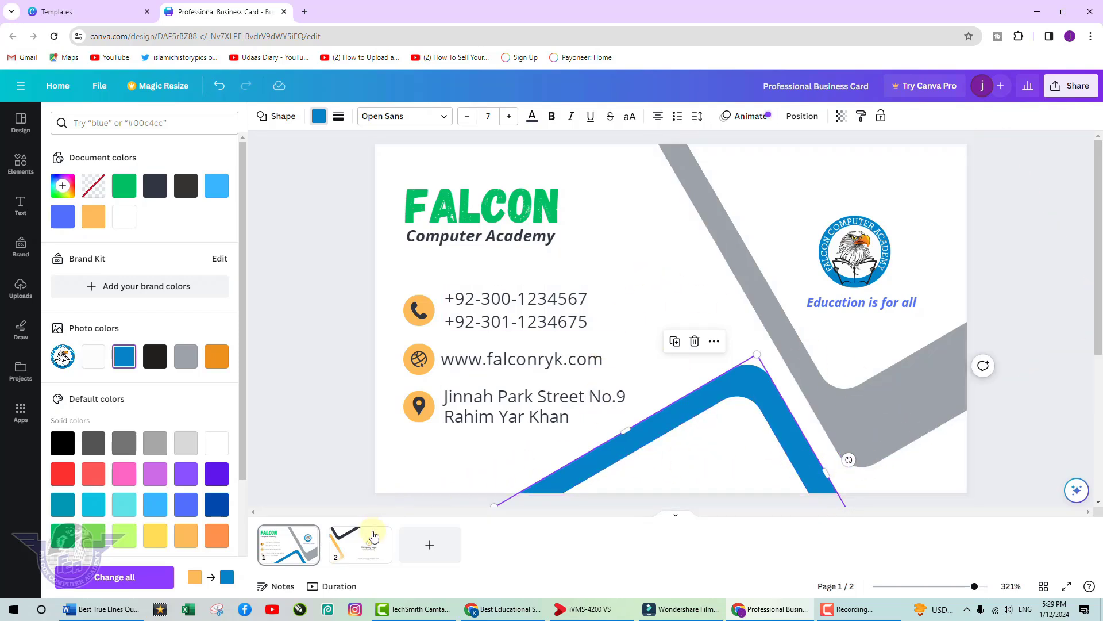
On page 2, colour the dark band grey and the orange band blue.
{"action": "left_click", "coordinate": [362, 559]}
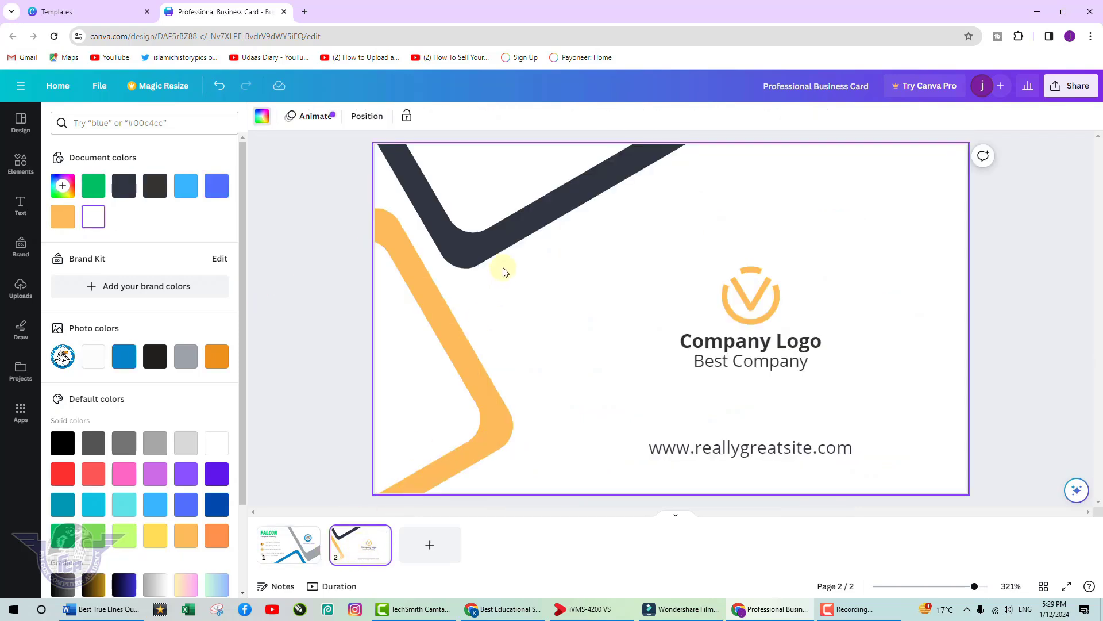
{"action": "left_click", "coordinate": [509, 236]}
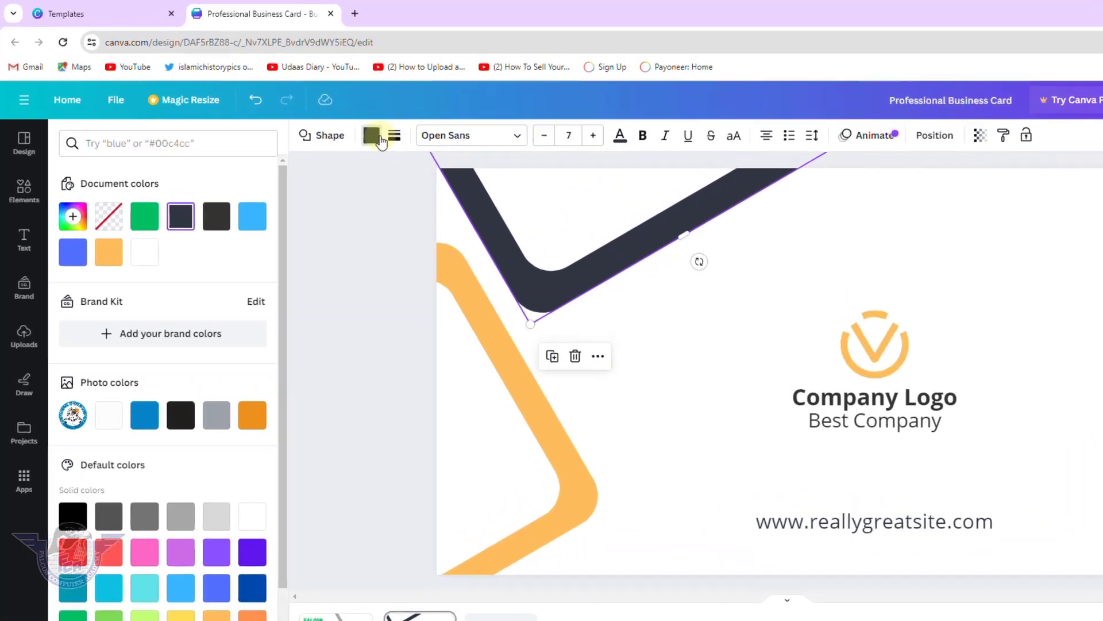
{"action": "left_click", "coordinate": [323, 117]}
{"action": "left_click", "coordinate": [516, 193]}
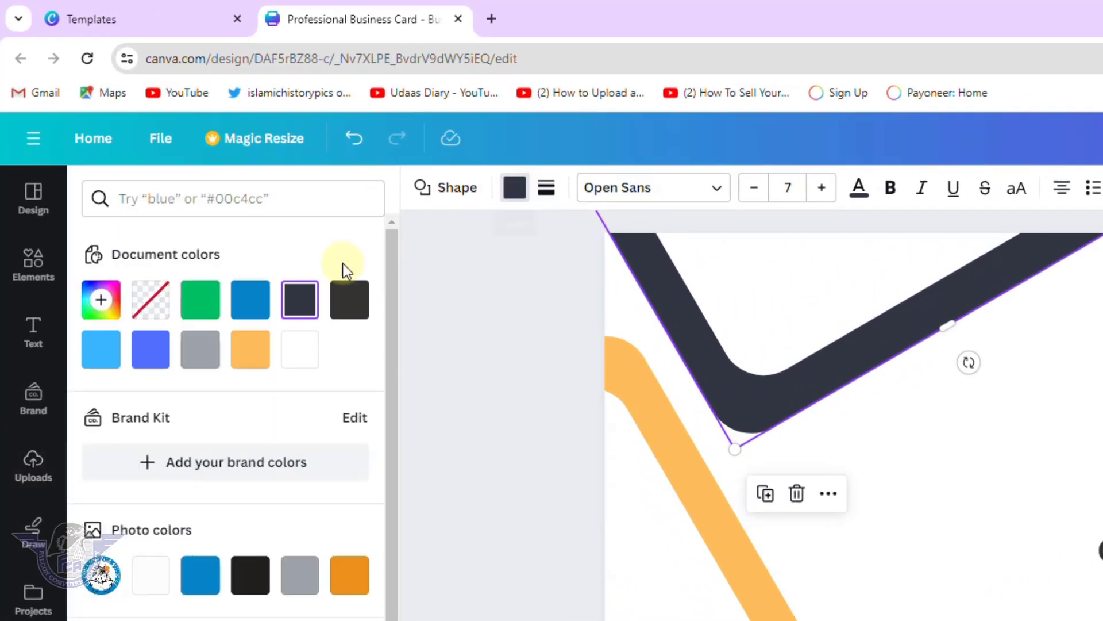
{"action": "left_click", "coordinate": [197, 358]}
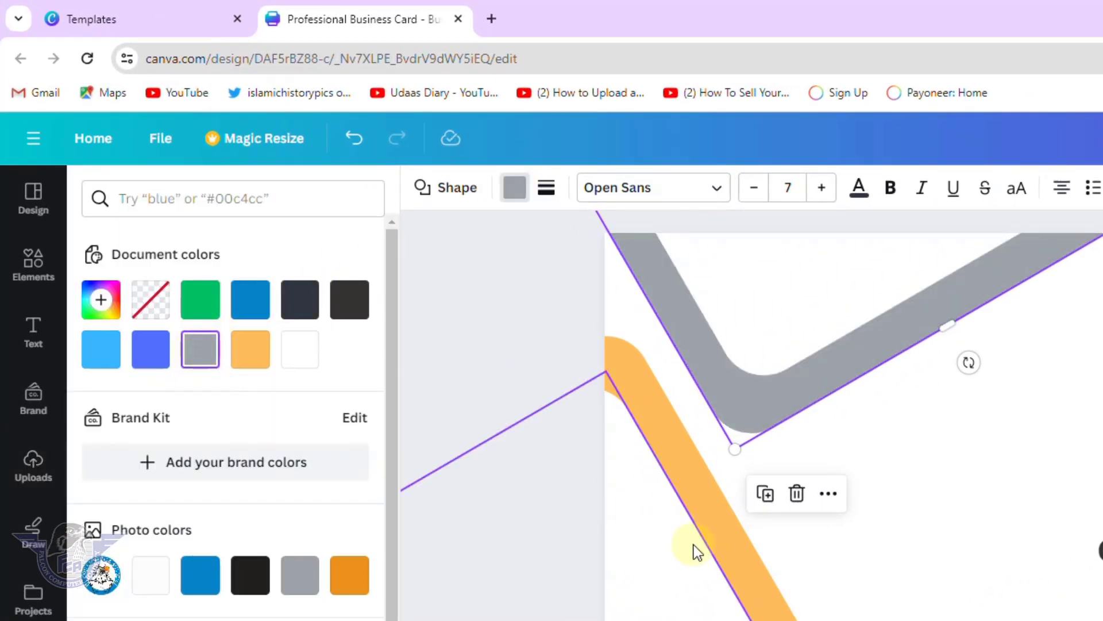
{"action": "left_click", "coordinate": [736, 554]}
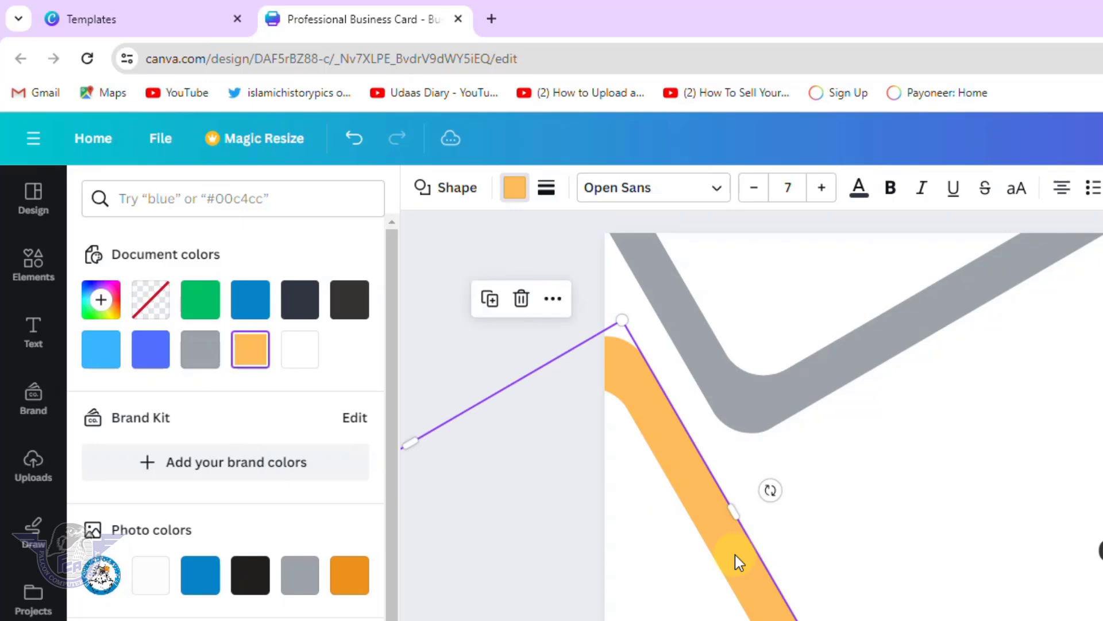
{"action": "left_click", "coordinate": [259, 302]}
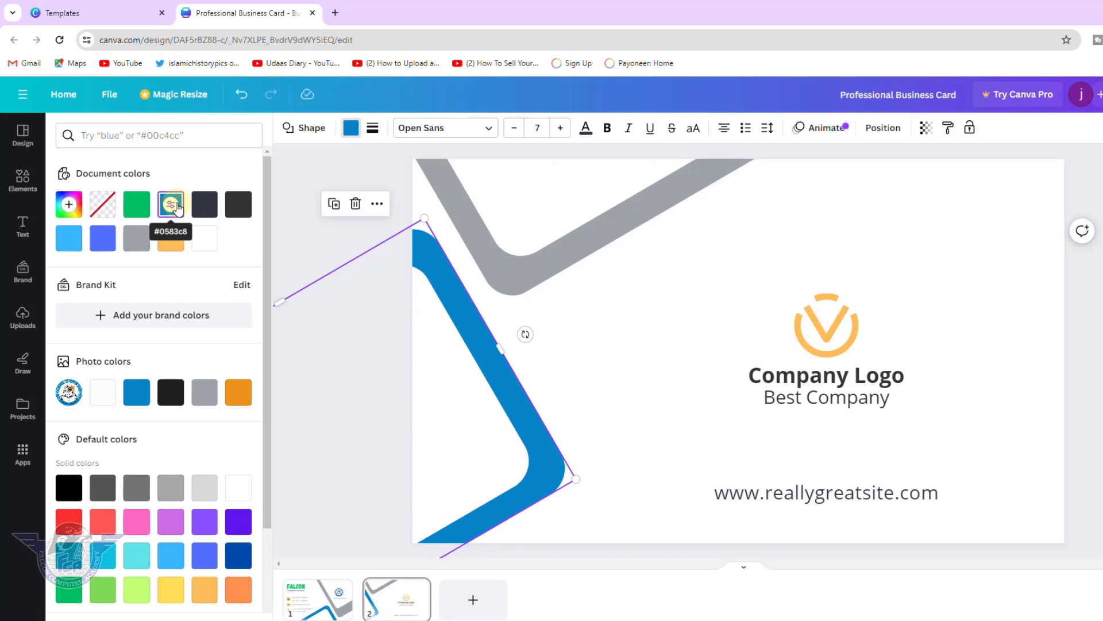
Delete the back's placeholder Company Logo and Best Company texts.
{"action": "left_click", "coordinate": [811, 339]}
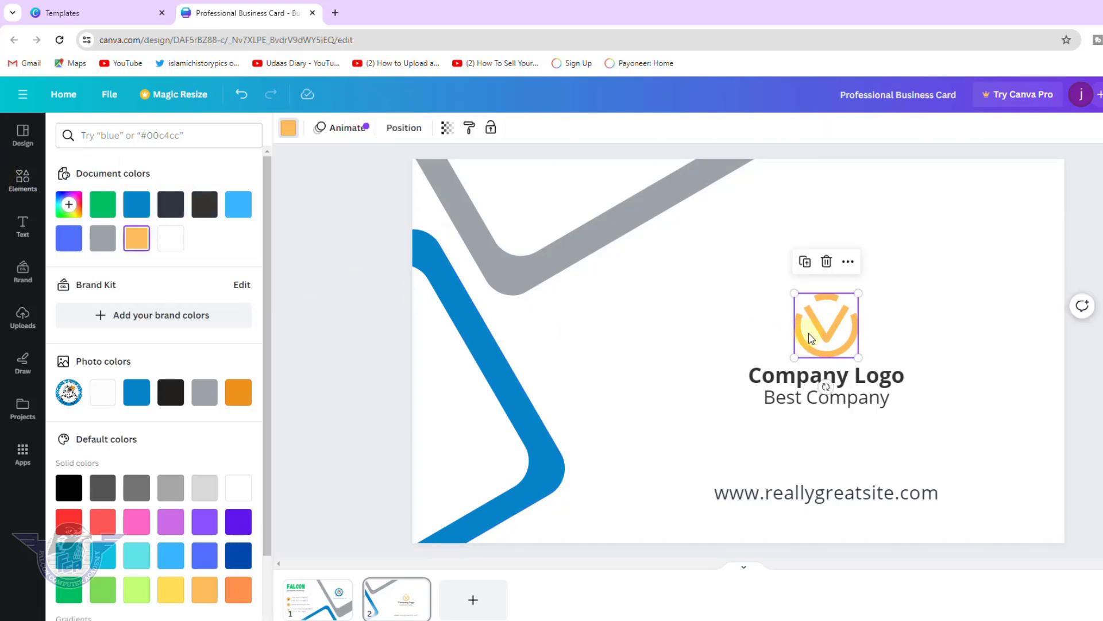
{"action": "left_click", "coordinate": [819, 376]}
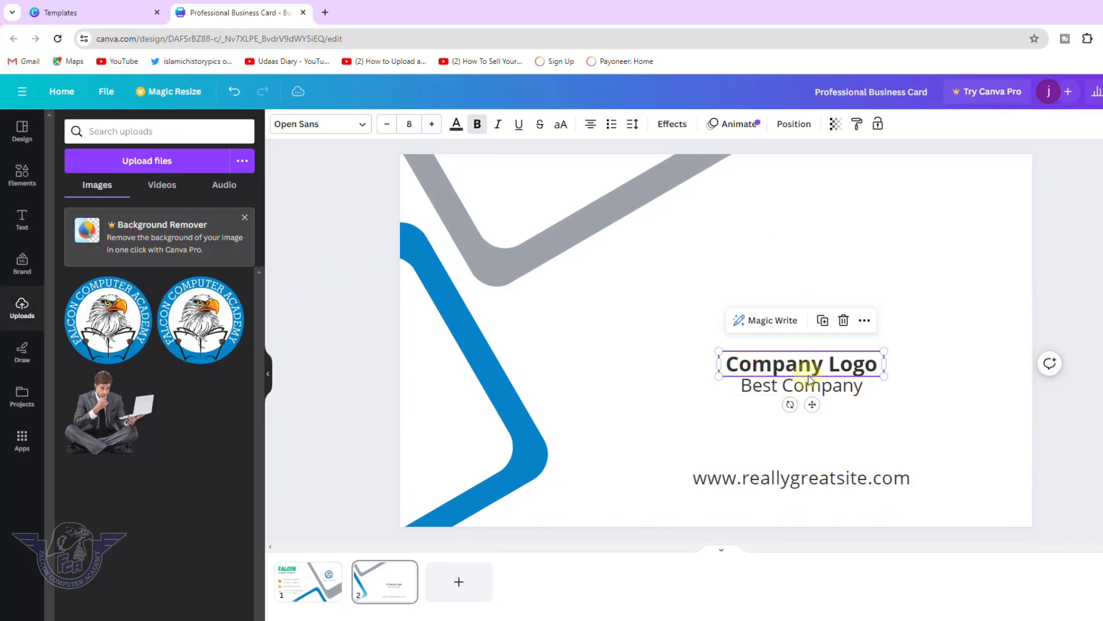
{"action": "key", "text": "Delete"}
{"action": "left_click", "coordinate": [805, 386]}
{"action": "key", "text": "Delete"}
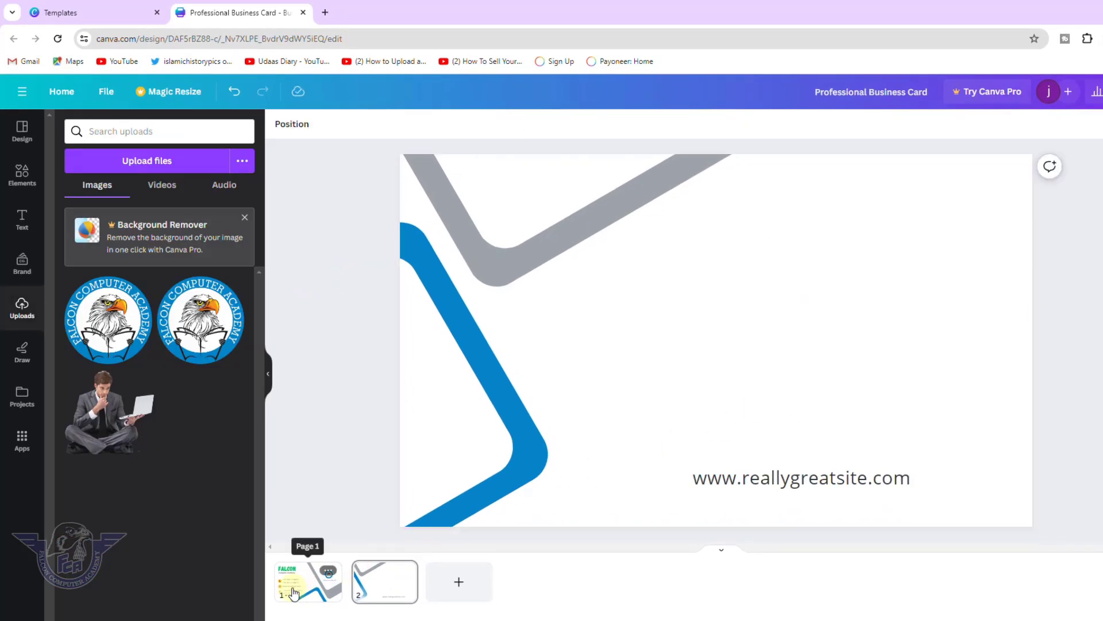
{"action": "left_click", "coordinate": [294, 593]}
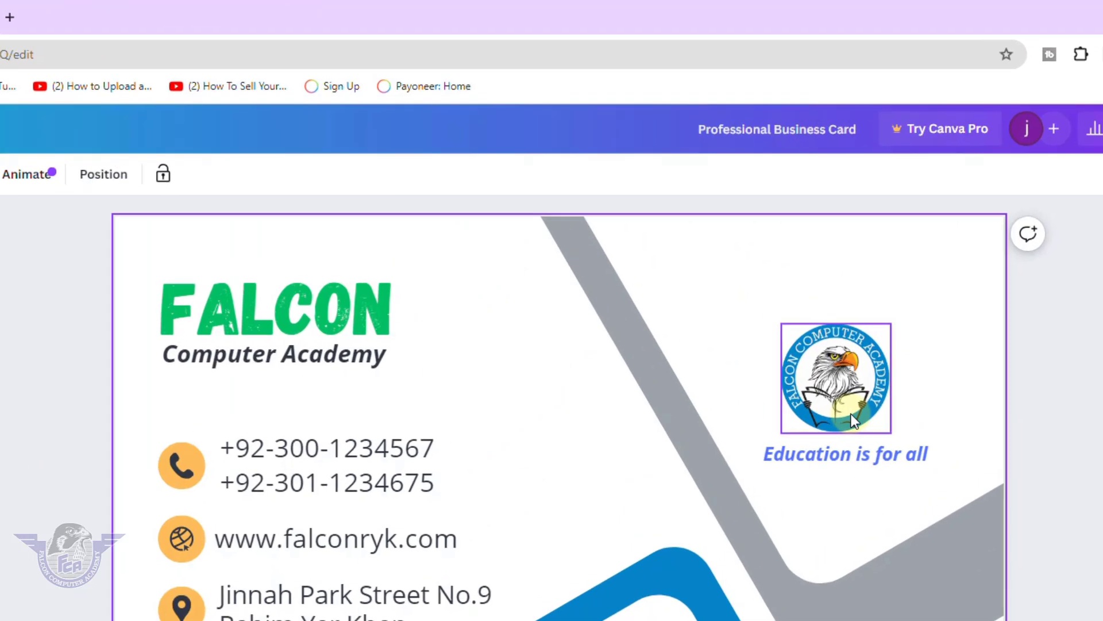
Copy the eagle logo and 'Education is for all' tagline from page 1 and paste them onto page 2.
{"action": "left_click", "coordinate": [850, 414]}
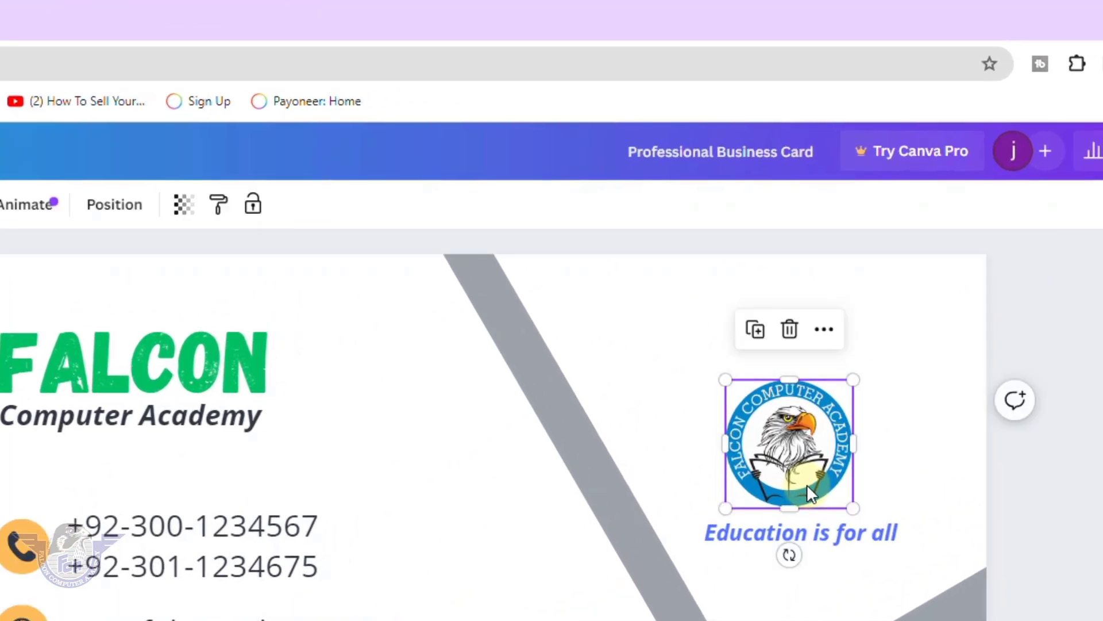
{"action": "left_click", "coordinate": [892, 545], "text": "shift"}
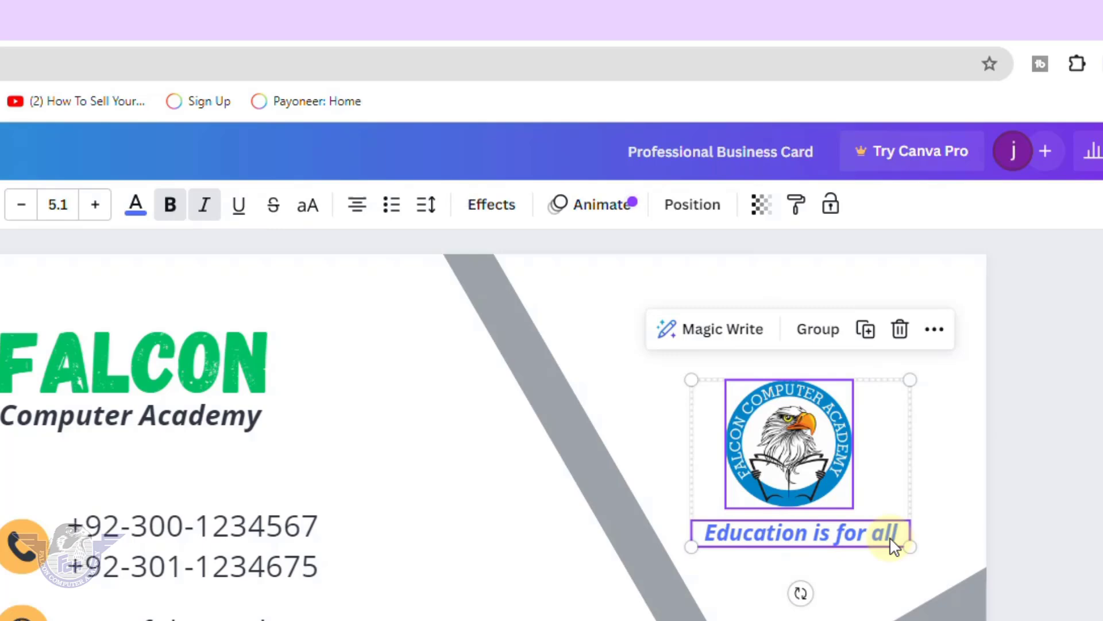
{"action": "right_click", "coordinate": [894, 546]}
{"action": "left_click", "coordinate": [948, 441]}
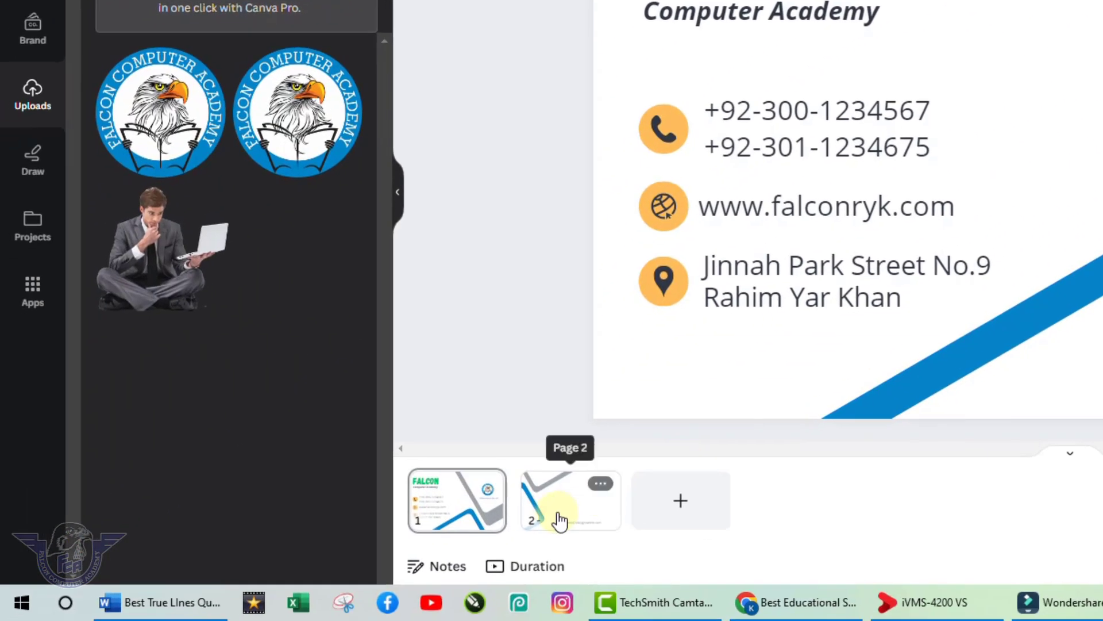
{"action": "left_click", "coordinate": [559, 520]}
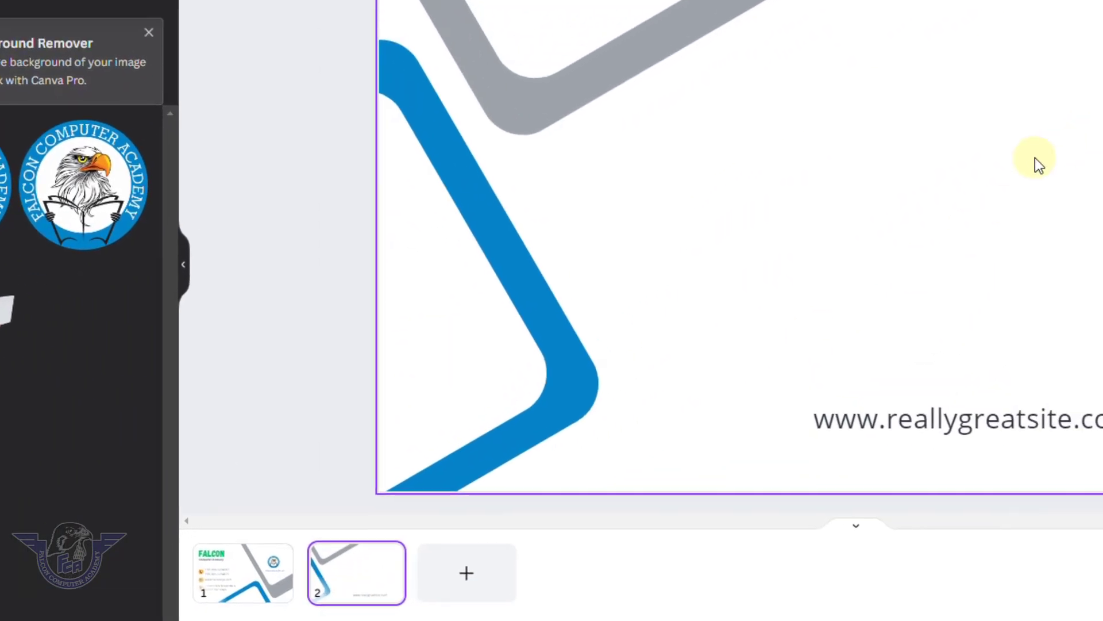
{"action": "right_click", "coordinate": [760, 250]}
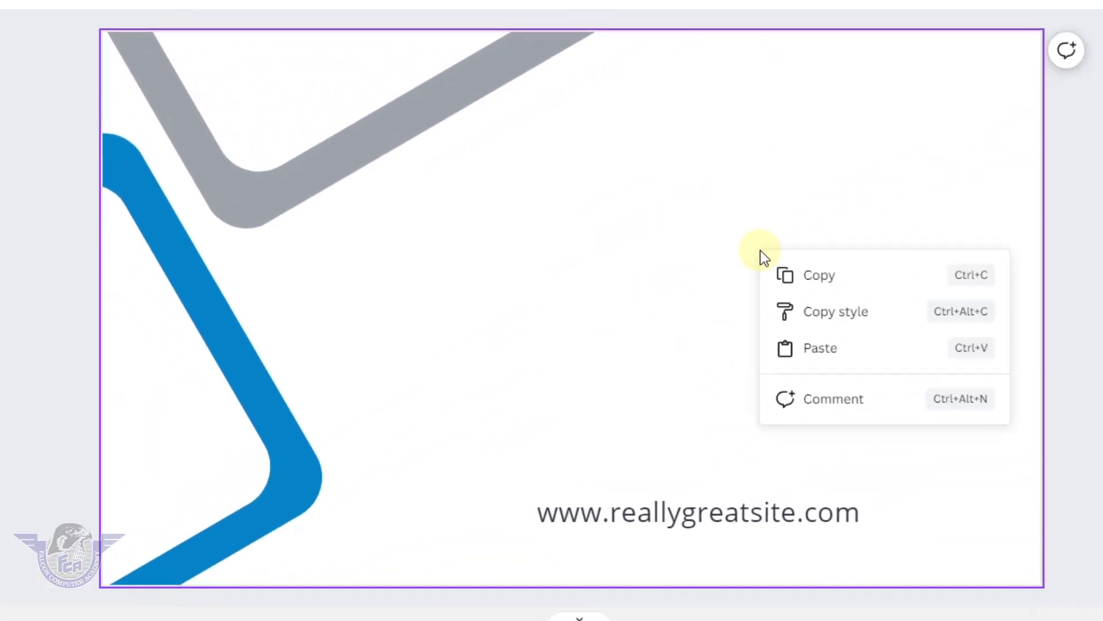
{"action": "left_click", "coordinate": [819, 352]}
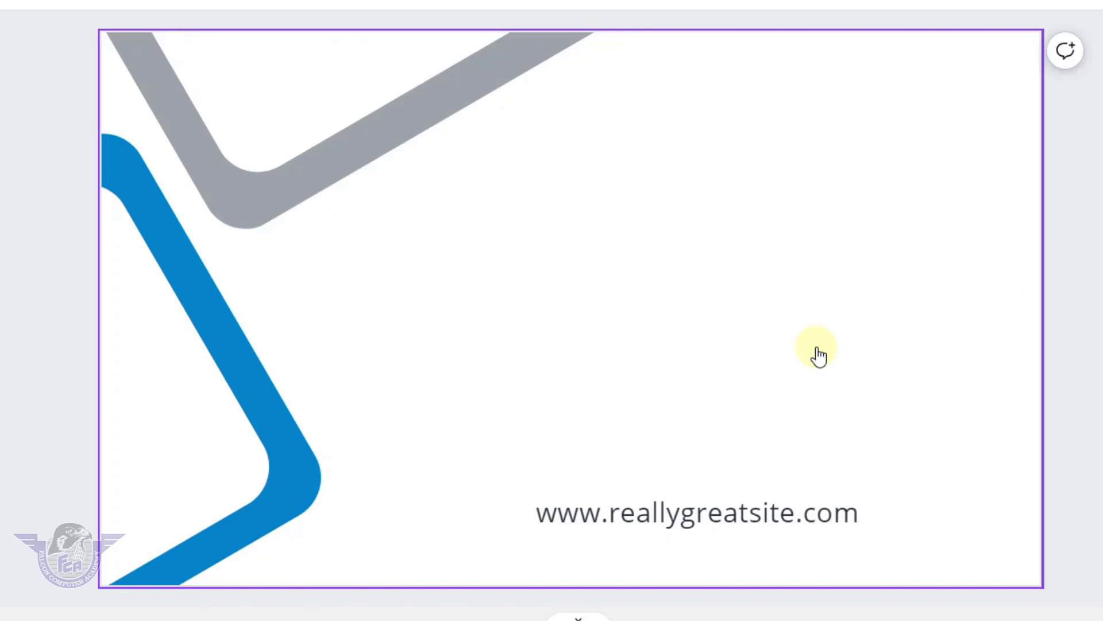
{"action": "left_click_drag", "start_coordinate": [864, 240], "coordinate": [642, 313]}
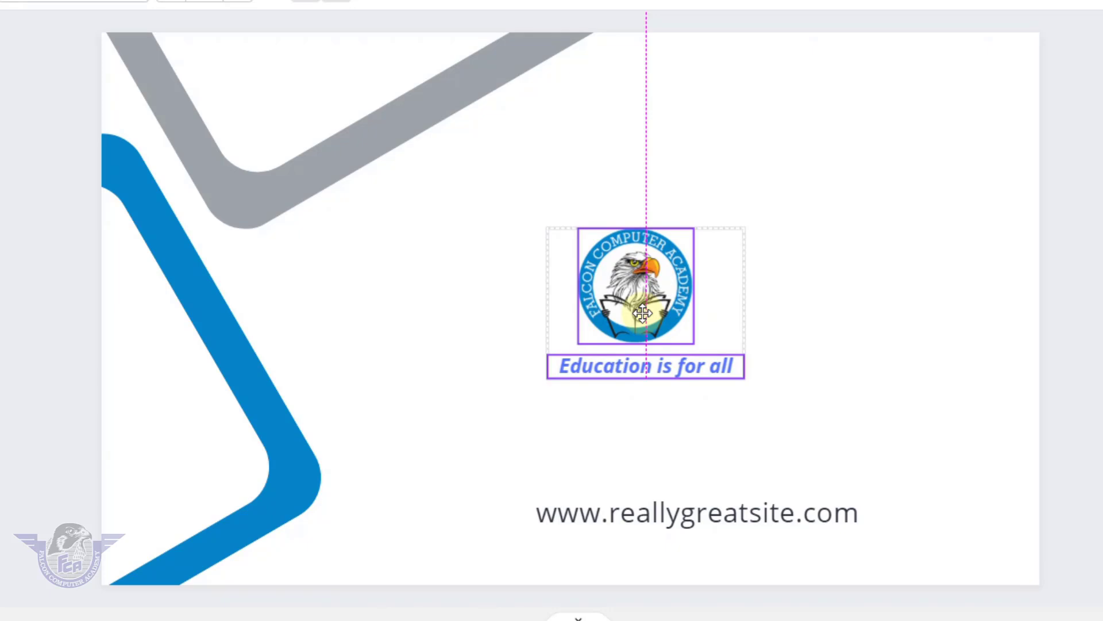
{"action": "left_click_drag", "start_coordinate": [642, 313], "coordinate": [643, 314]}
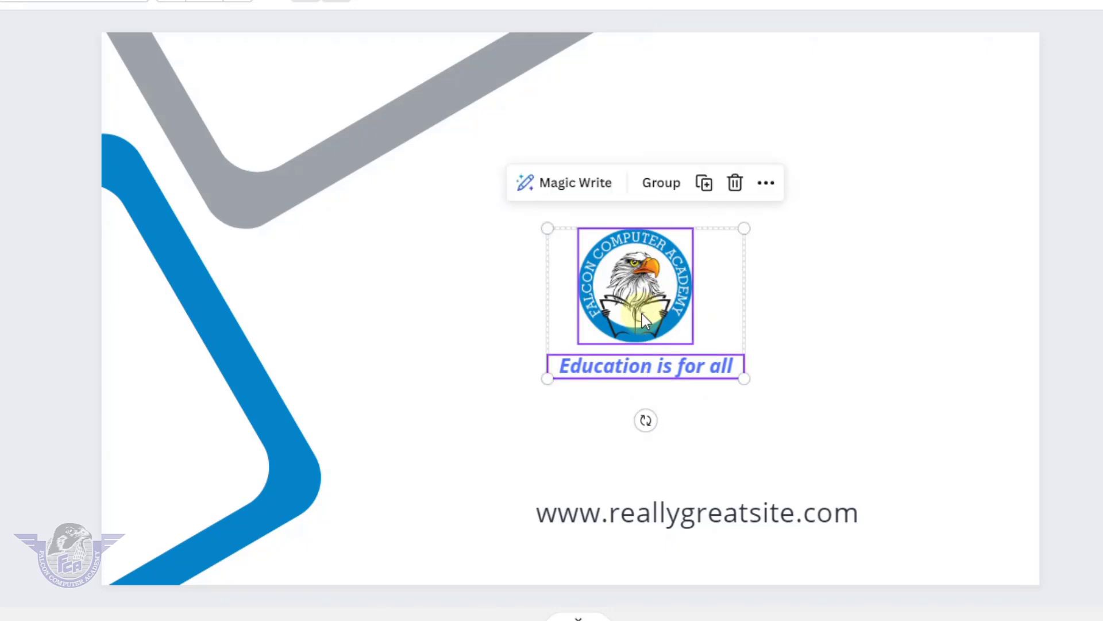
{"action": "left_click", "coordinate": [732, 514]}
{"action": "left_click", "coordinate": [731, 514]}
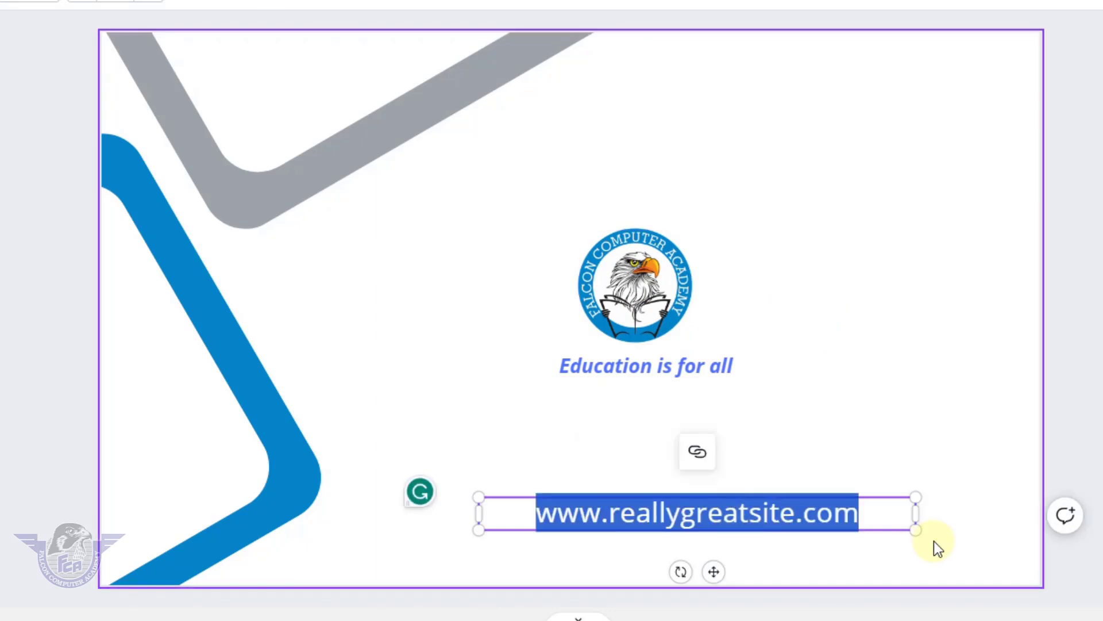
{"action": "type", "text": "www.falconryk.com"}
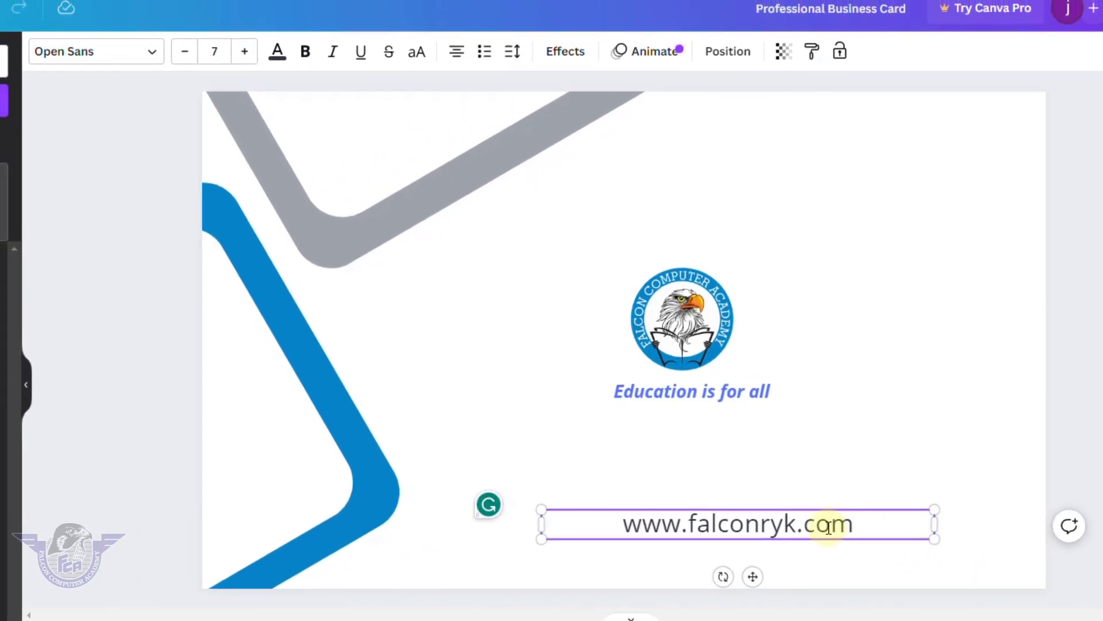
{"action": "left_click_drag", "start_coordinate": [838, 527], "coordinate": [586, 536]}
{"action": "left_click", "coordinate": [305, 53]}
{"action": "left_click", "coordinate": [332, 55]}
{"action": "left_click", "coordinate": [881, 390]}
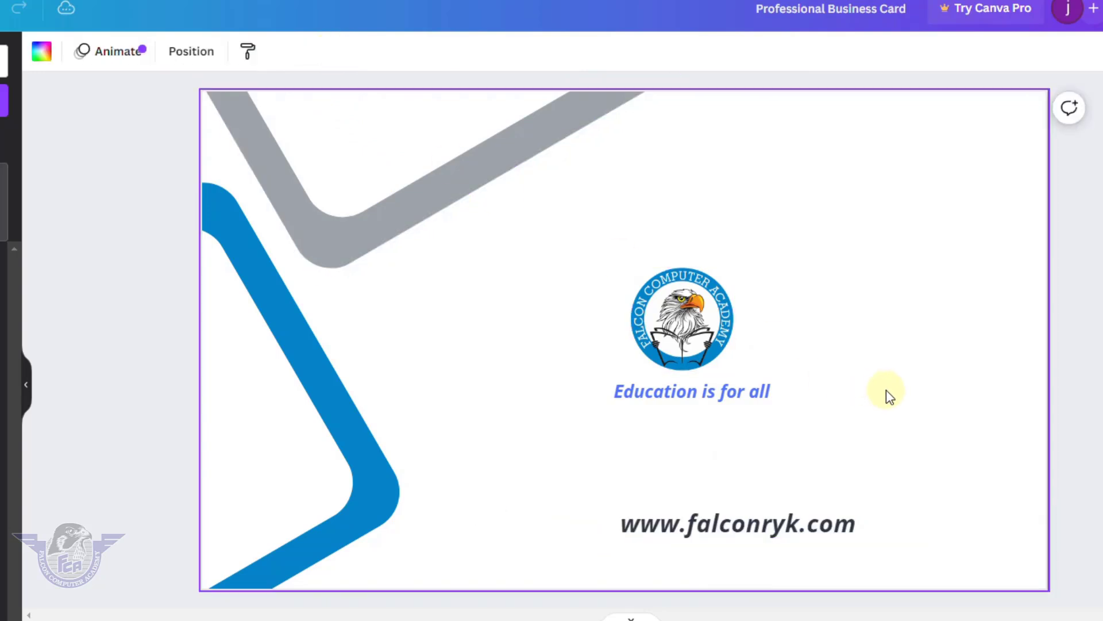
{"action": "left_click_drag", "start_coordinate": [786, 532], "coordinate": [748, 526]}
{"action": "left_click", "coordinate": [893, 389]}
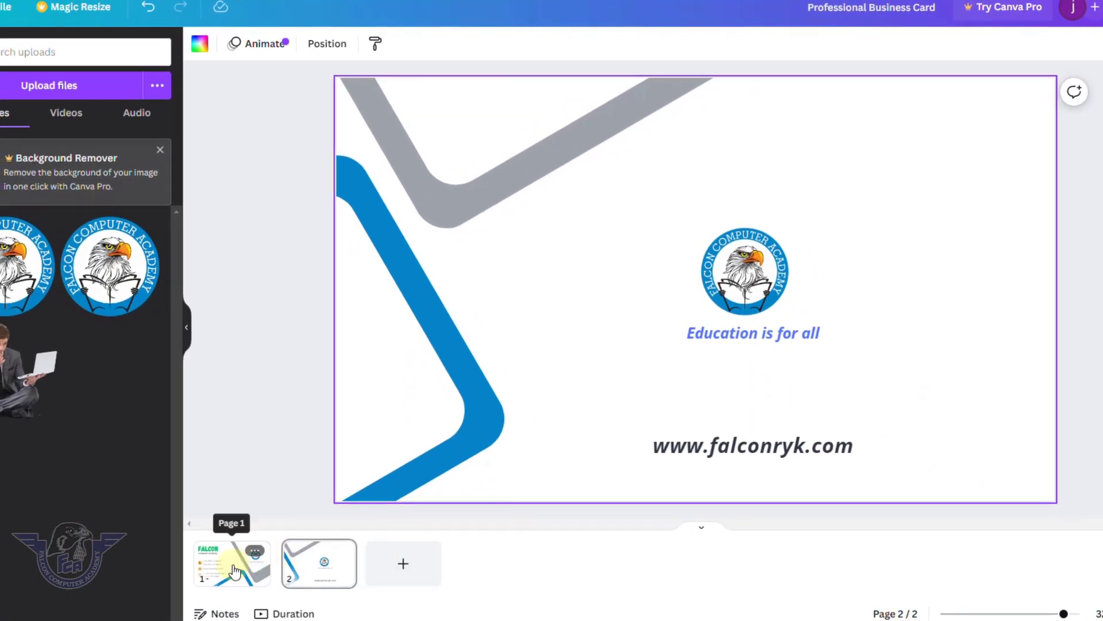
{"action": "left_click", "coordinate": [138, 613]}
{"action": "left_click", "coordinate": [303, 577]}
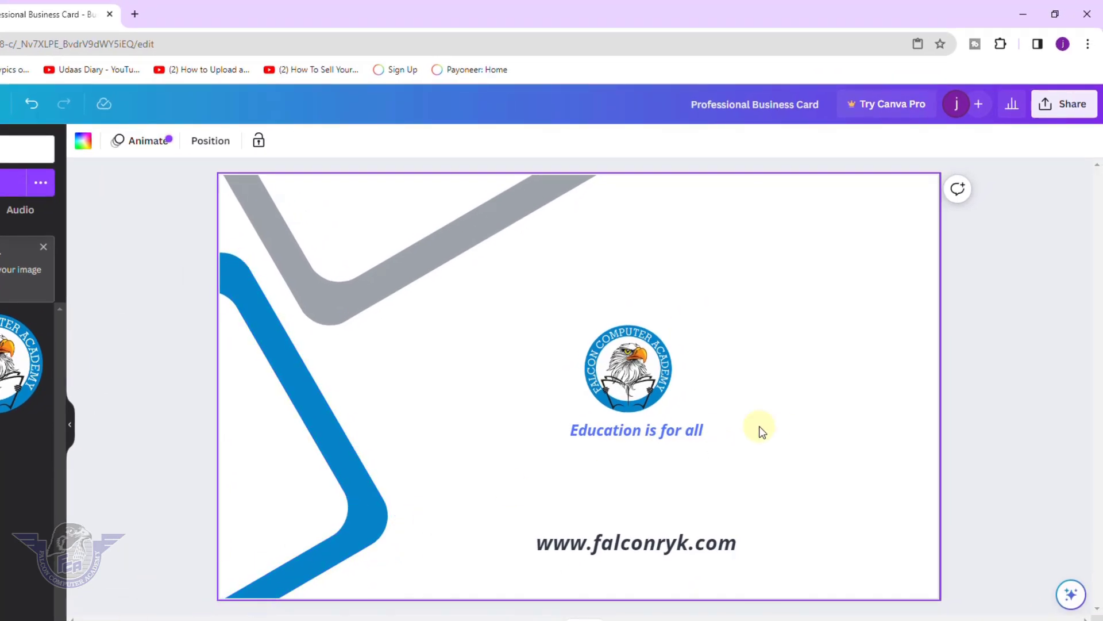
Download both card pages as JPG files, with All pages selected.
{"action": "left_click", "coordinate": [1081, 110]}
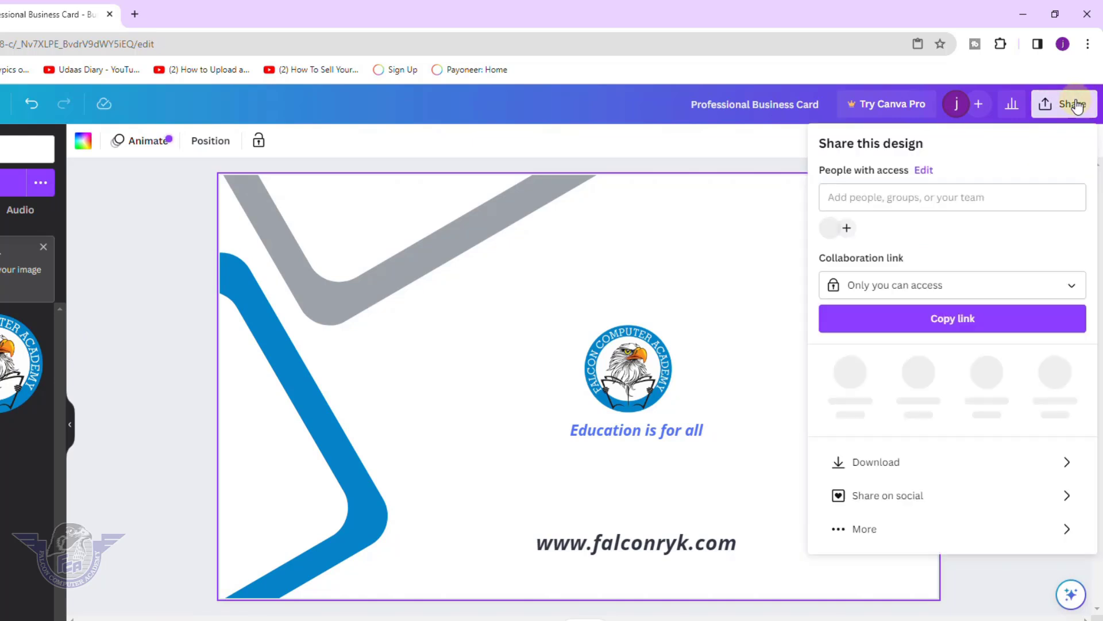
{"action": "left_click", "coordinate": [883, 465]}
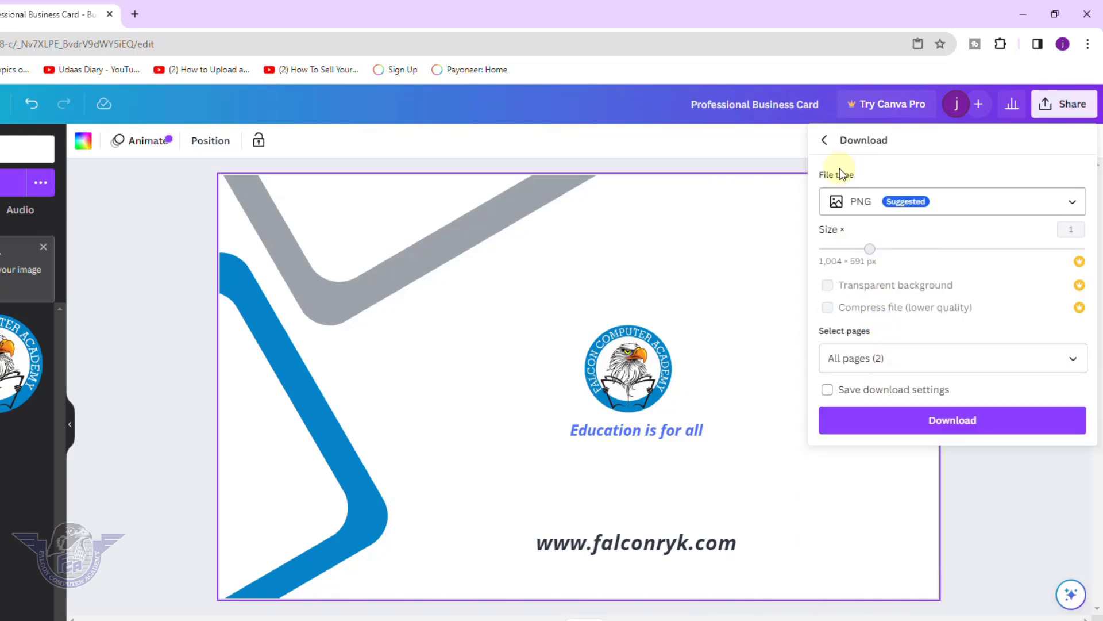
{"action": "left_click", "coordinate": [865, 207]}
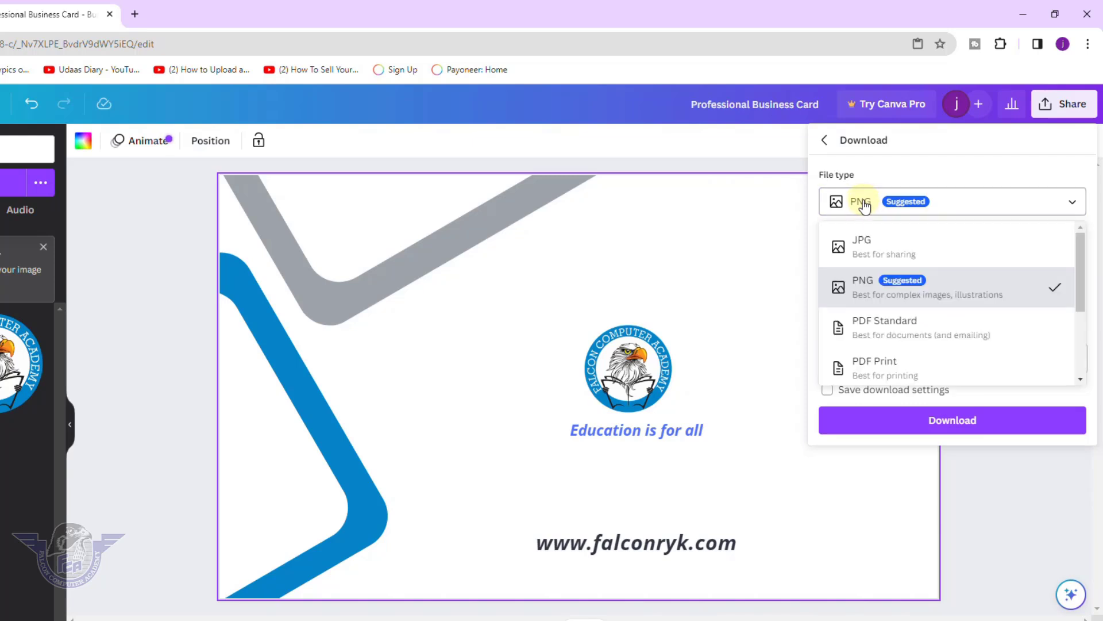
{"action": "left_click", "coordinate": [867, 244]}
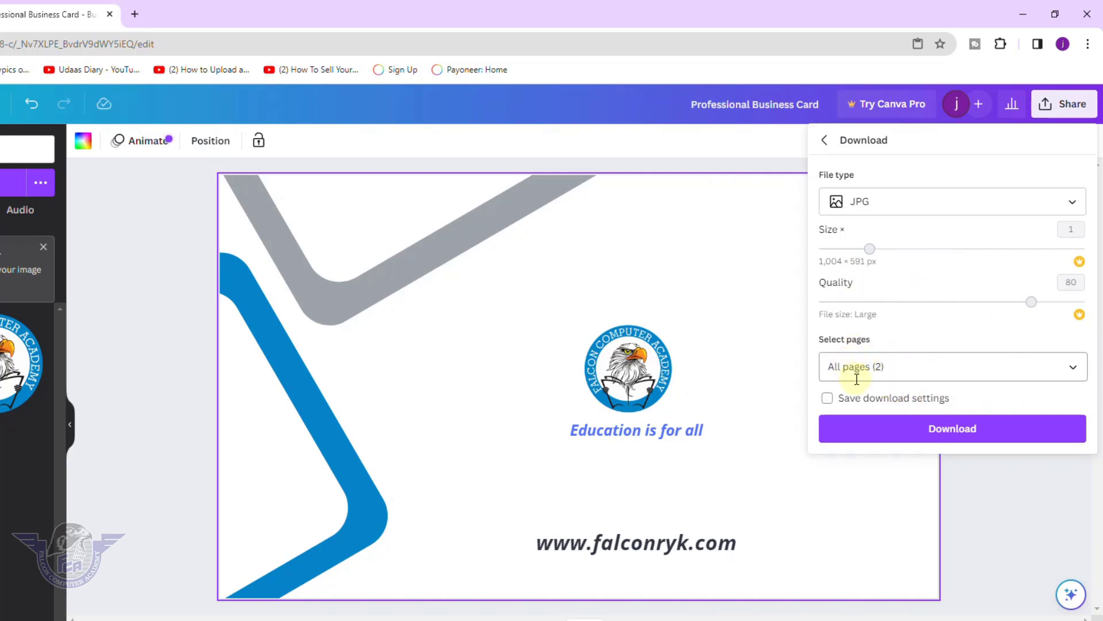
{"action": "left_click", "coordinate": [1073, 367]}
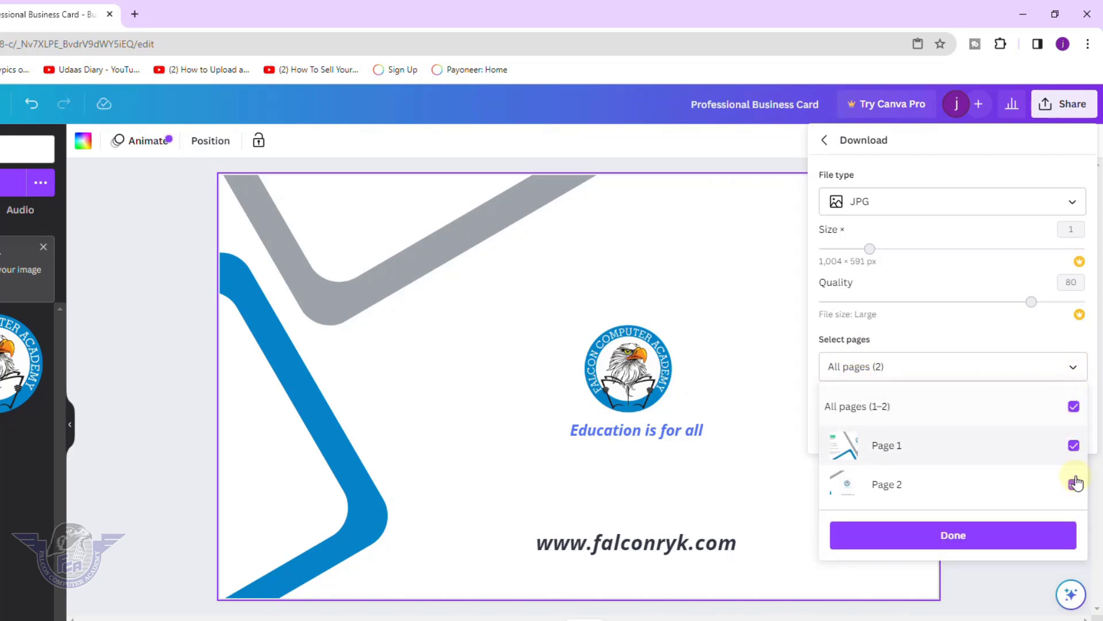
{"action": "left_click", "coordinate": [1074, 407]}
{"action": "left_click", "coordinate": [1074, 407]}
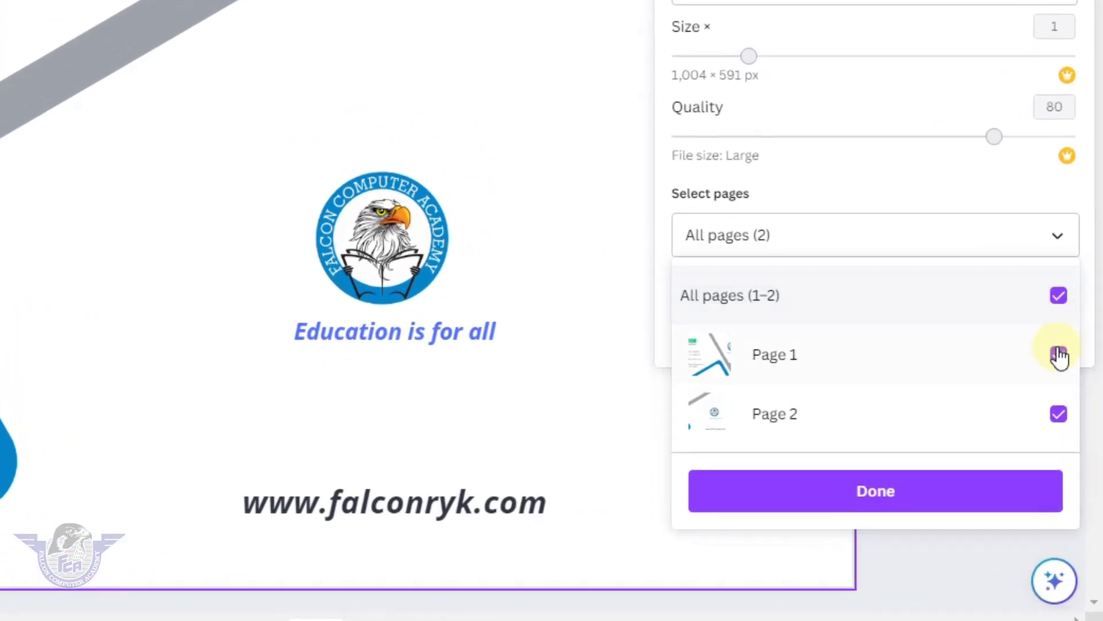
{"action": "left_click", "coordinate": [1059, 355]}
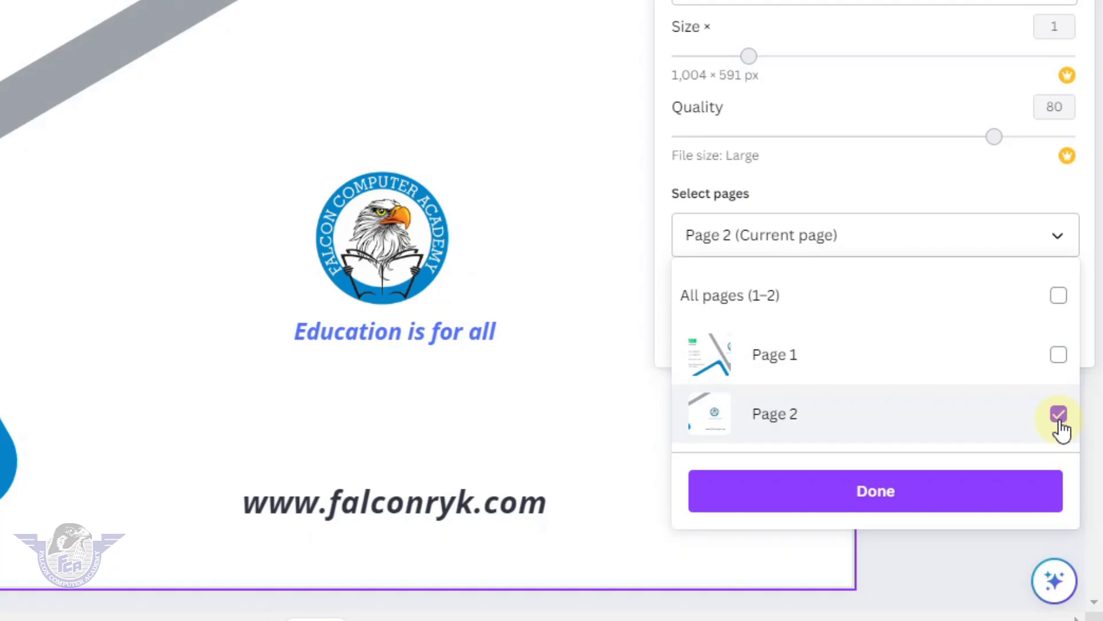
{"action": "left_click", "coordinate": [1060, 357]}
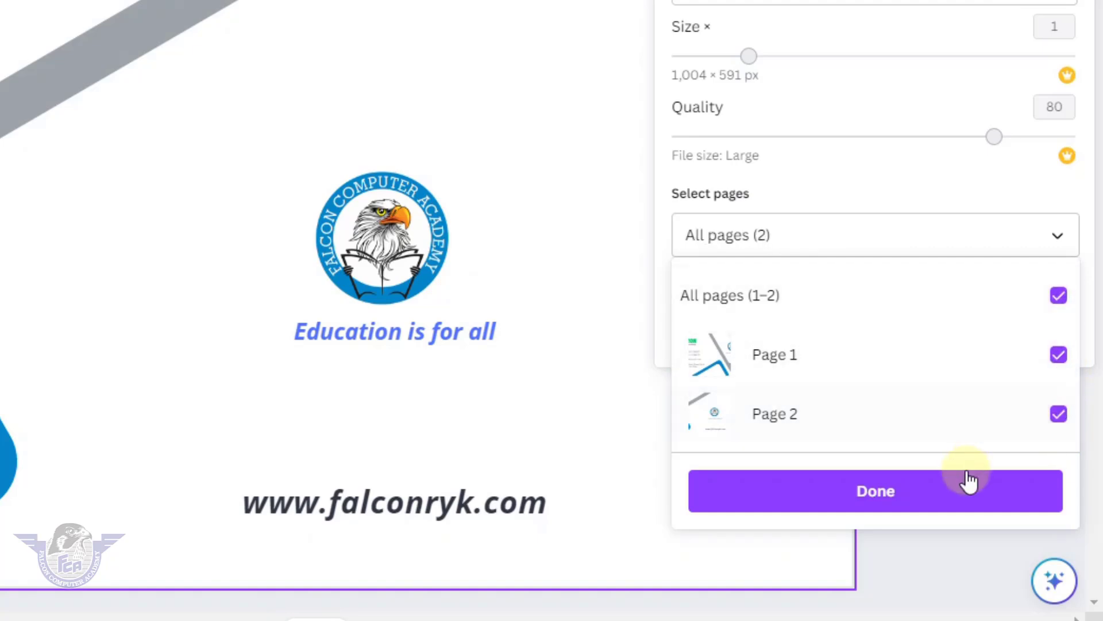
{"action": "left_click", "coordinate": [957, 501]}
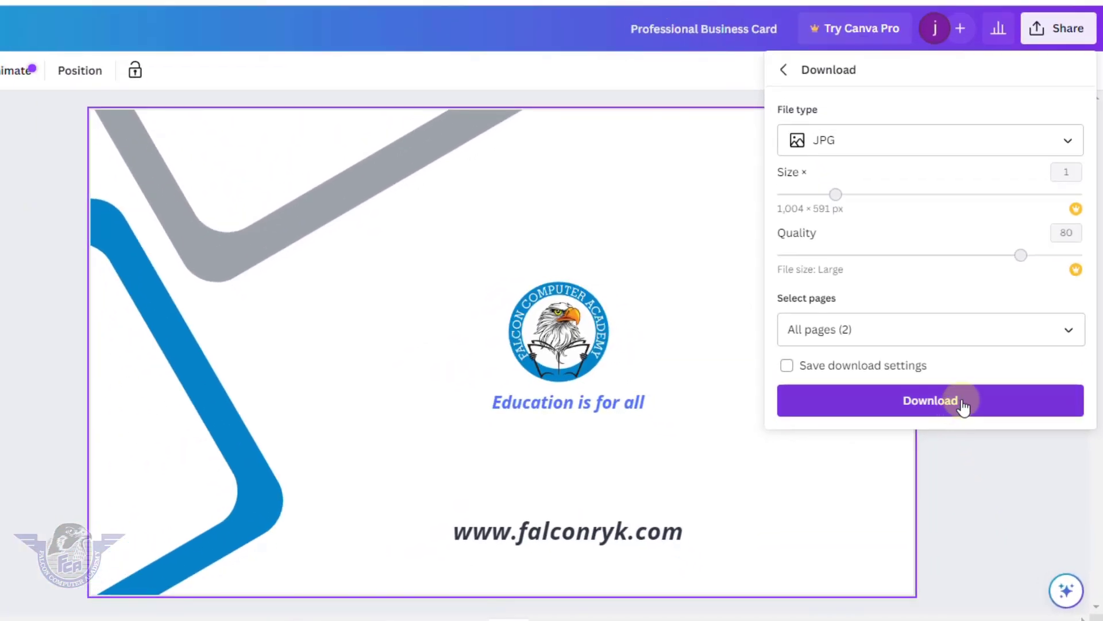
{"action": "left_click", "coordinate": [963, 405]}
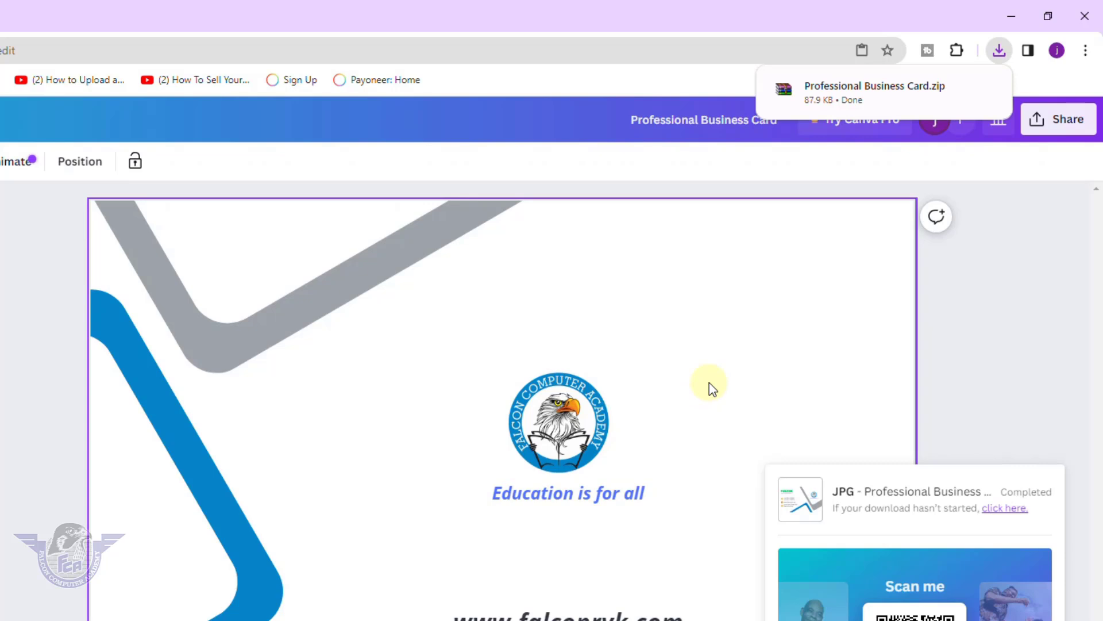
Show Professional Business Card.zip in its Downloads folder from Chrome's download history.
{"action": "mouse_move", "coordinate": [935, 83]}
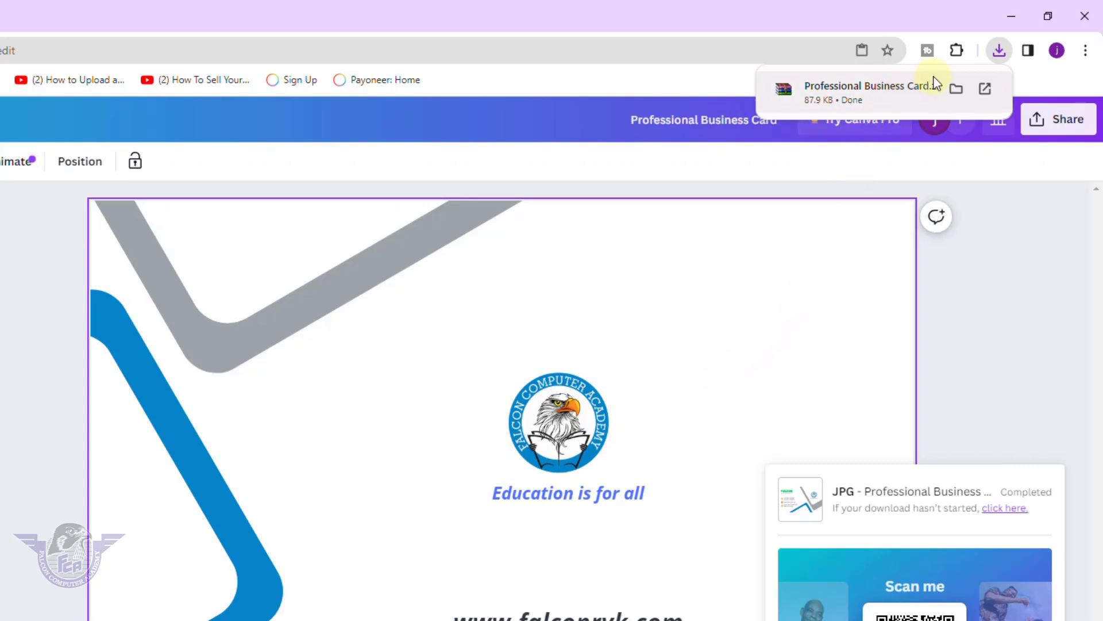
{"action": "left_click", "coordinate": [1000, 53]}
{"action": "left_click", "coordinate": [1001, 55]}
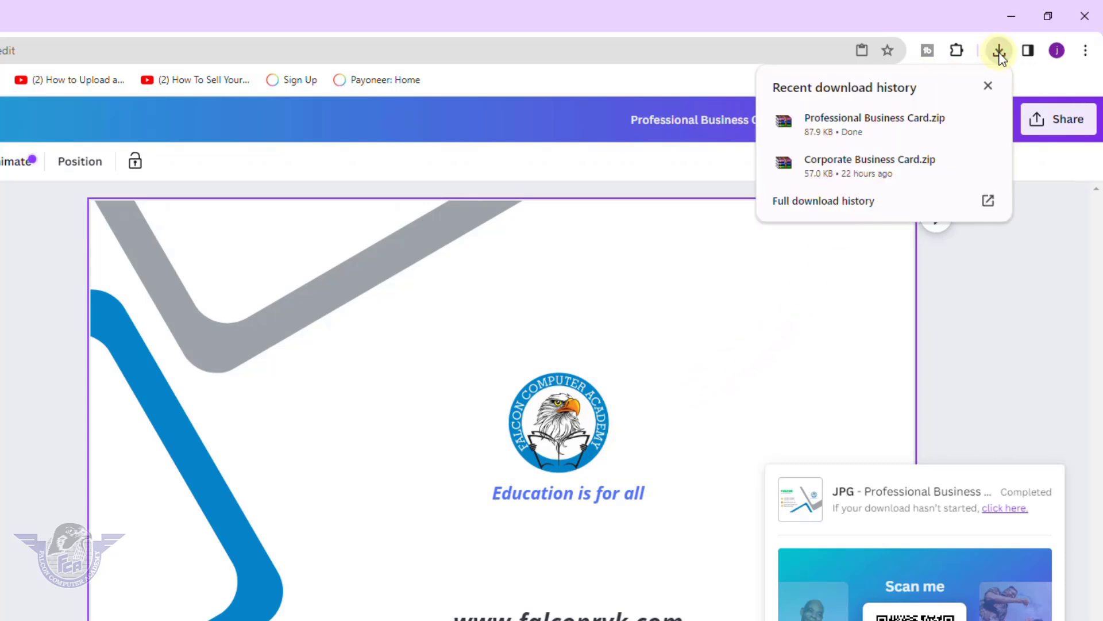
{"action": "mouse_move", "coordinate": [955, 117]}
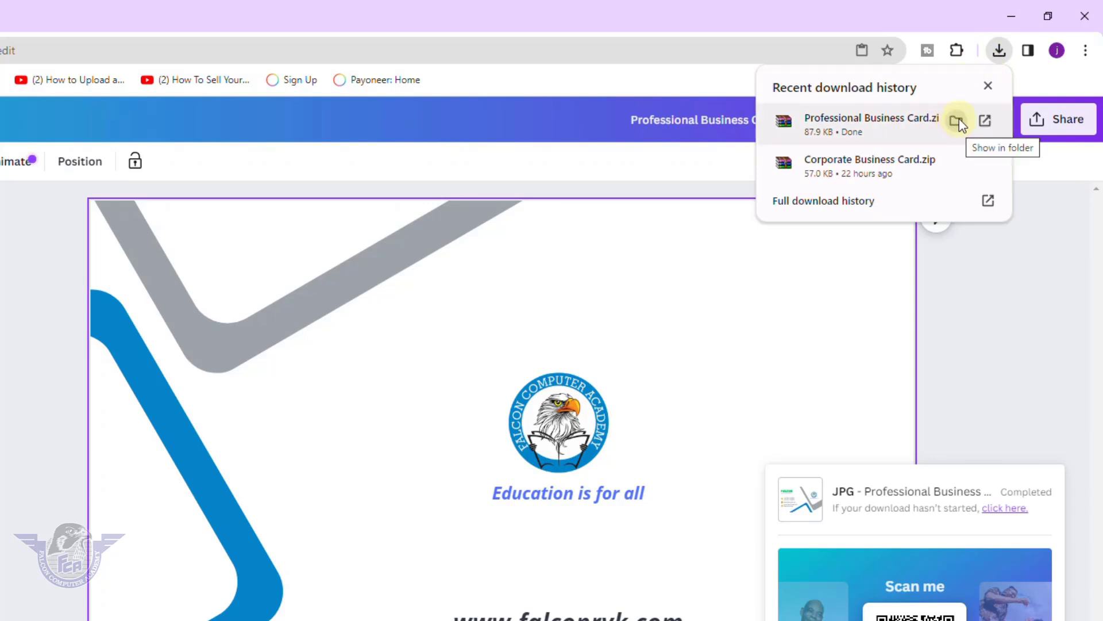
{"action": "left_click", "coordinate": [957, 120]}
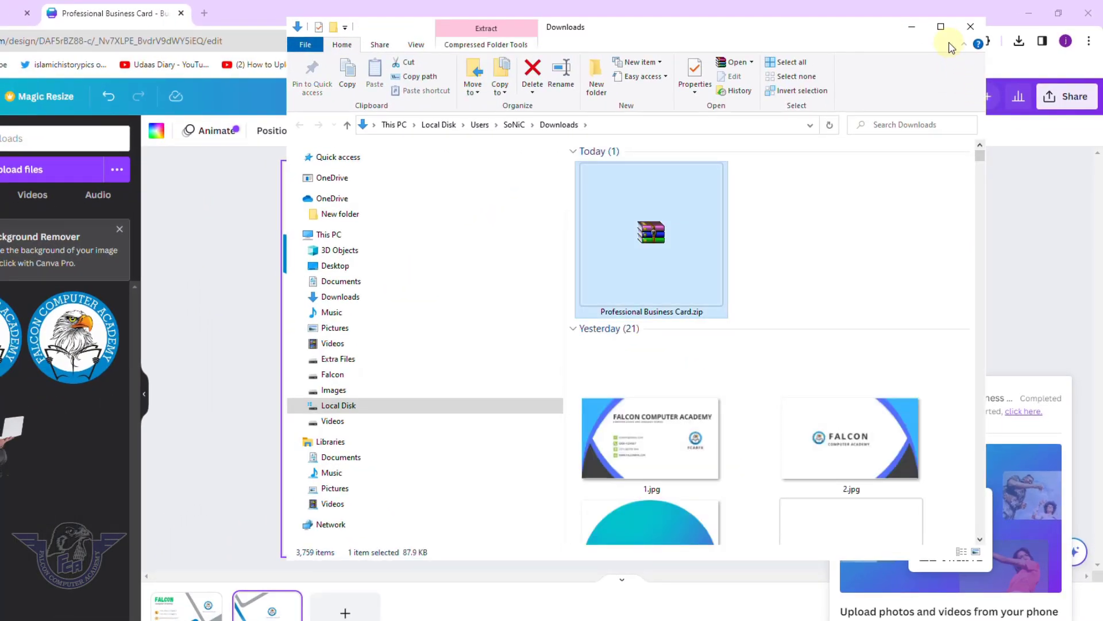
Unzip the business card archive into Downloads, overwriting old copies, and open 1.jpg.
{"action": "left_click", "coordinate": [941, 27]}
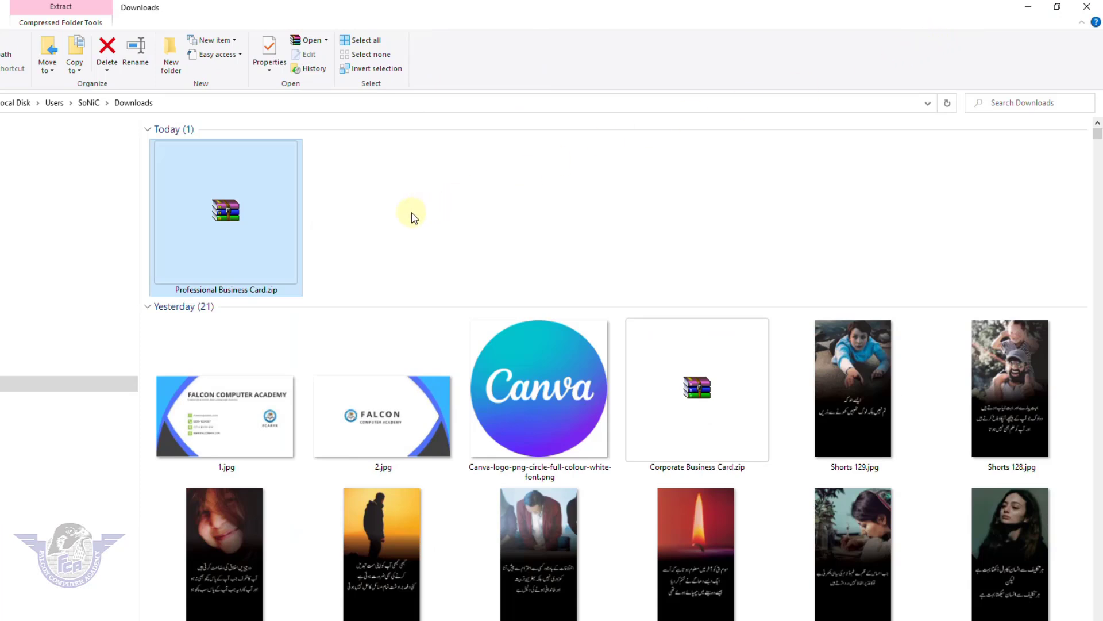
{"action": "right_click", "coordinate": [217, 217]}
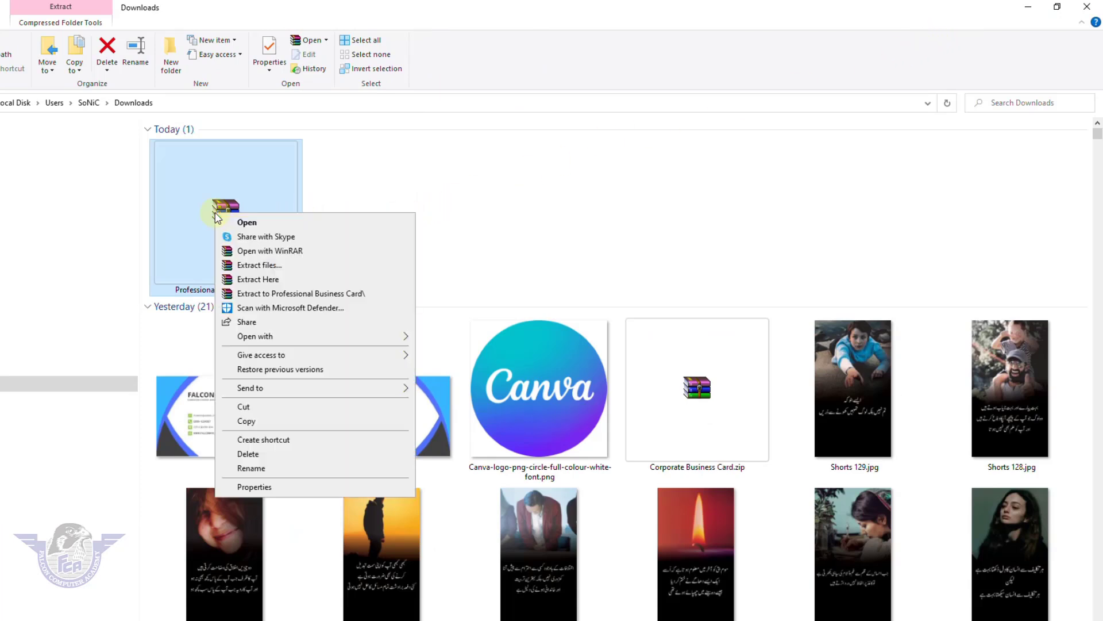
{"action": "left_click", "coordinate": [241, 279]}
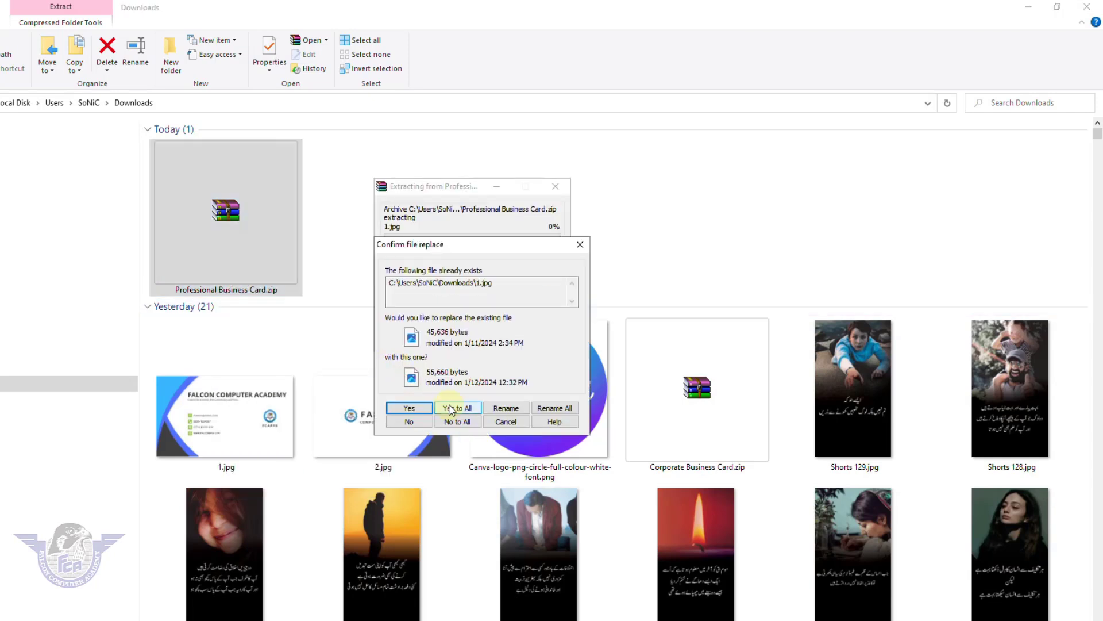
{"action": "left_click", "coordinate": [451, 410]}
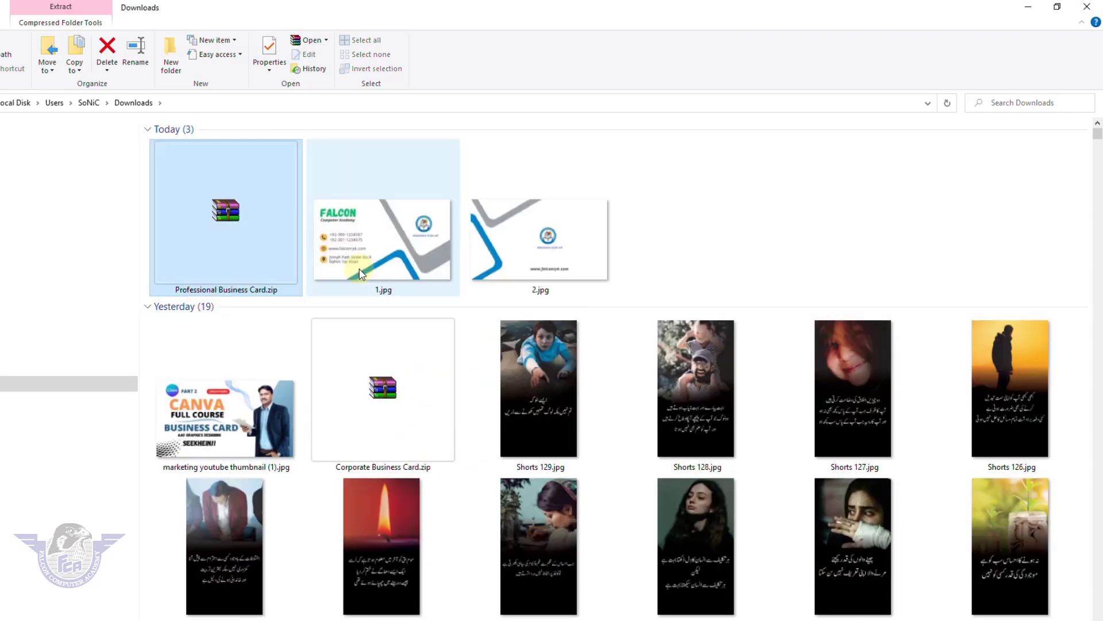
{"action": "left_click", "coordinate": [370, 251]}
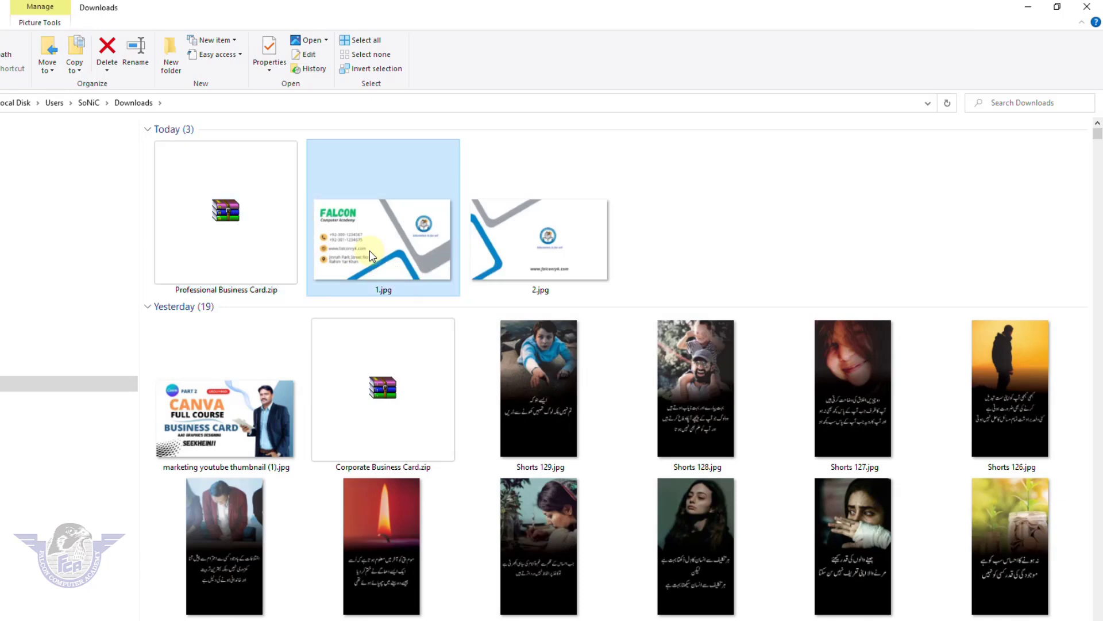
{"action": "double_click", "coordinate": [370, 254]}
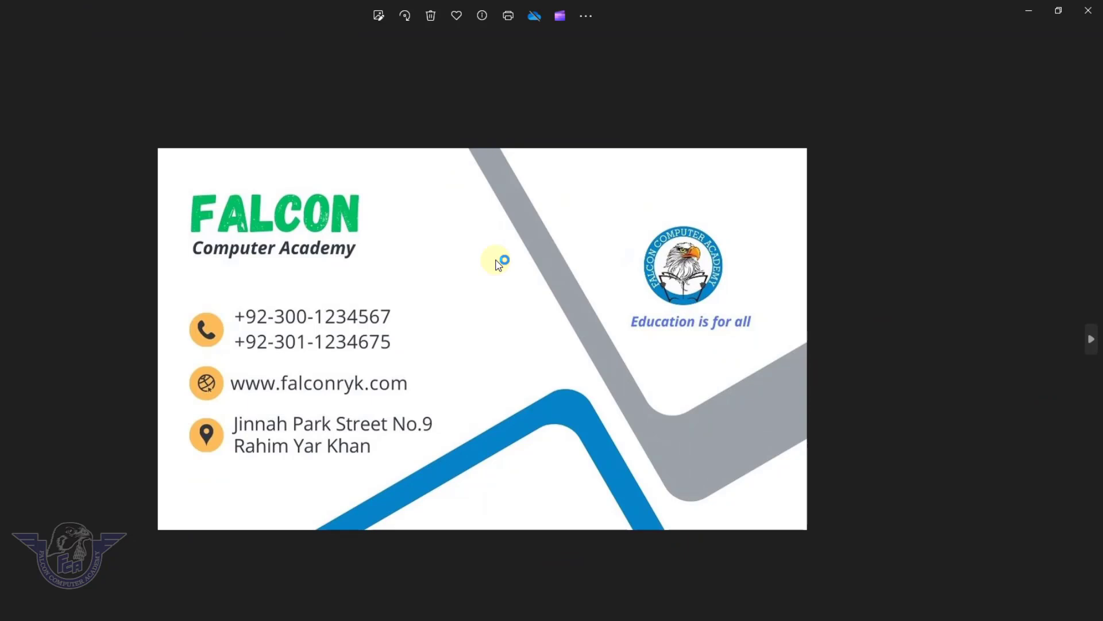
Move from 1.jpg to 2.jpg to view the card back with eagle logo and tagline.
{"action": "key", "text": "Right"}
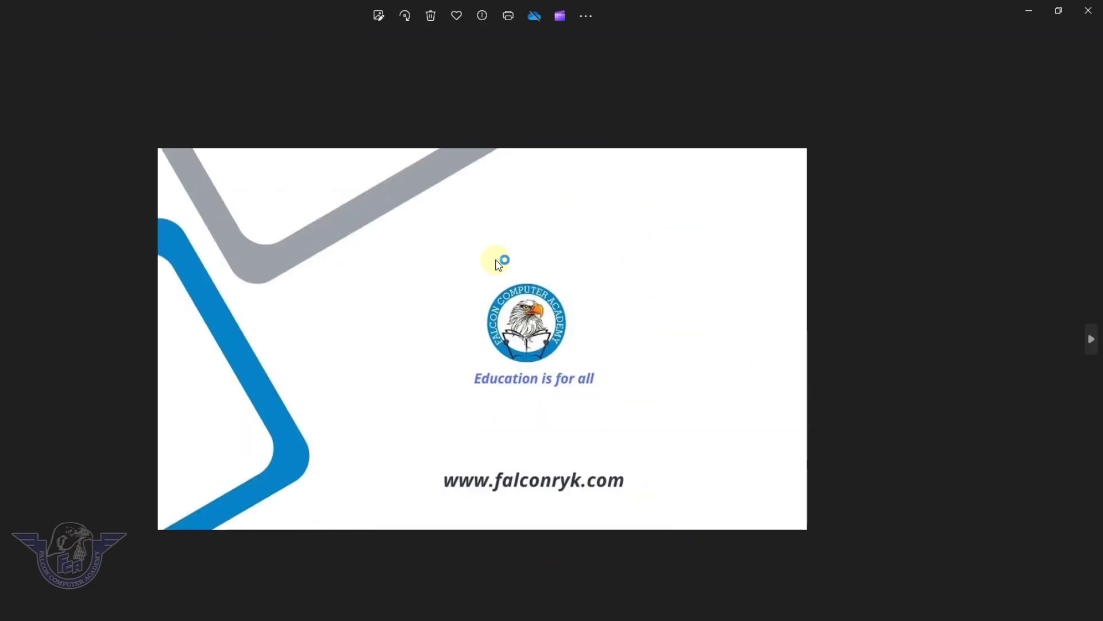
{"action": "key", "text": "Right"}
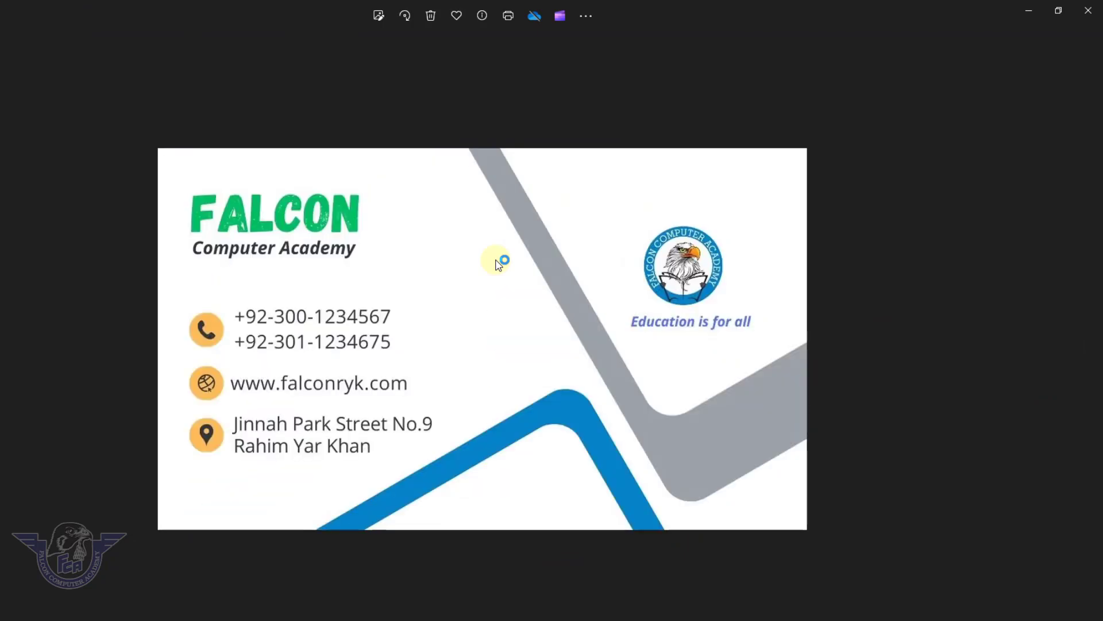